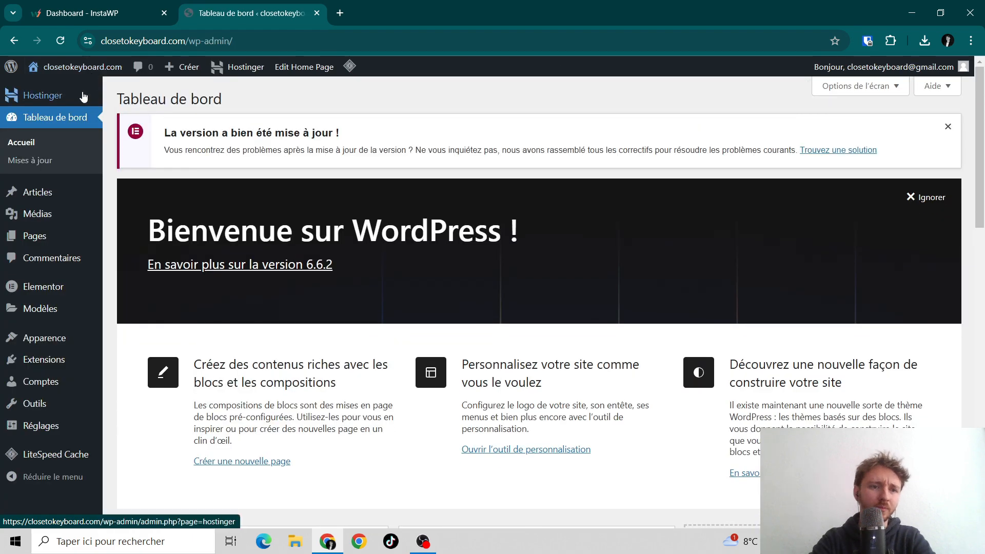
Find the Royal Elementor Addons and Templates plugin by searching "royal", install and activate it, skipping the update notification opt-in.
mouse_move(51, 370)
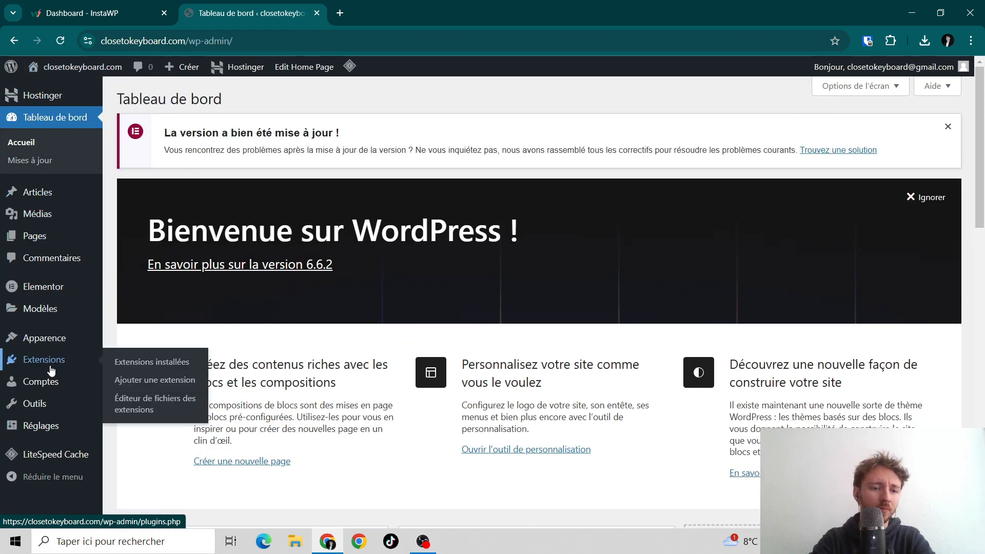
left_click(128, 381)
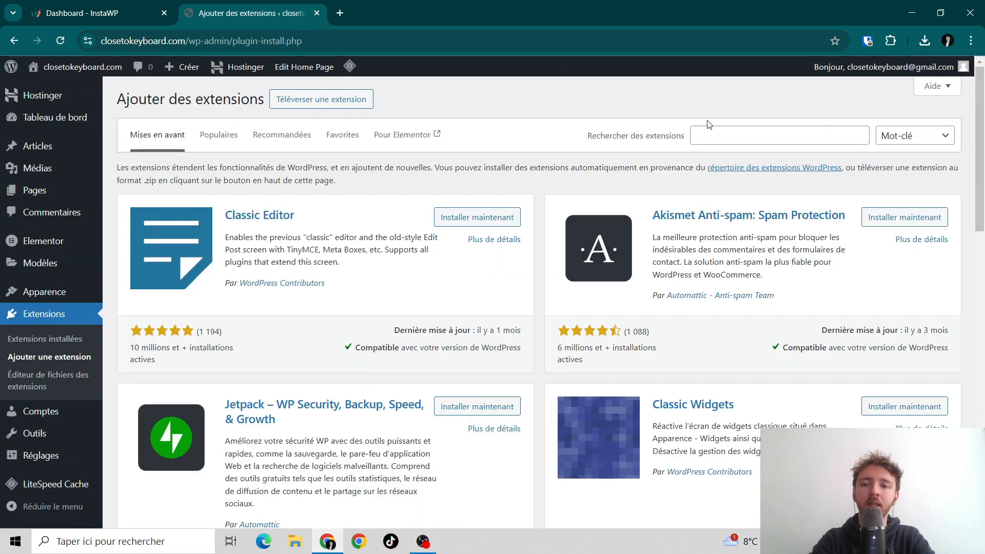
left_click(719, 135)
type("royal")
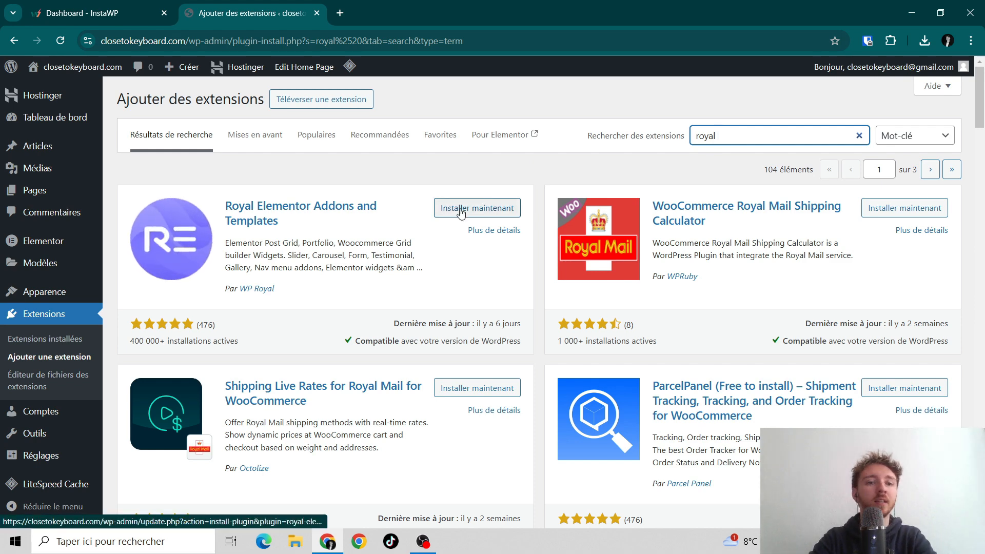
left_click(460, 210)
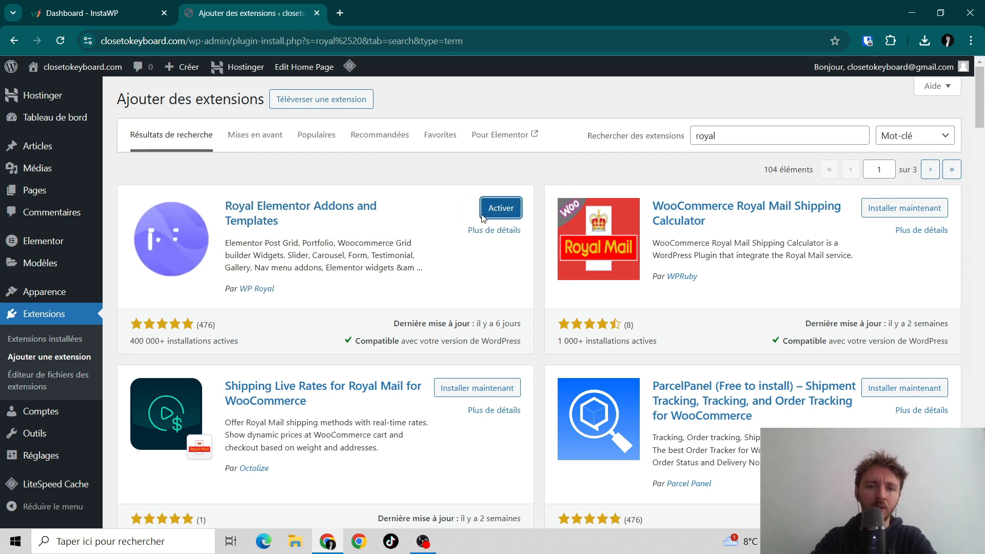
left_click(496, 210)
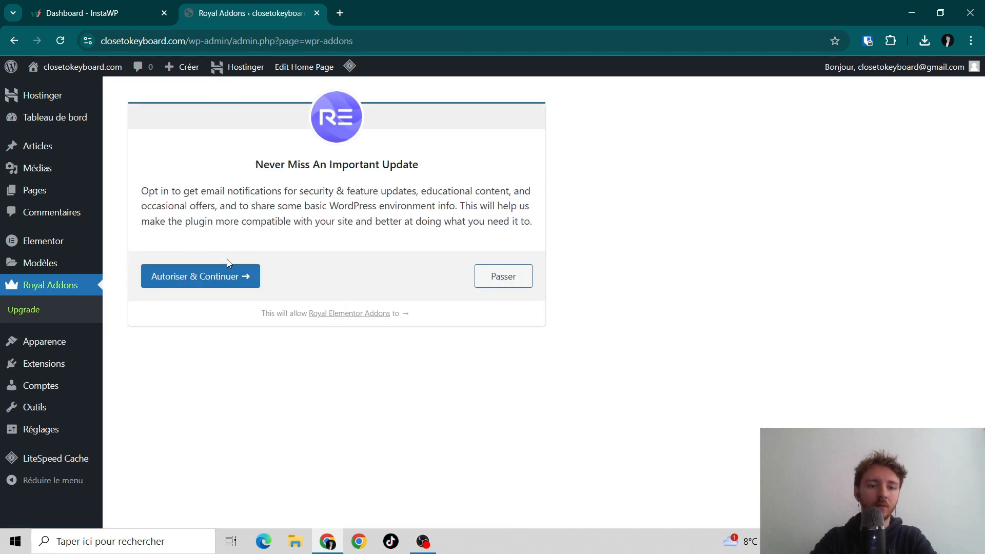
left_click(522, 282)
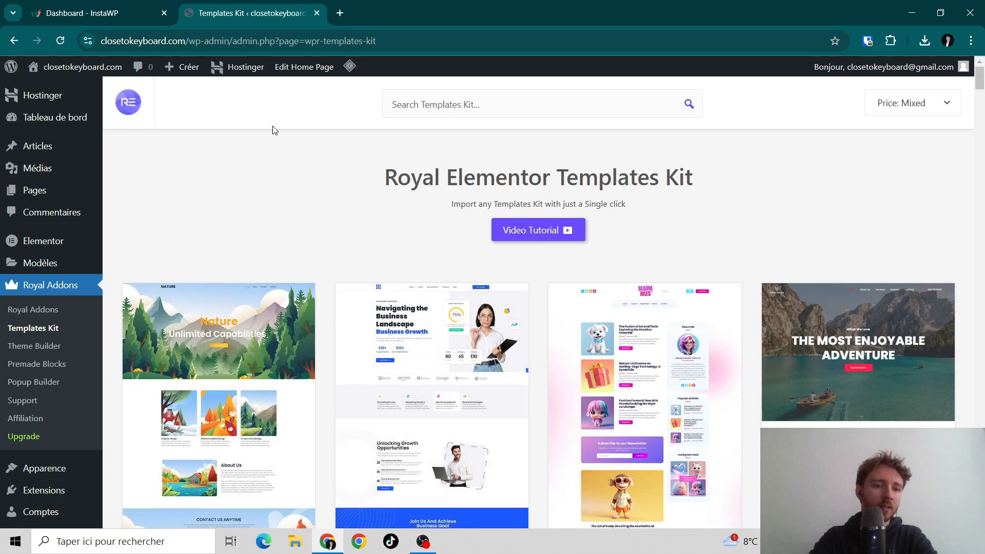
Create a new WordPress page titled "Blog".
left_click(47, 191)
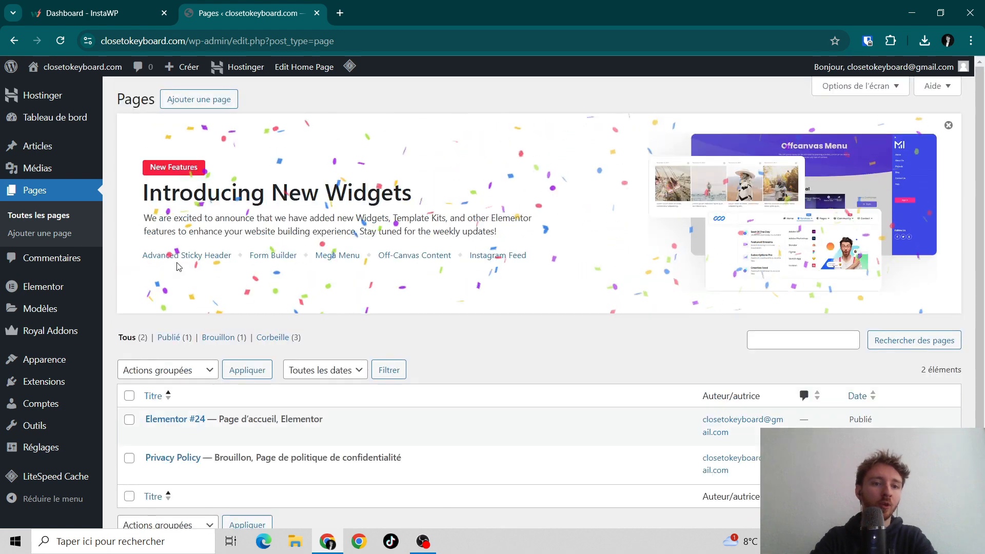
left_click(186, 104)
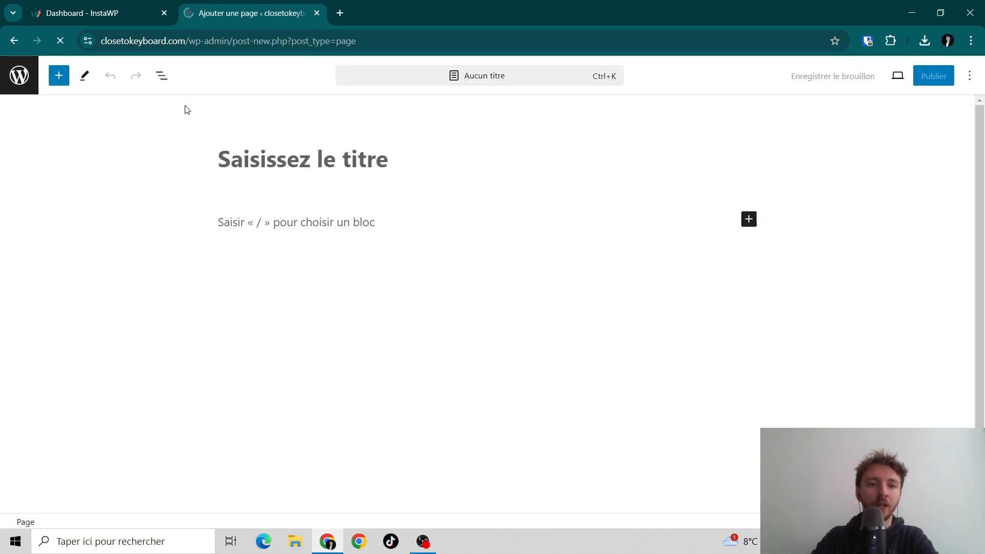
type("Blog")
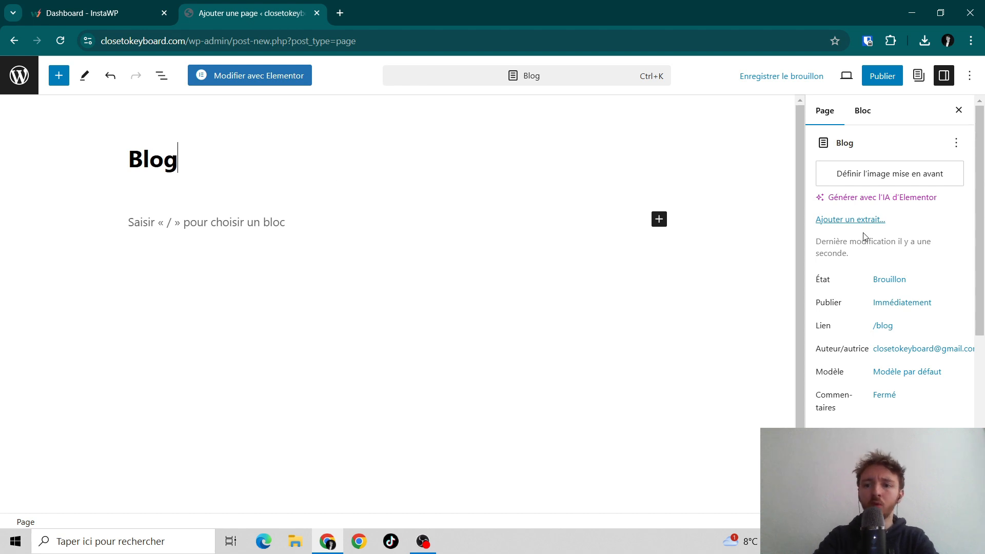
Set the Blog page's template to "Elementor canevas" and publish the page.
scroll(931, 266, "down", 1)
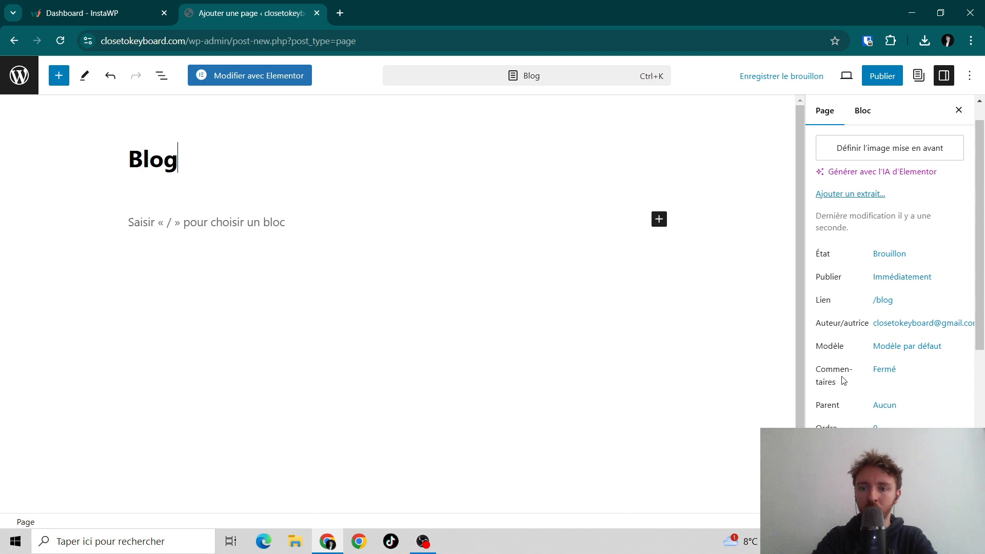
left_click(880, 352)
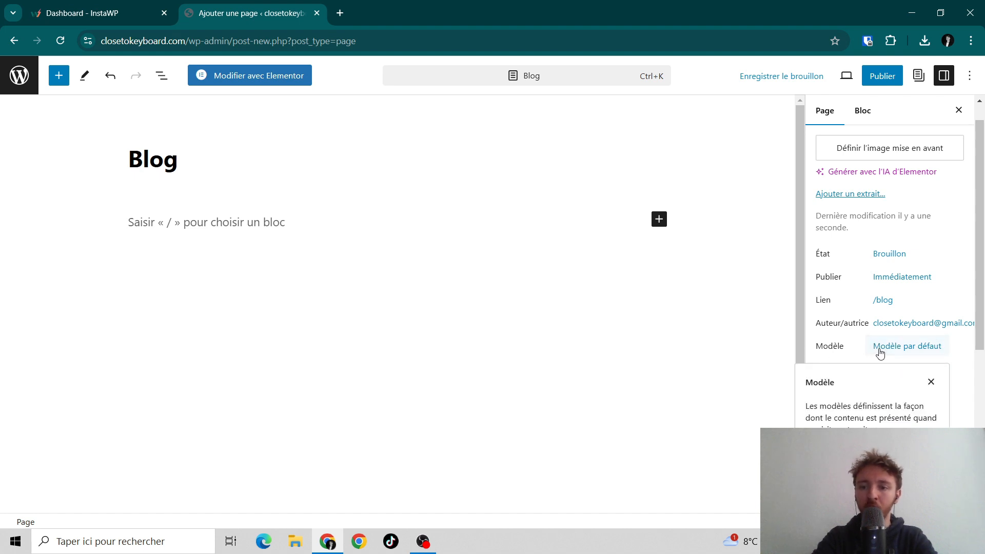
left_click(872, 454)
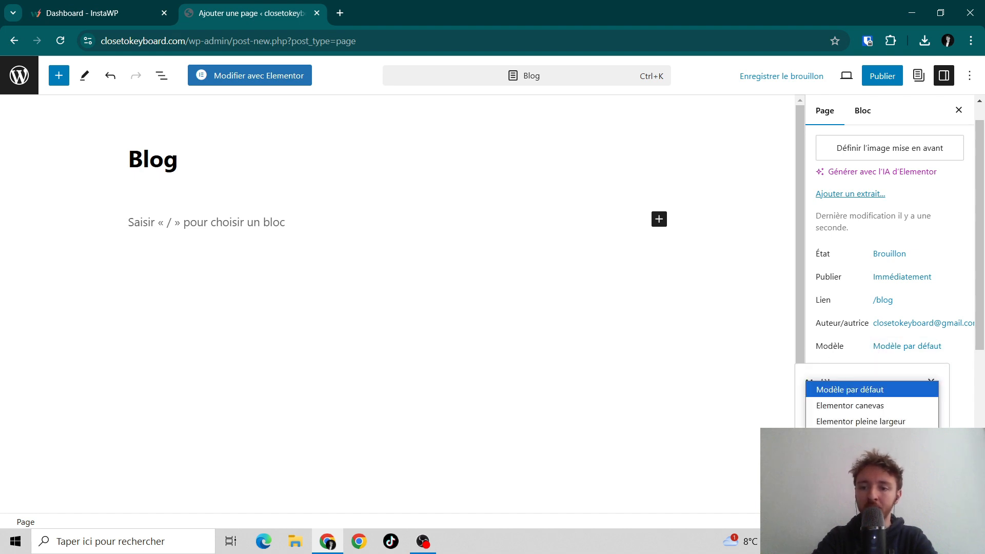
left_click(867, 410)
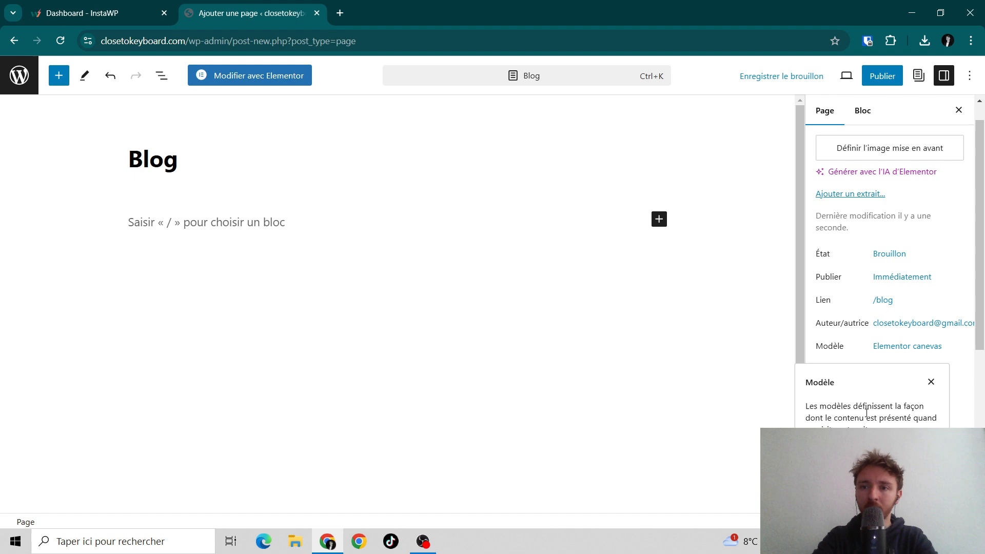
left_click(882, 76)
left_click(881, 77)
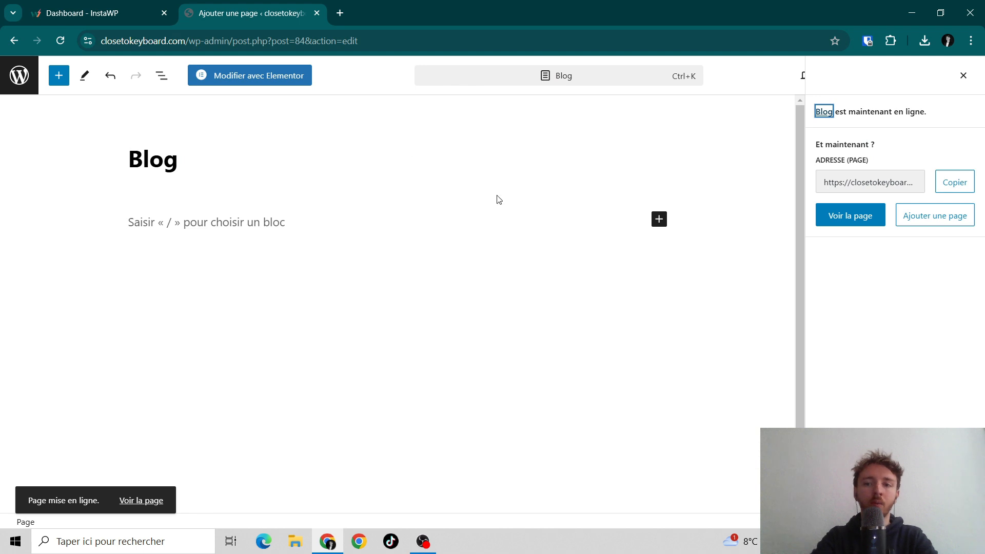
Open the Blog page in the Elementor editor and add an empty container to it.
left_click(251, 80)
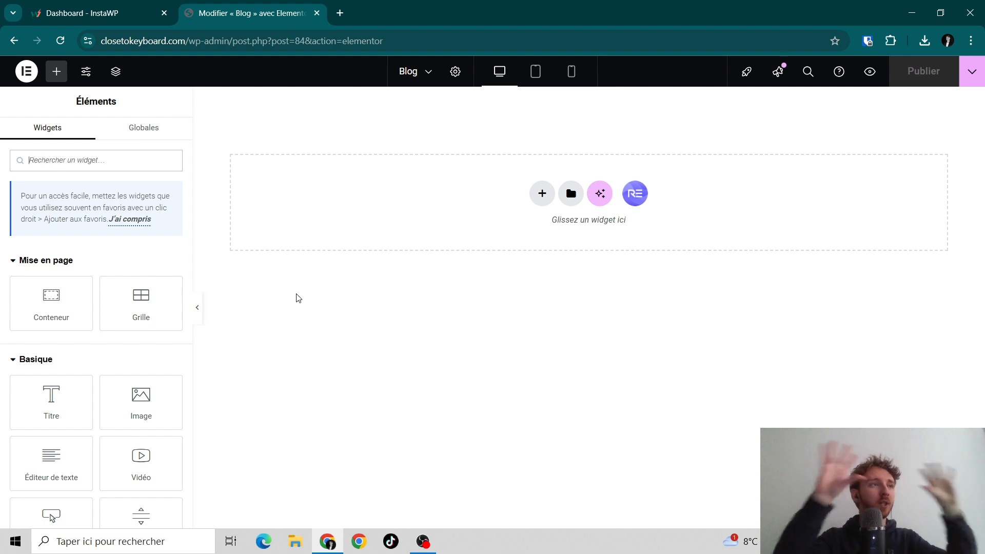
left_click(534, 200)
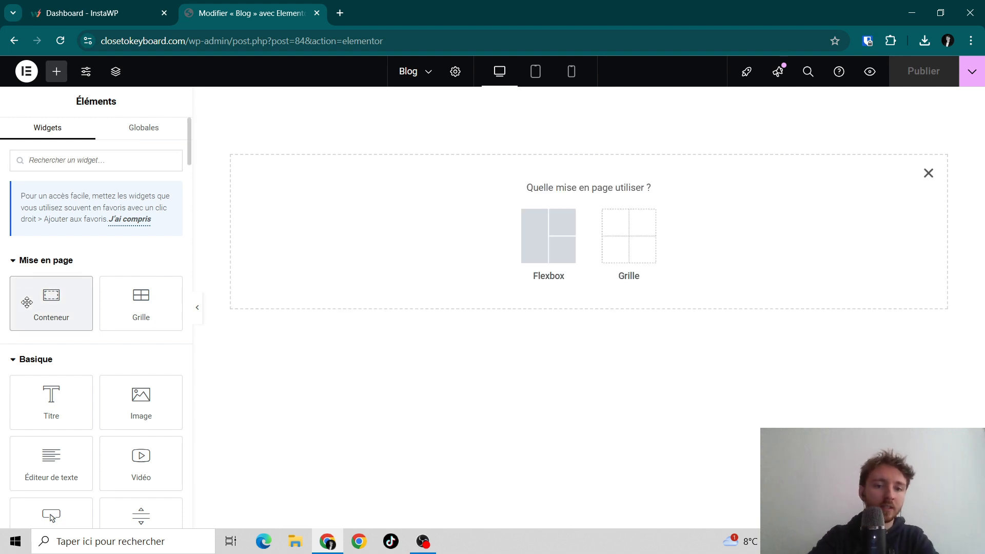
left_click_drag(24, 299, 254, 252)
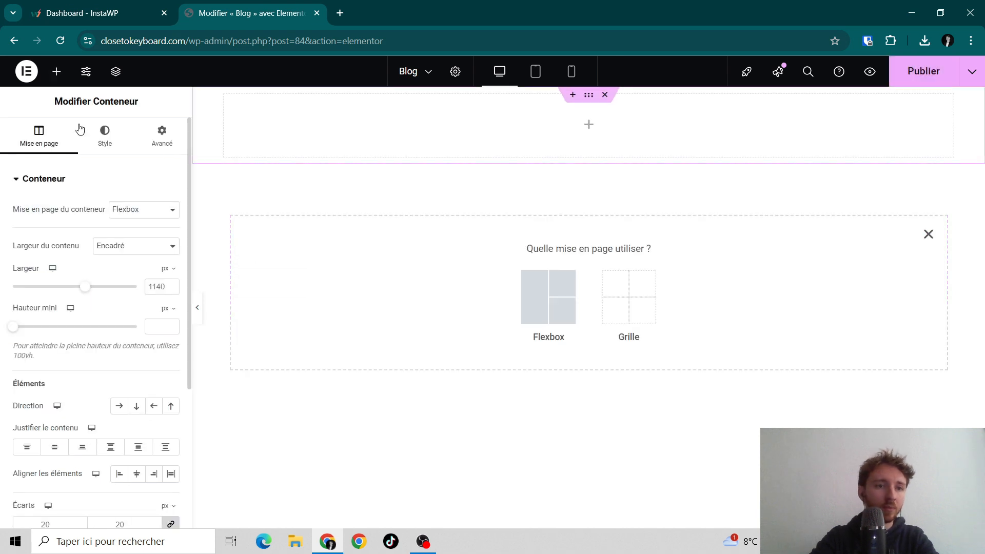
Add a heading widget inside the container and set its text to "Blog".
left_click(57, 71)
left_click_drag(60, 393, 470, 123)
left_click(58, 255)
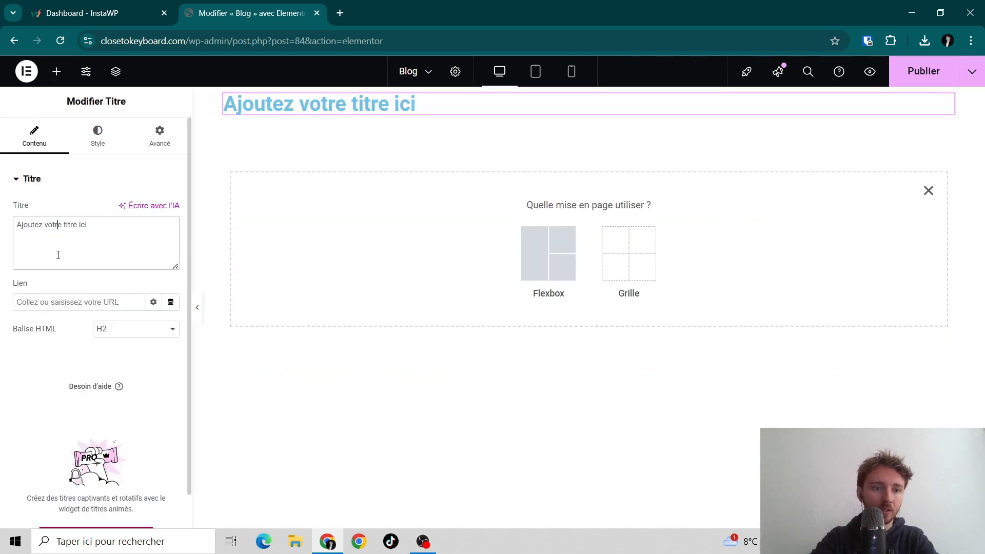
key("ctrl+a")
type("Blog")
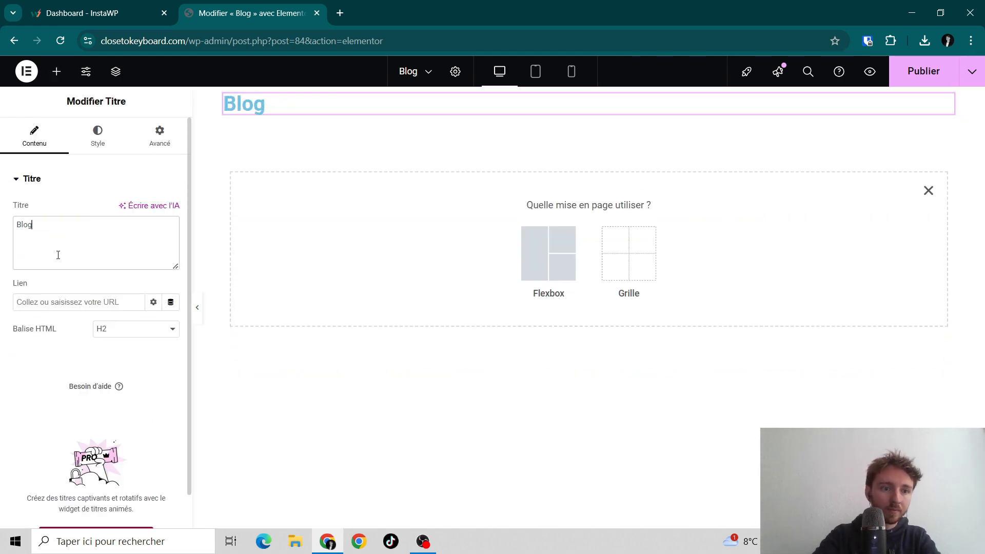
Centre the "Blog" heading and change its text colour to white.
left_click(104, 150)
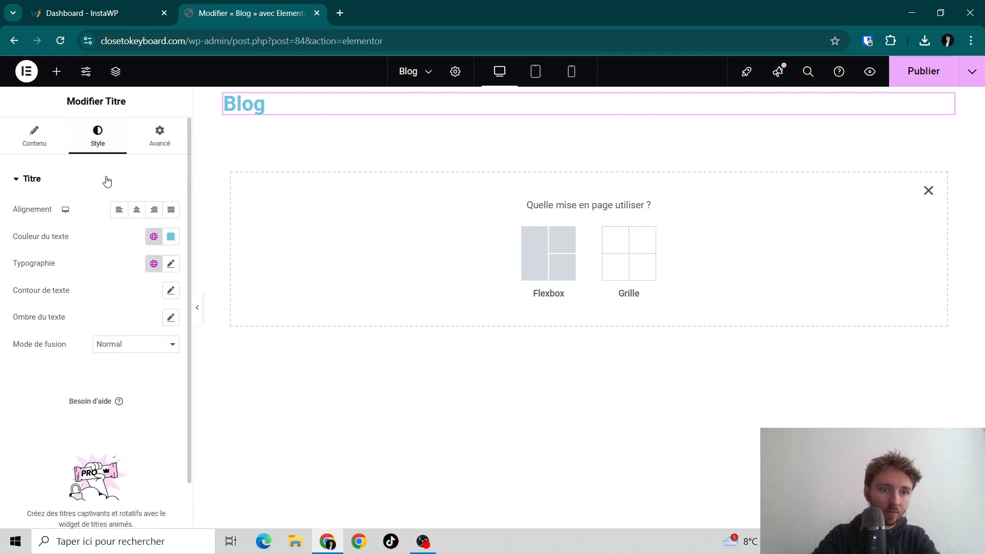
left_click(137, 210)
left_click(170, 236)
left_click_drag(174, 292, 84, 286)
left_click(88, 233)
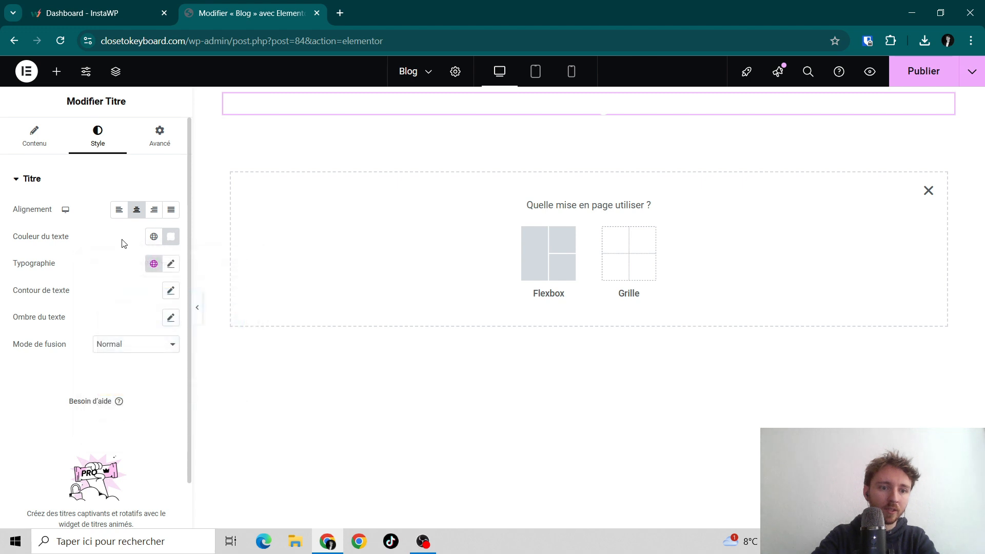
Set the heading's font family to Poppins with a size of 60 px, and publish the page changes.
left_click(170, 264)
left_click(141, 322)
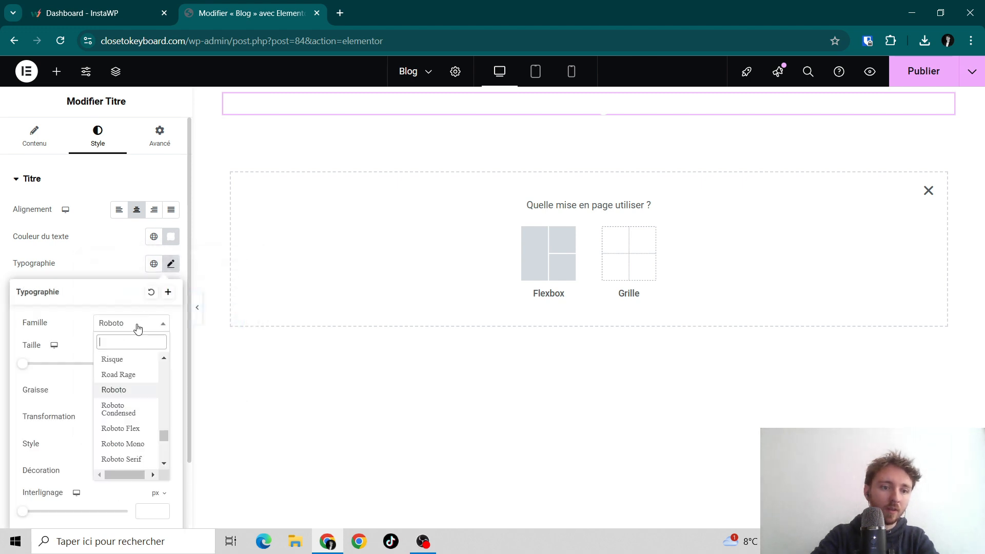
type("poppins")
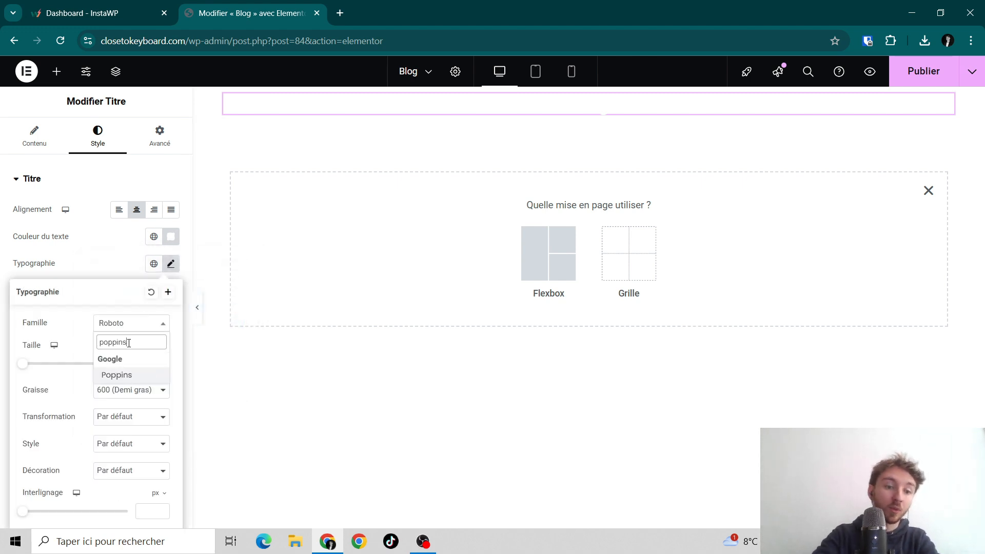
left_click(131, 384)
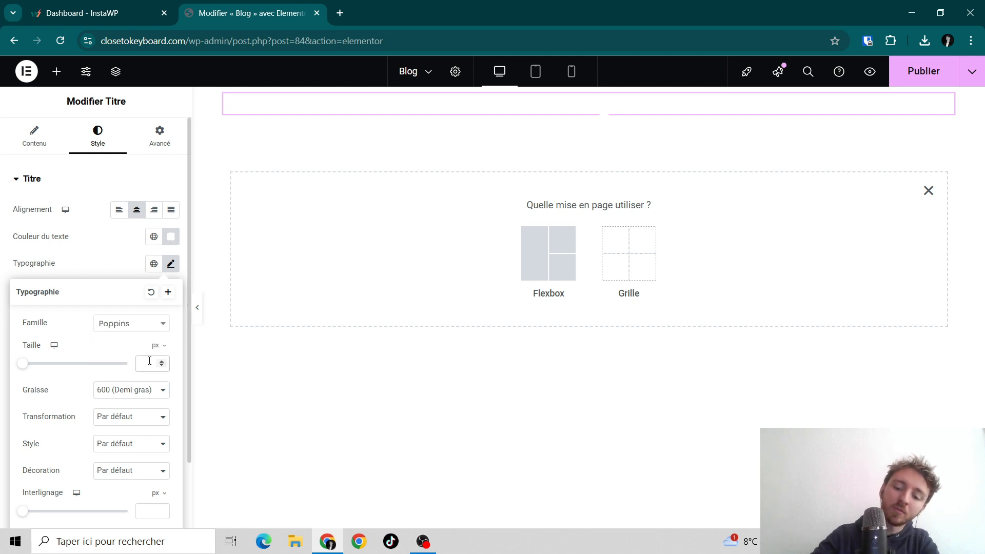
left_click(149, 362)
type("60")
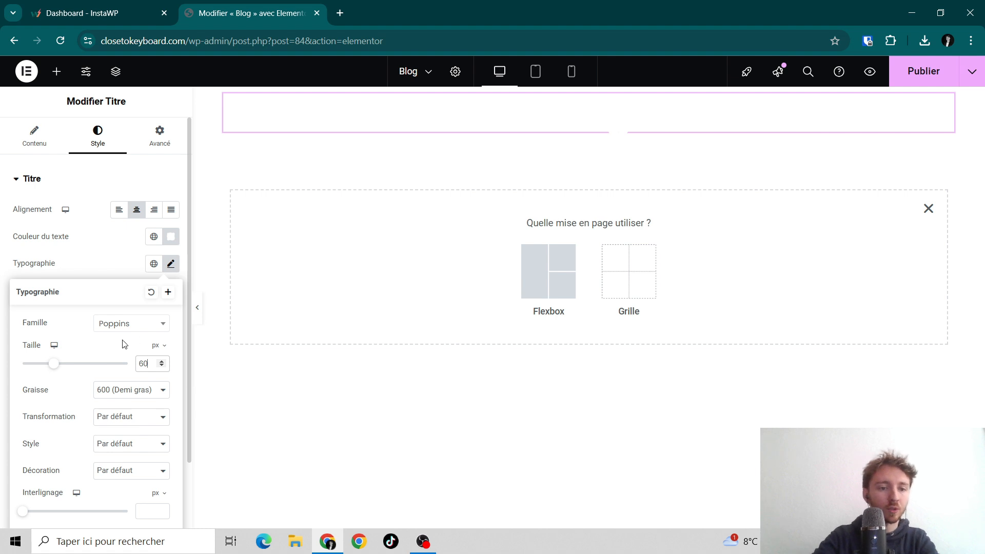
left_click(125, 263)
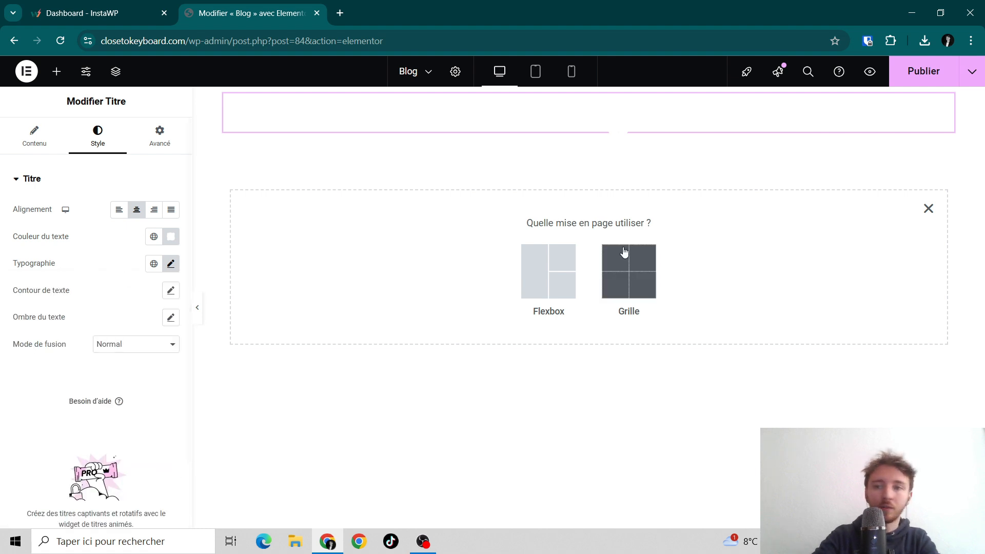
left_click(947, 71)
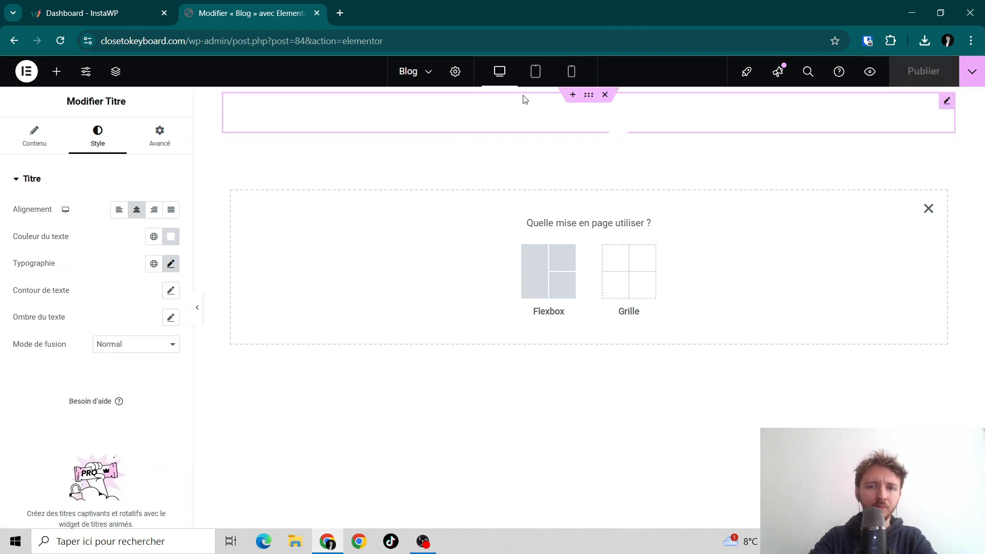
Set the content width of the container around the heading to "Pleine largeur".
left_click(586, 97)
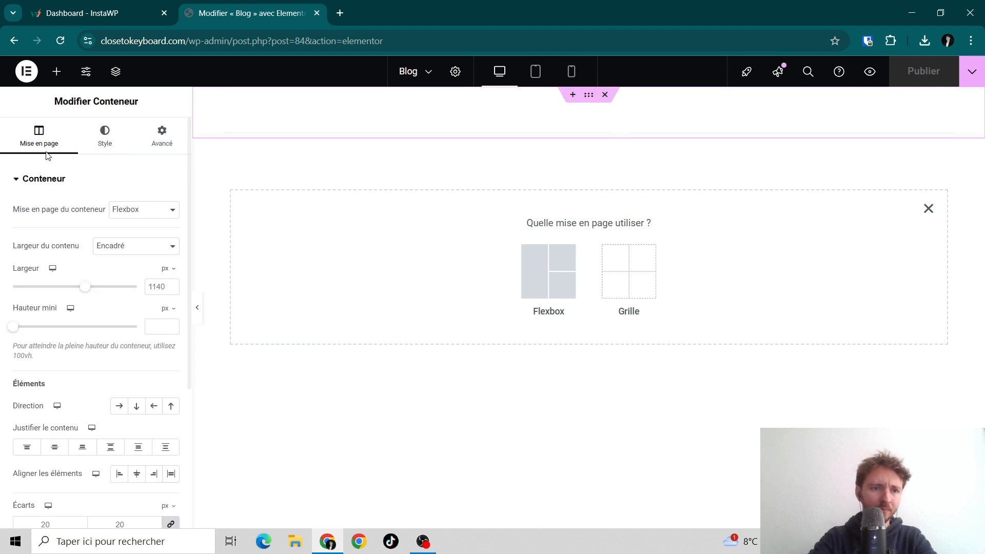
left_click(118, 251)
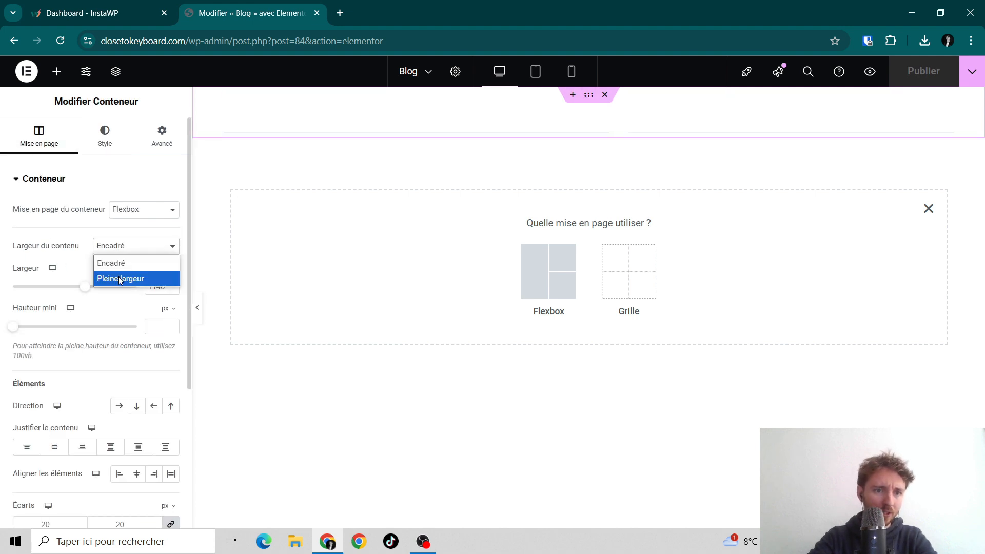
left_click(119, 277)
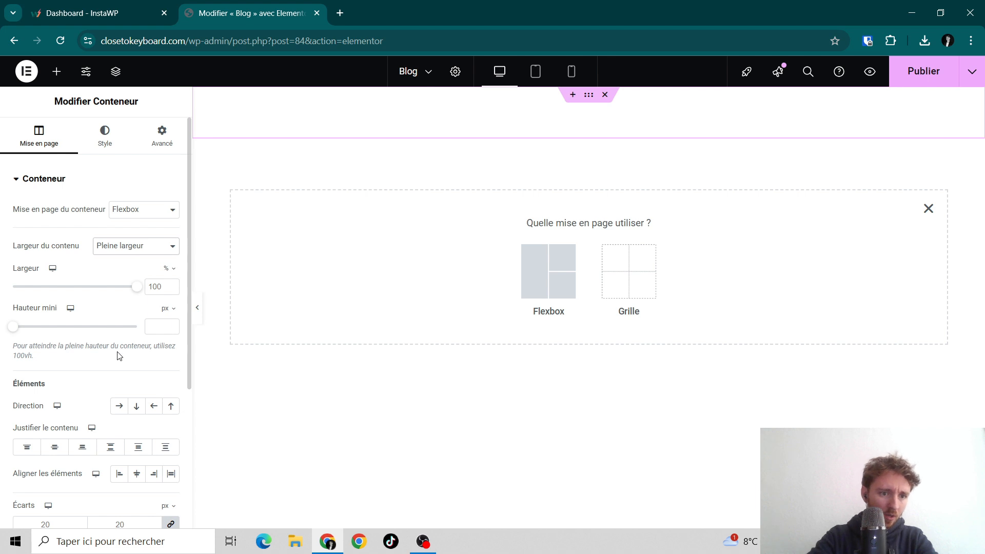
Give the heading's container a classic background with the image student-849825_1920.jpg from the media library.
left_click(104, 135)
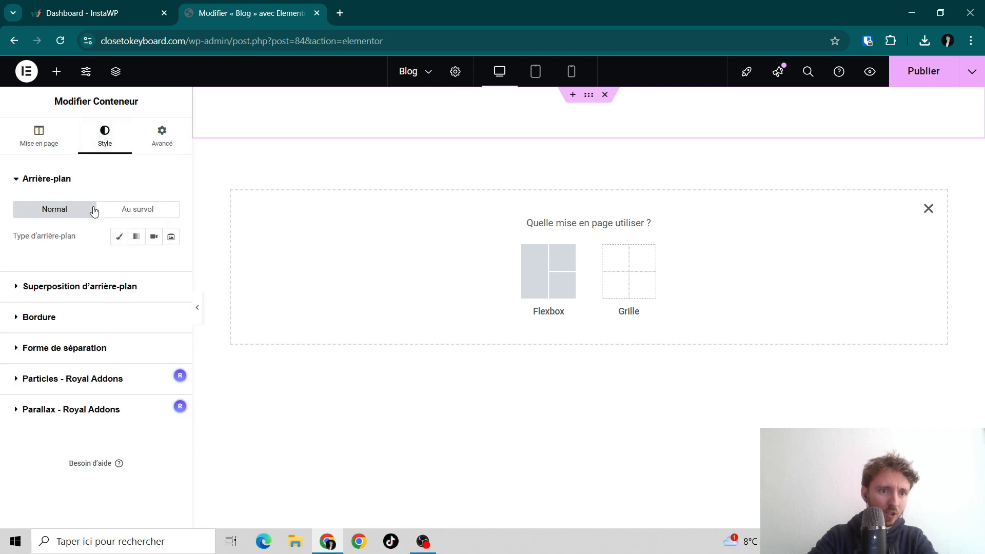
left_click(117, 238)
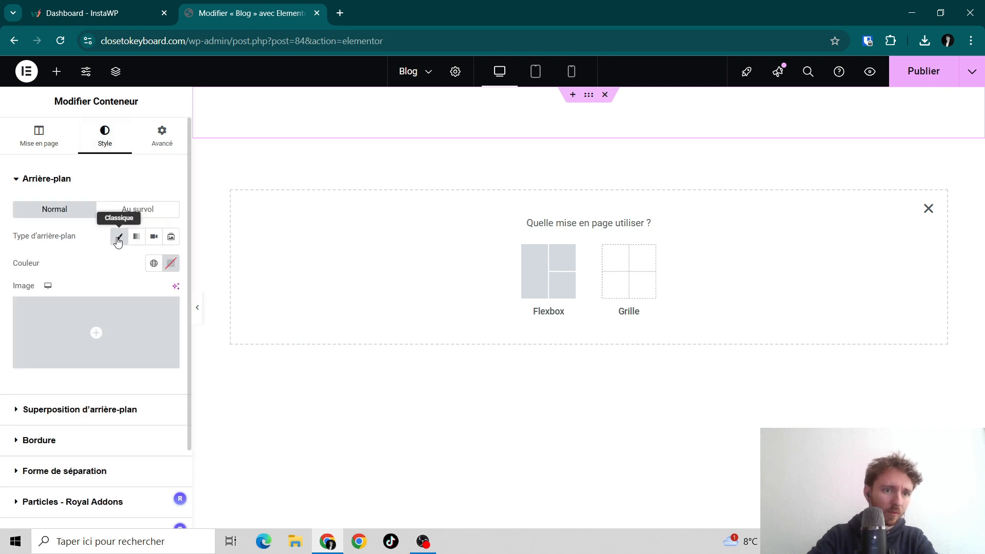
left_click(104, 320)
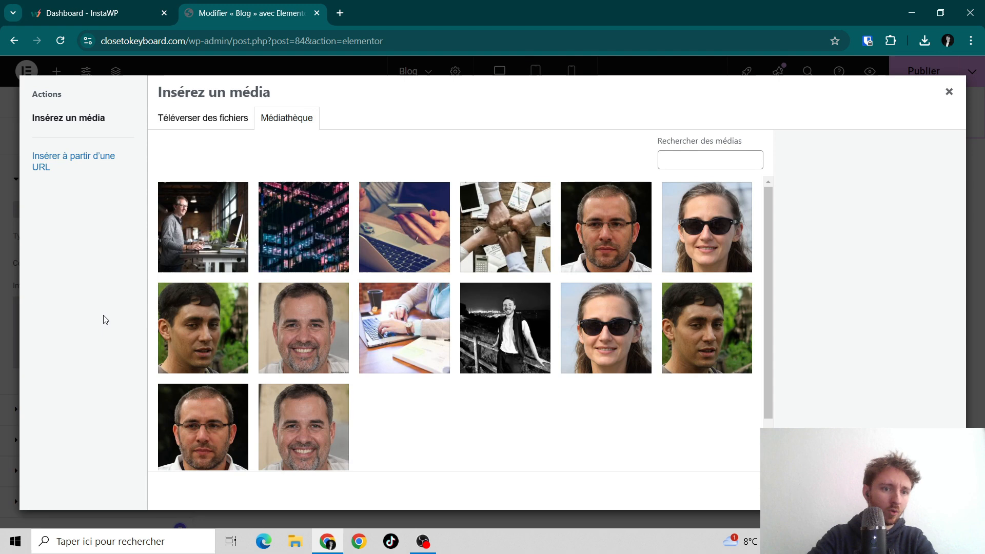
left_click(410, 339)
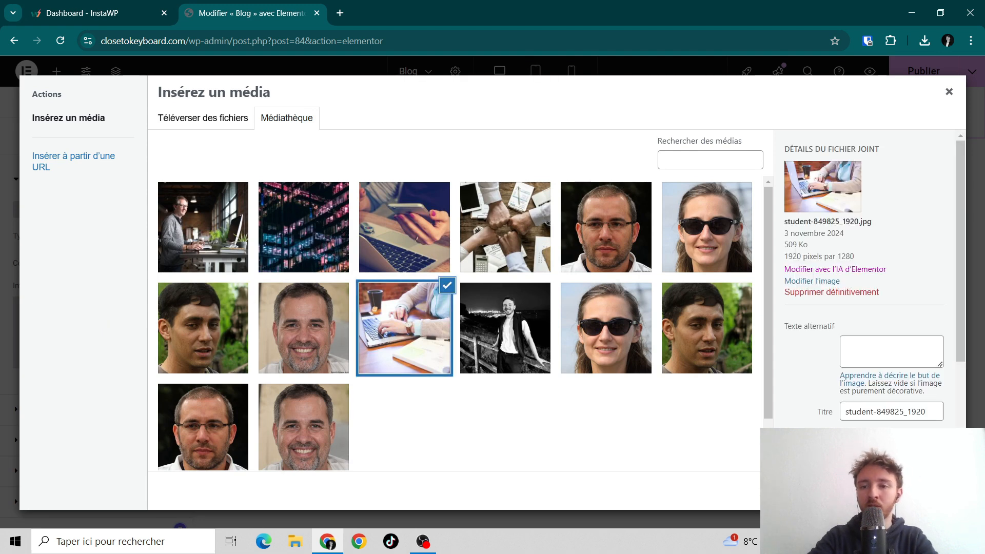
left_click(918, 489)
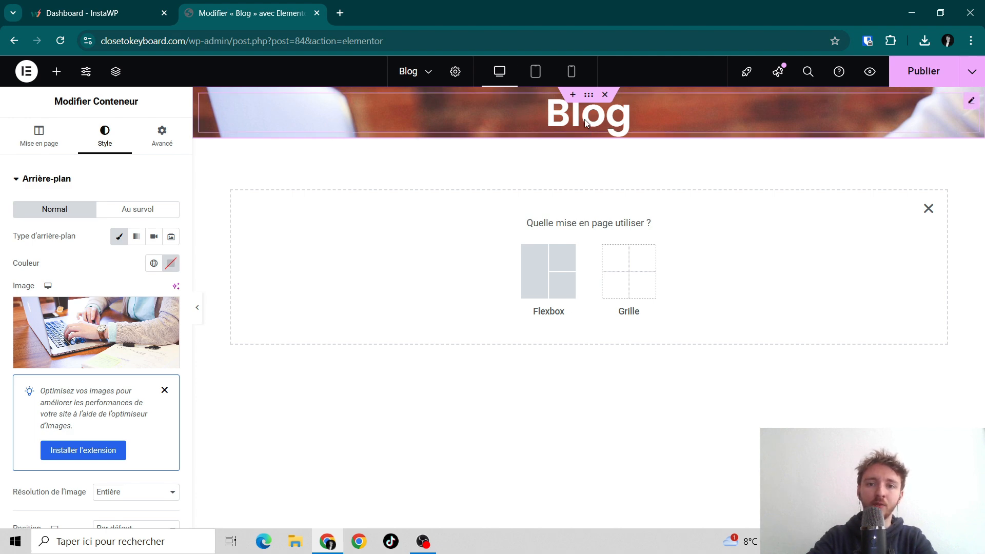
Set the display size of the container's background image to Couvrir and preview the banner at full width.
scroll(97, 272, "down", 3)
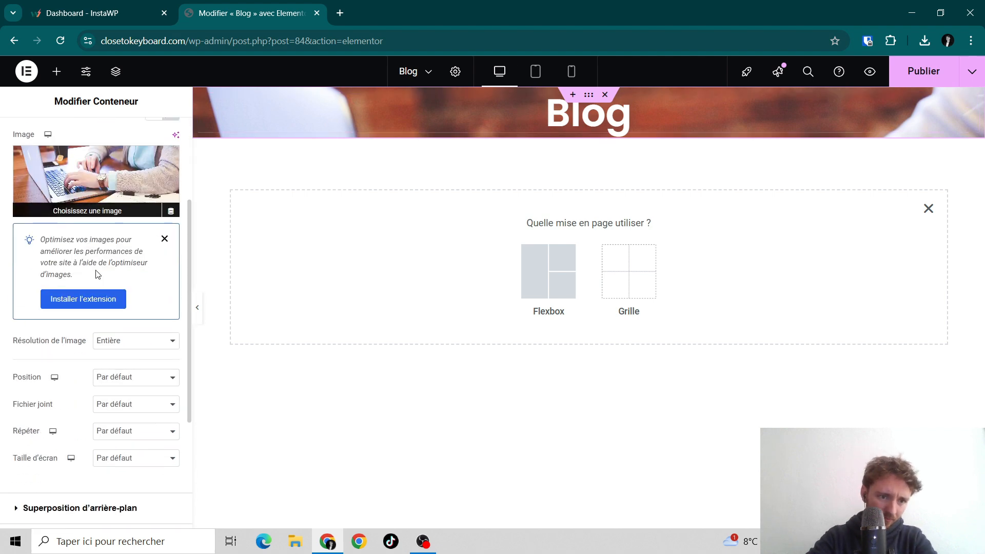
scroll(97, 275, "down", 1)
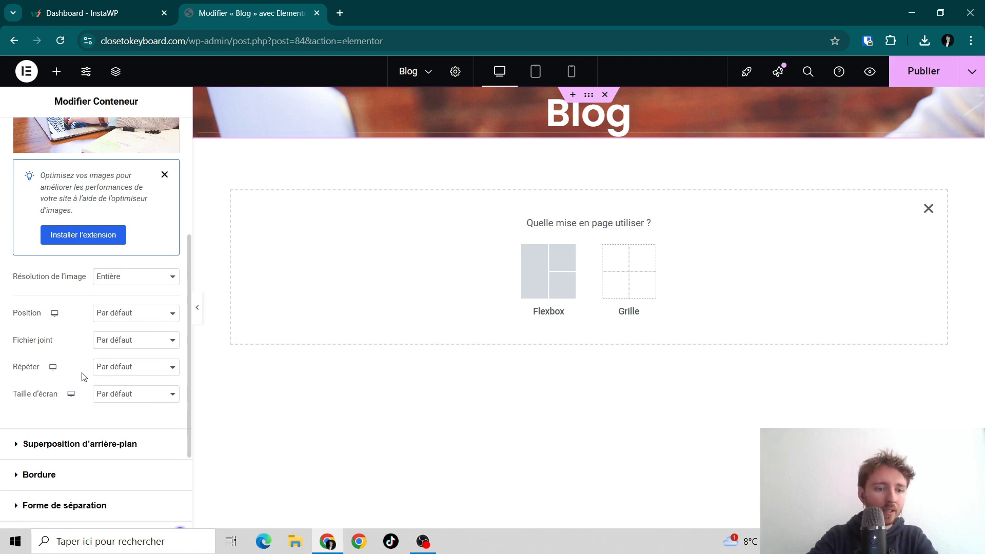
left_click(109, 395)
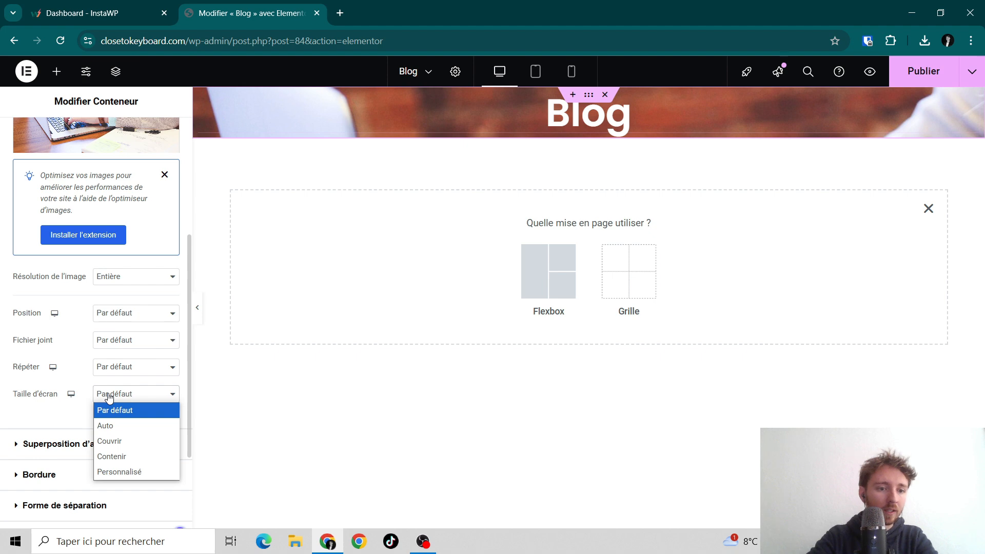
left_click(122, 444)
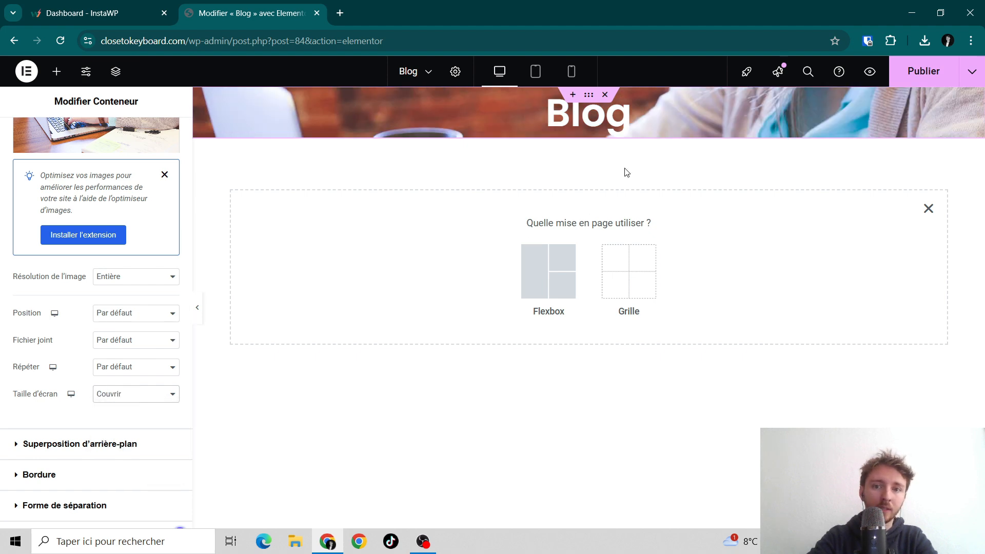
left_click(200, 314)
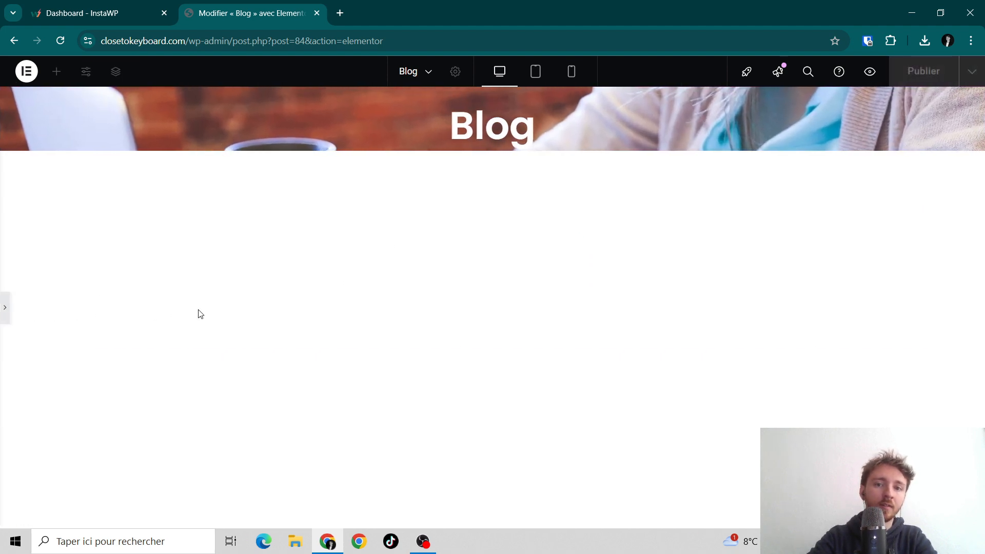
left_click(7, 309)
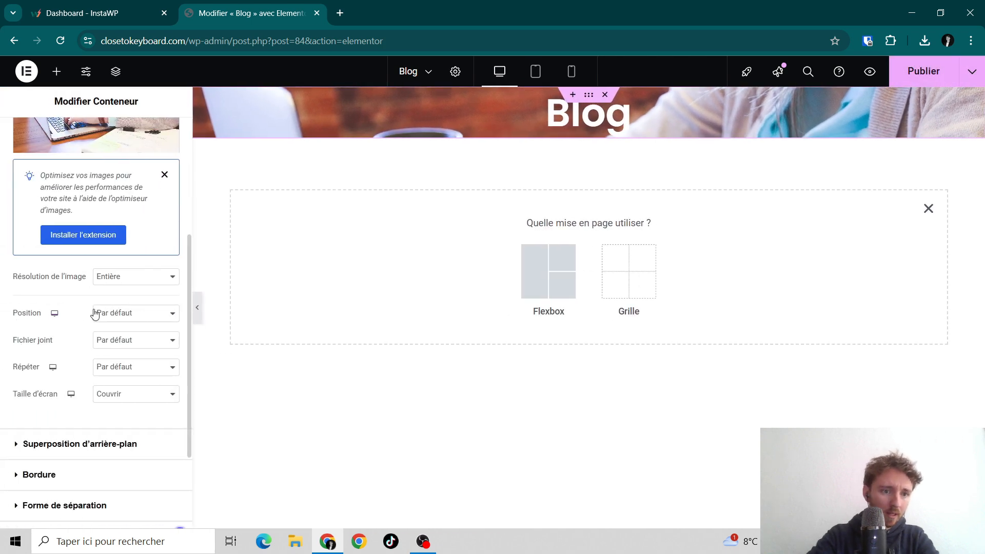
Try the Centré au centre position for the background image, and set the position back to Par défaut.
left_click(97, 314)
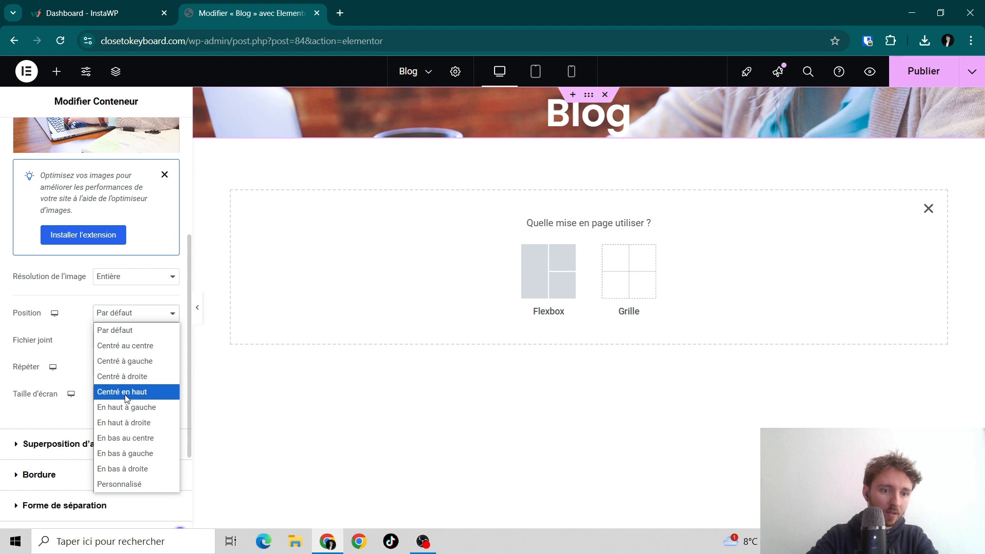
left_click(134, 350)
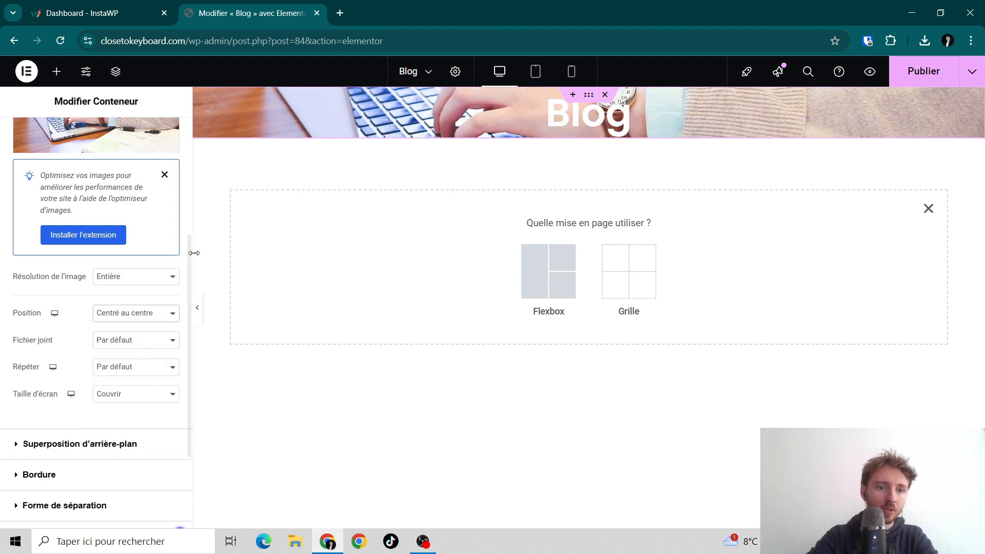
left_click(165, 316)
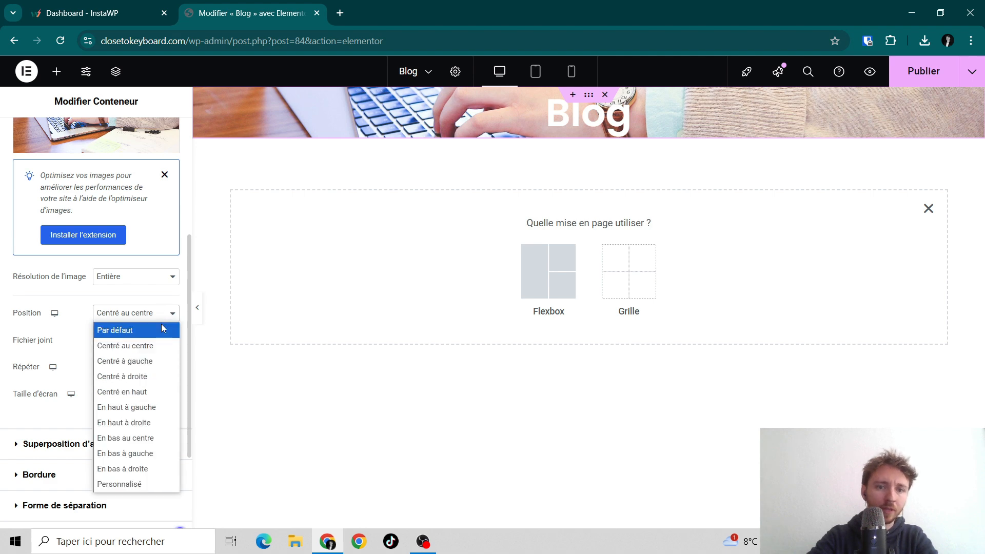
left_click(154, 327)
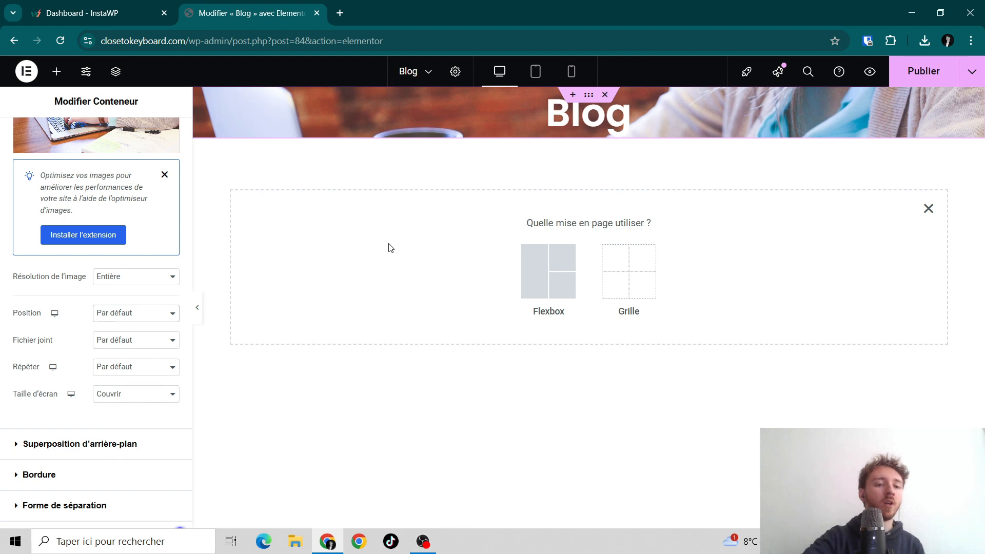
left_click(168, 314)
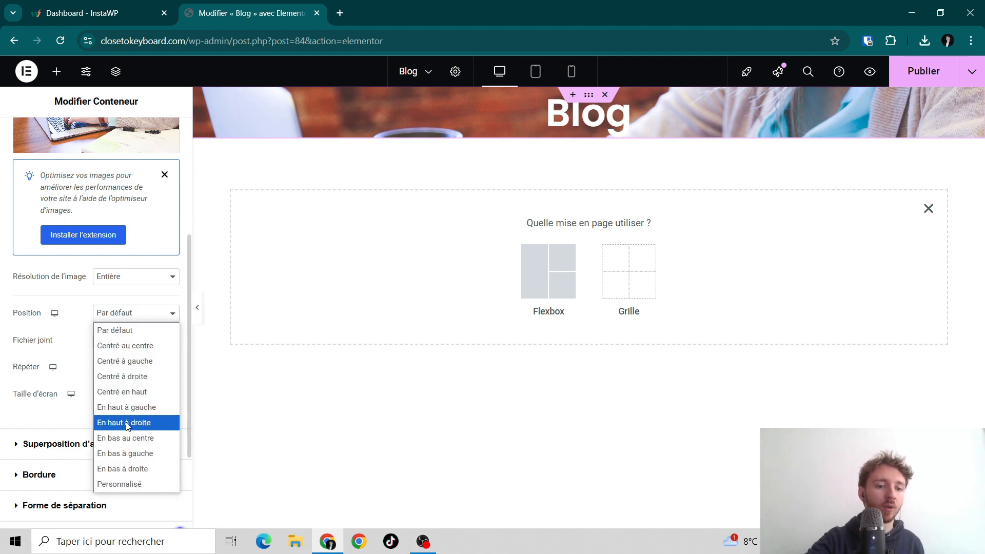
left_click(78, 297)
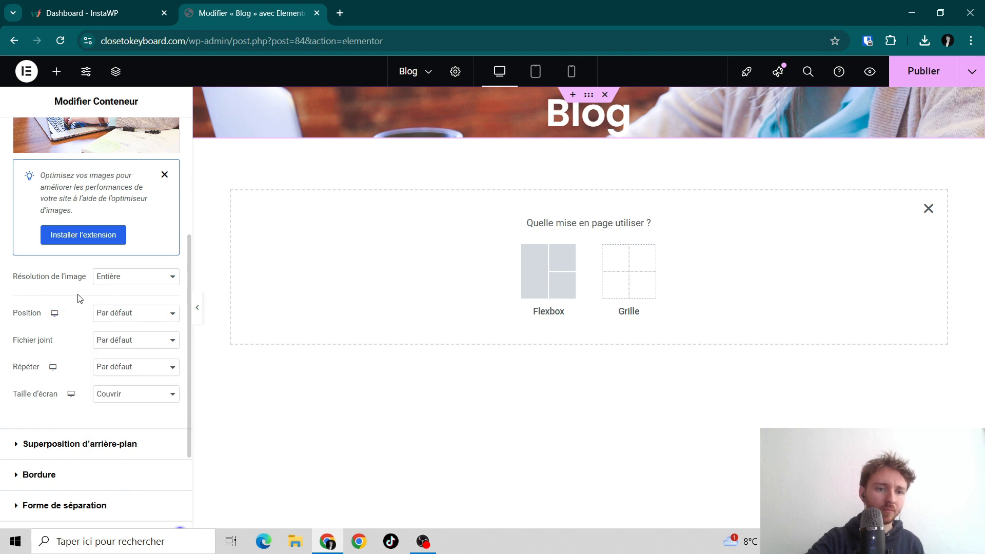
Set the banner container's minimum height to 450 px and justify its content to Centré.
scroll(56, 139, "up", 5)
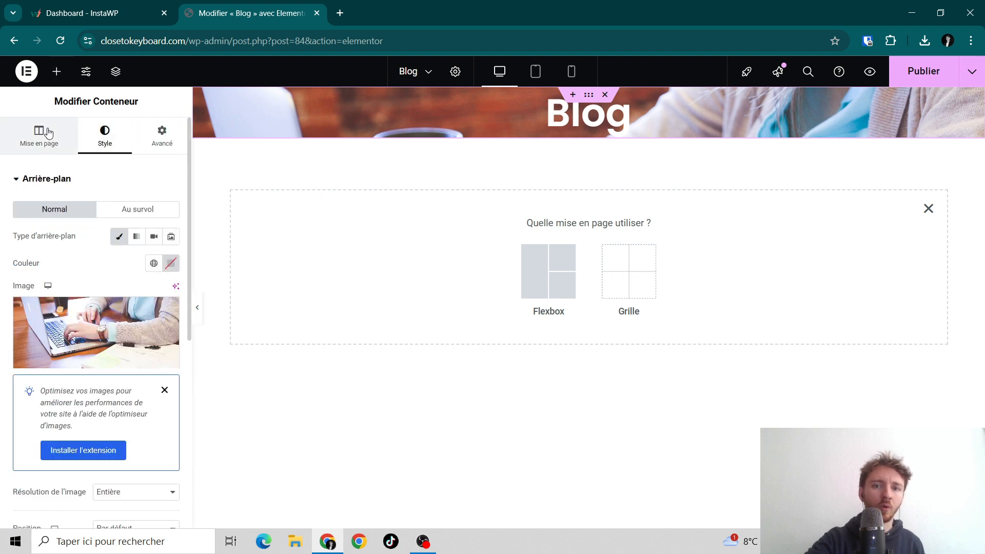
left_click(48, 137)
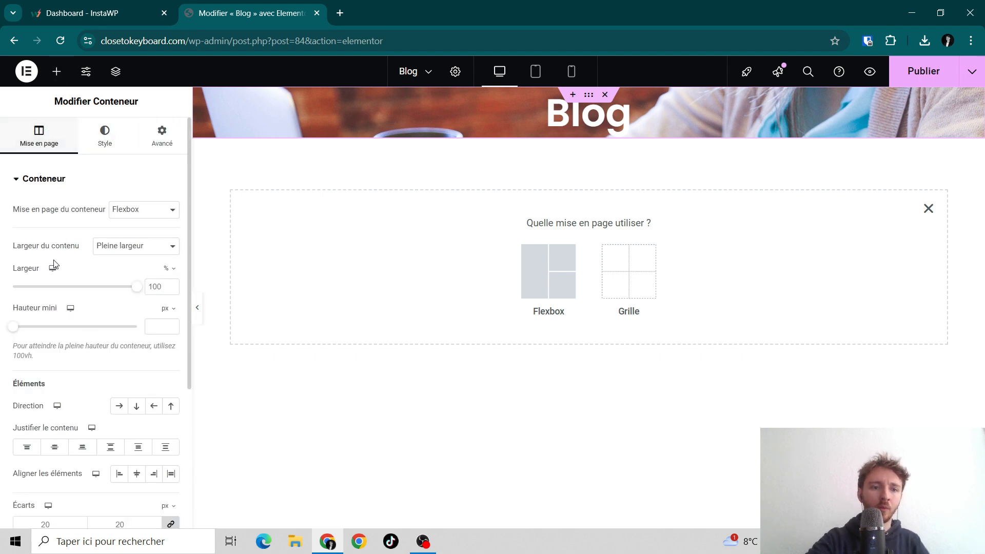
left_click(150, 328)
type("450")
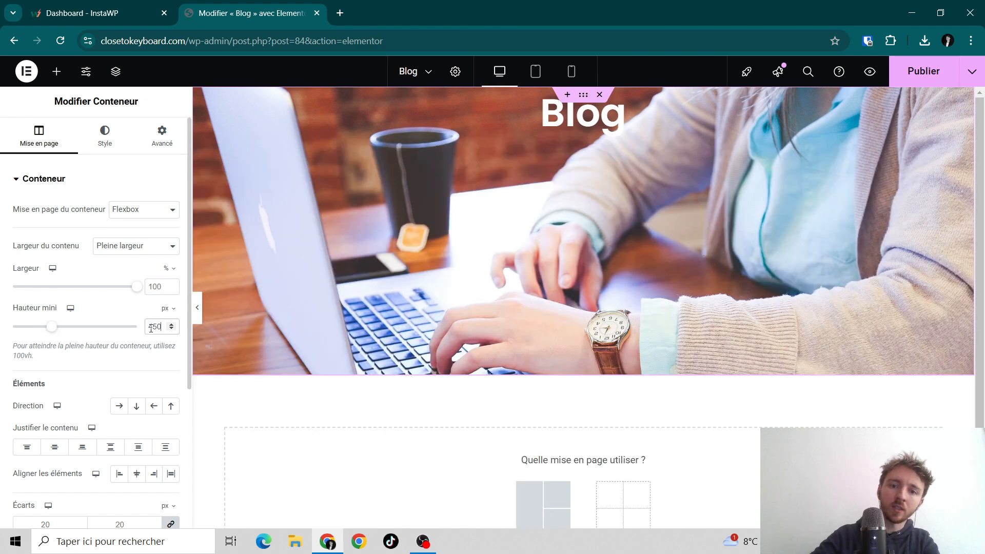
scroll(123, 366, "down", 1)
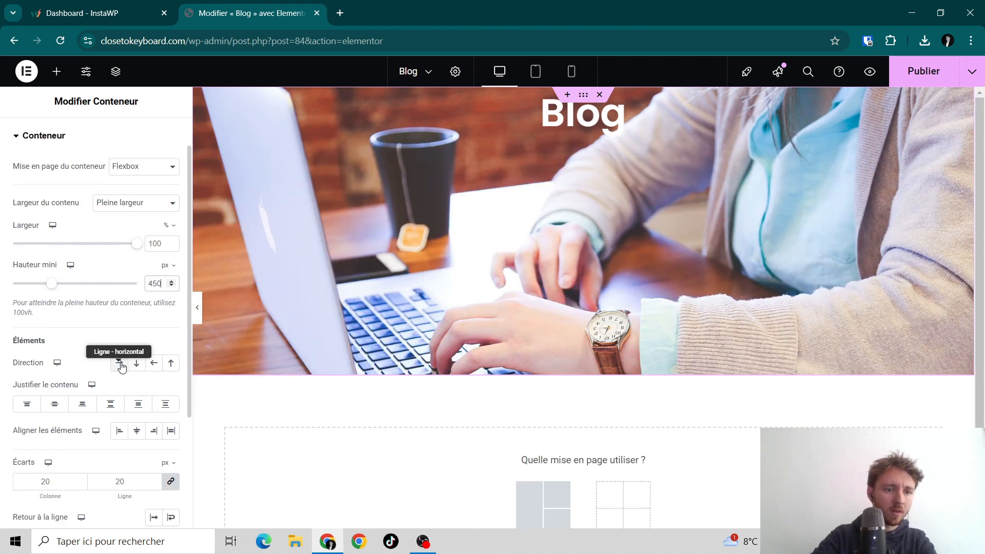
left_click(57, 404)
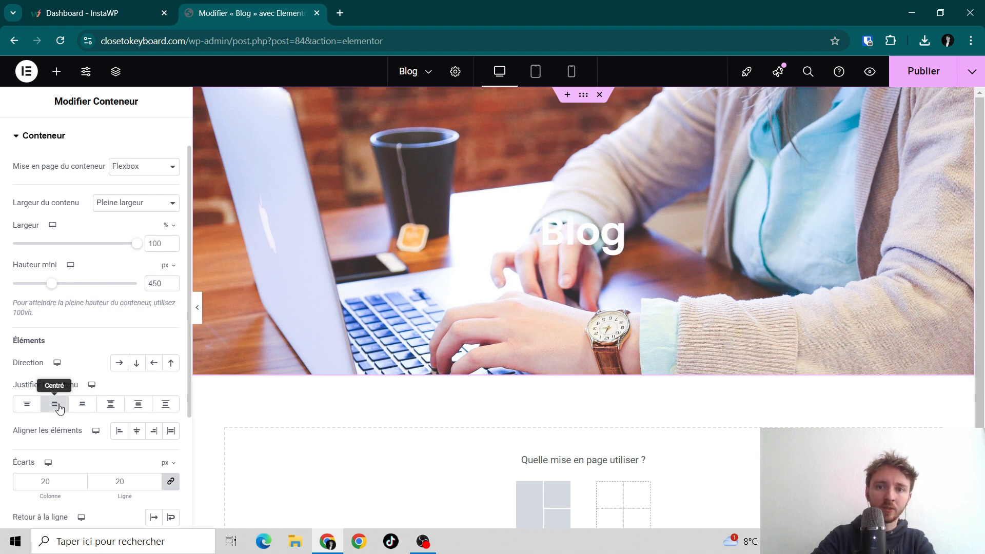
Give the banner container a classic background overlay in black (#000000) with an opacity of 0.35.
scroll(145, 359, "down", 2)
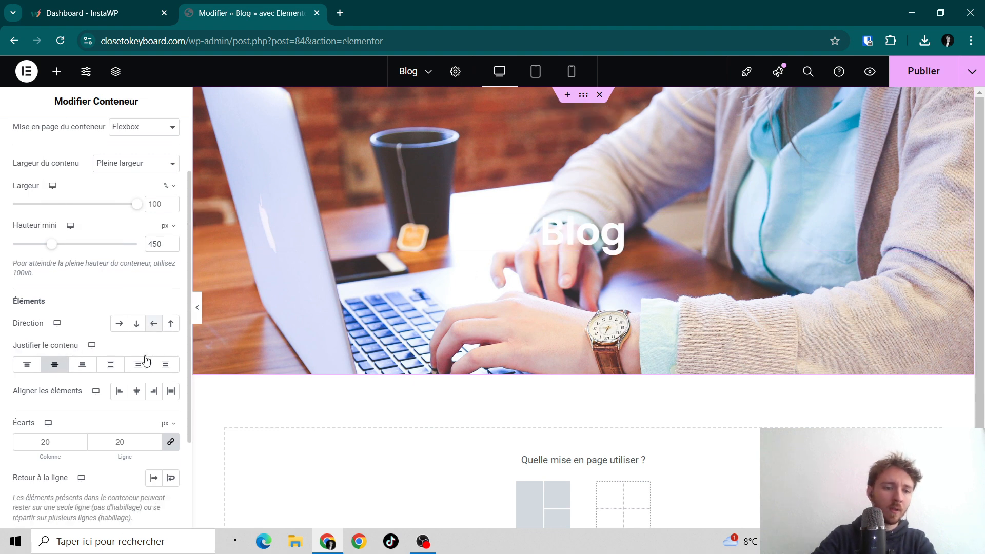
scroll(145, 362, "up", 3)
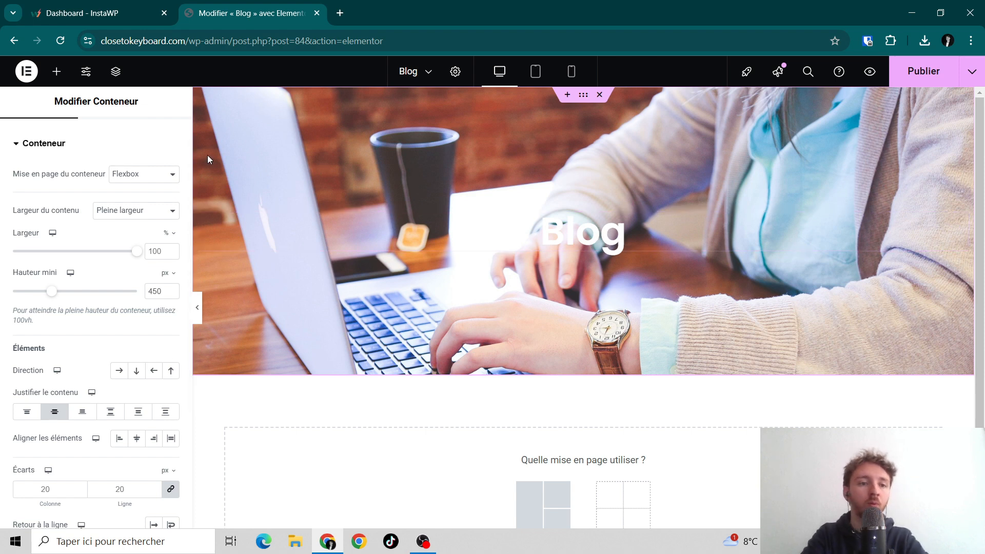
scroll(100, 177, "up", 1)
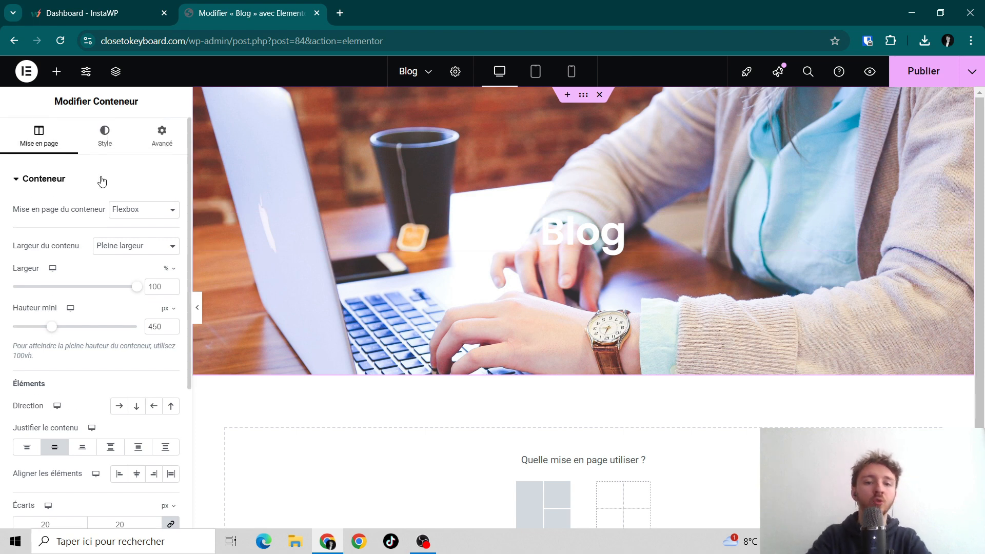
left_click(101, 149)
scroll(94, 285, "down", 5)
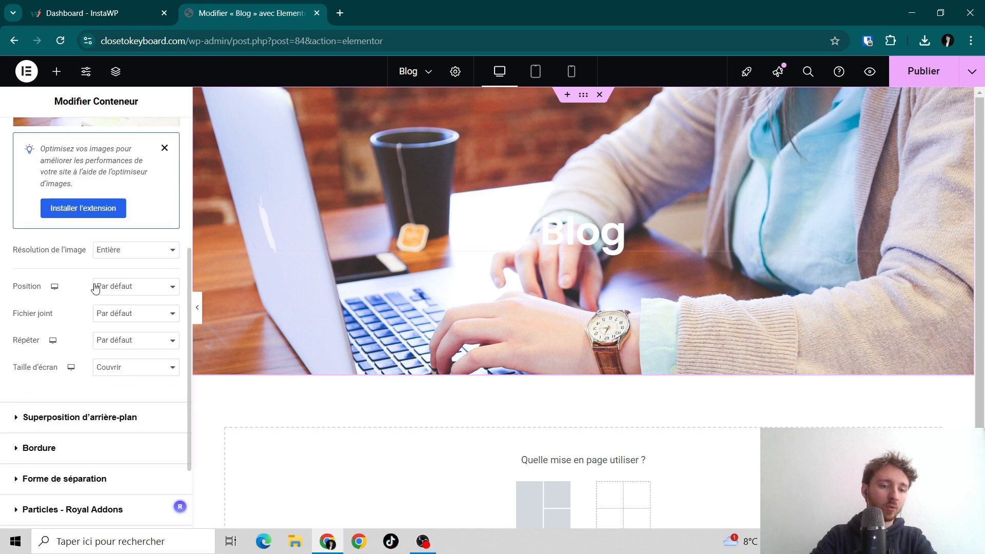
left_click(90, 335)
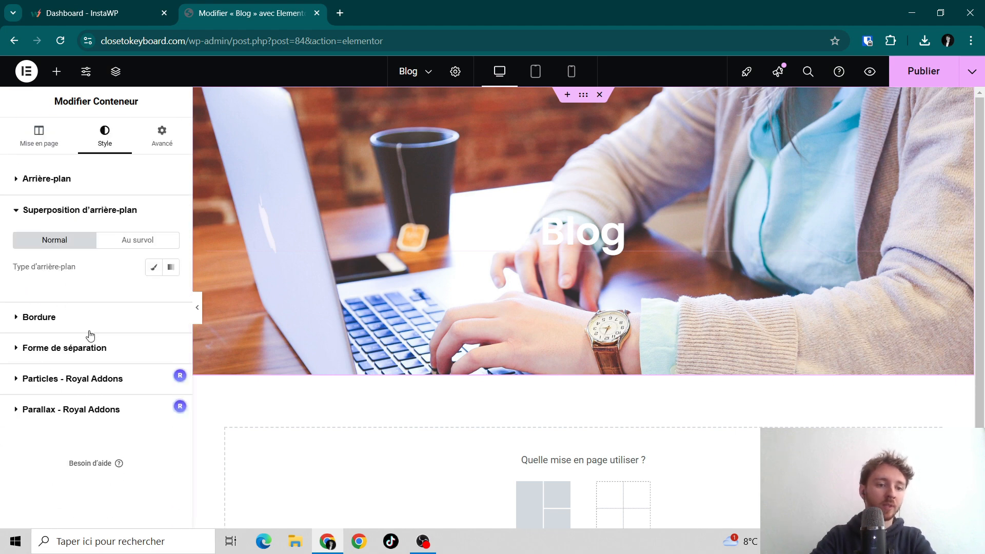
left_click(153, 267)
left_click(171, 294)
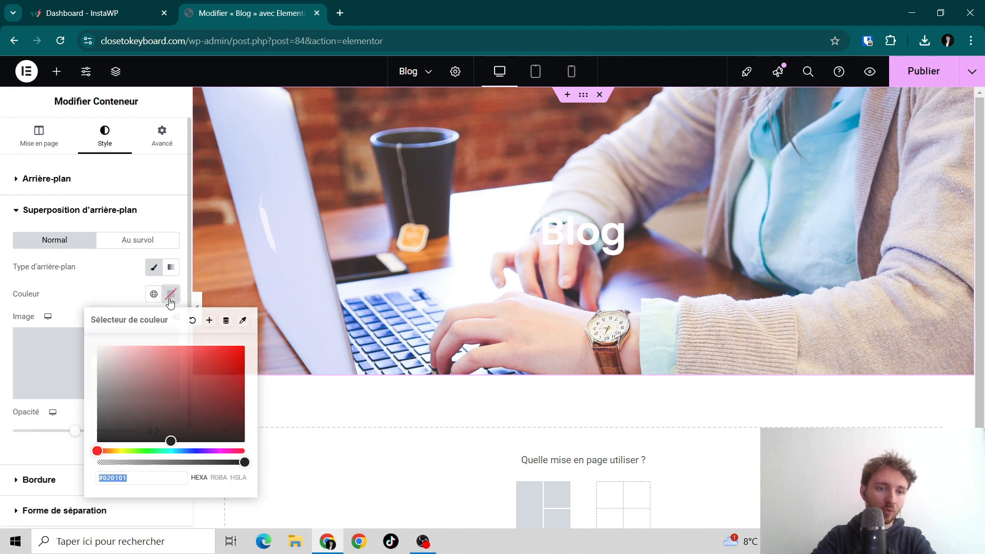
left_click_drag(171, 441, 31, 486)
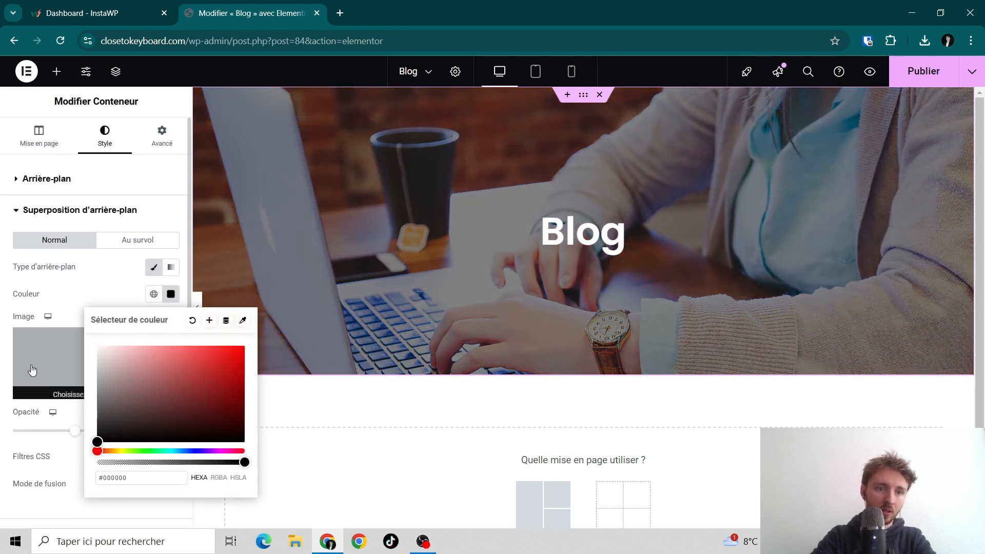
left_click(84, 293)
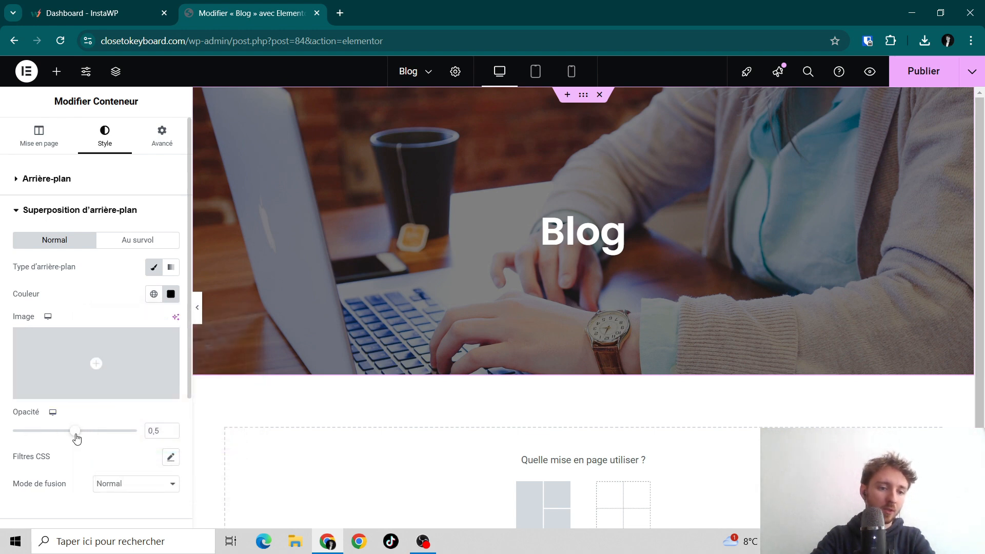
left_click_drag(77, 438, 60, 438)
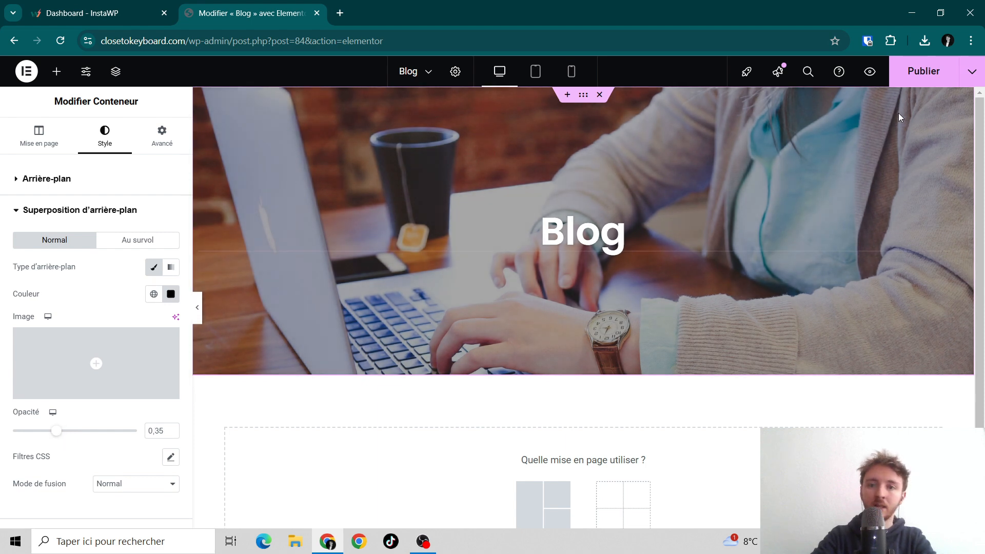
Unlink the container's margin values, set its bottom margin to 80 px, and publish the page changes.
left_click(162, 135)
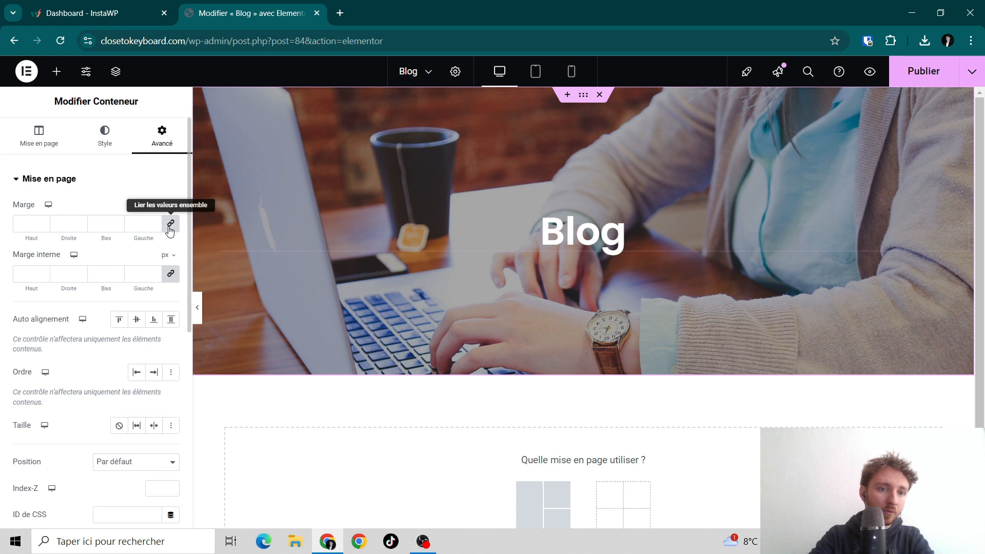
left_click(170, 226)
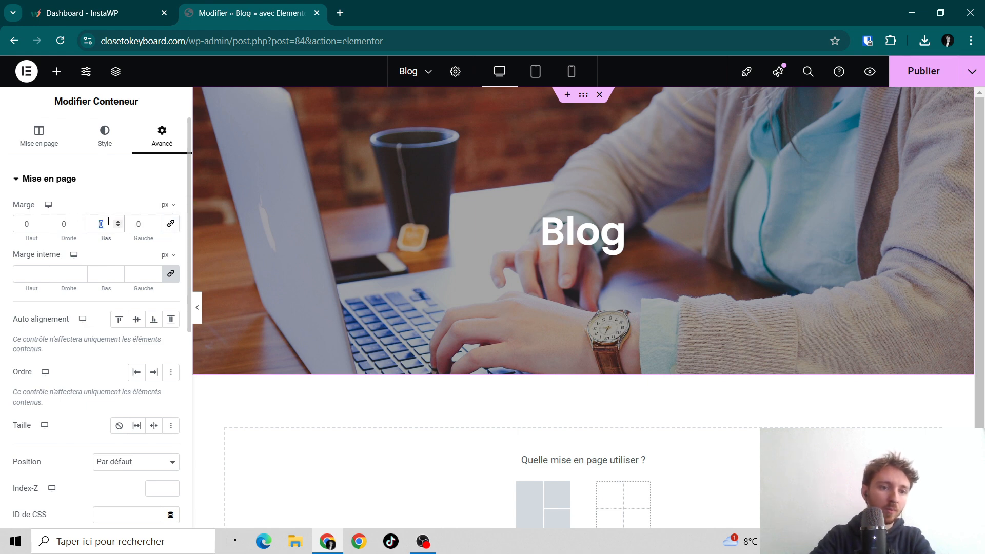
type("80")
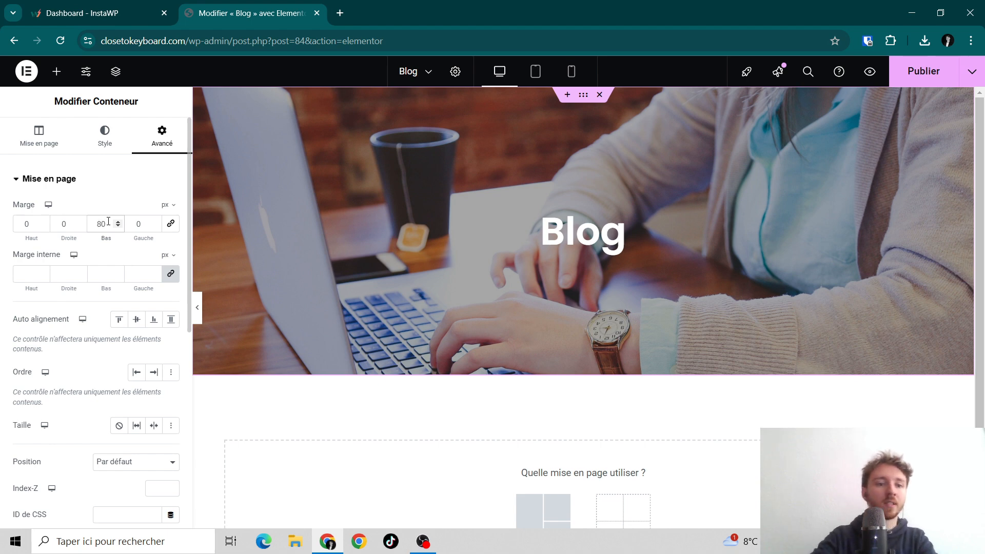
left_click(395, 422)
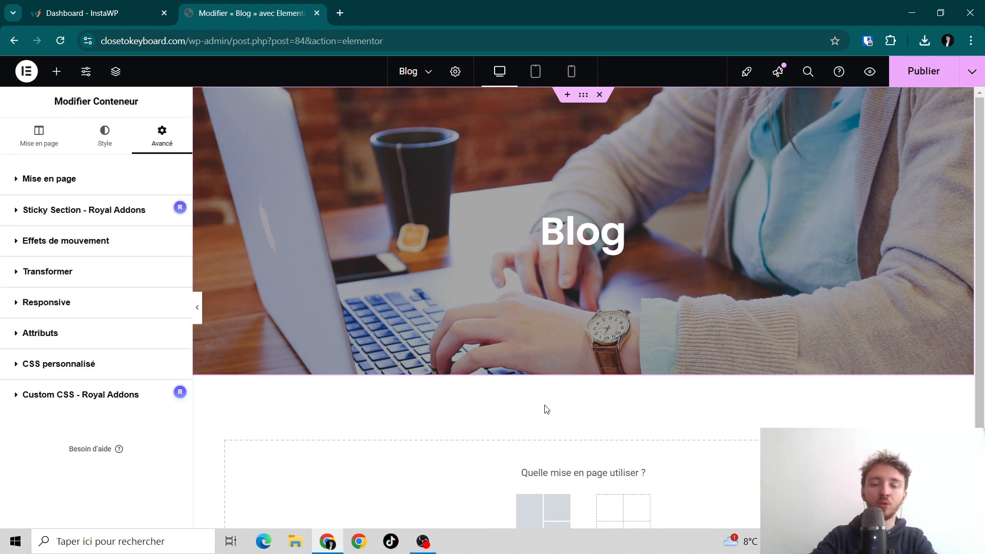
left_click(920, 74)
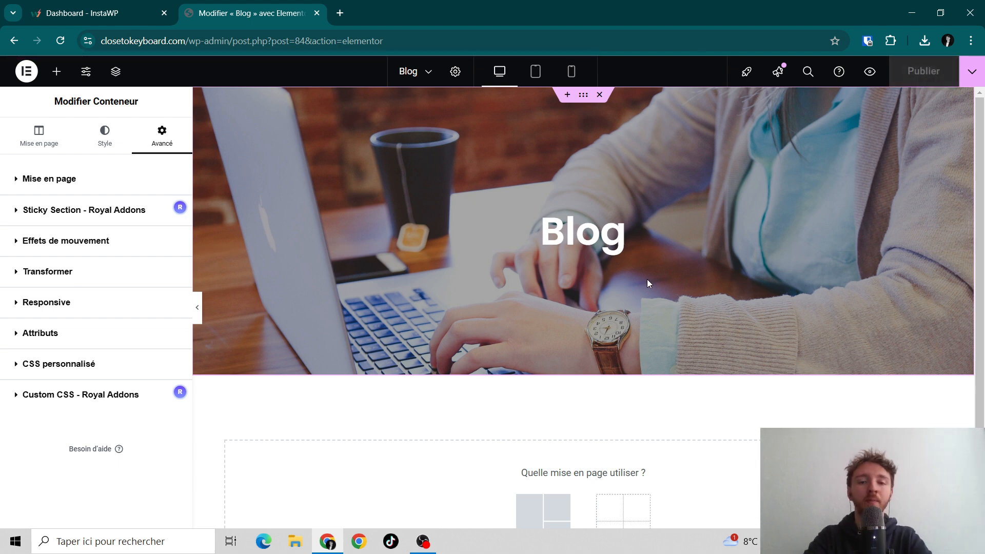
Add the Royal Addons Post Grid/Slider/Carousel widget to the empty layout area below the Blog banner.
scroll(647, 280, "down", 1)
scroll(648, 282, "down", 1)
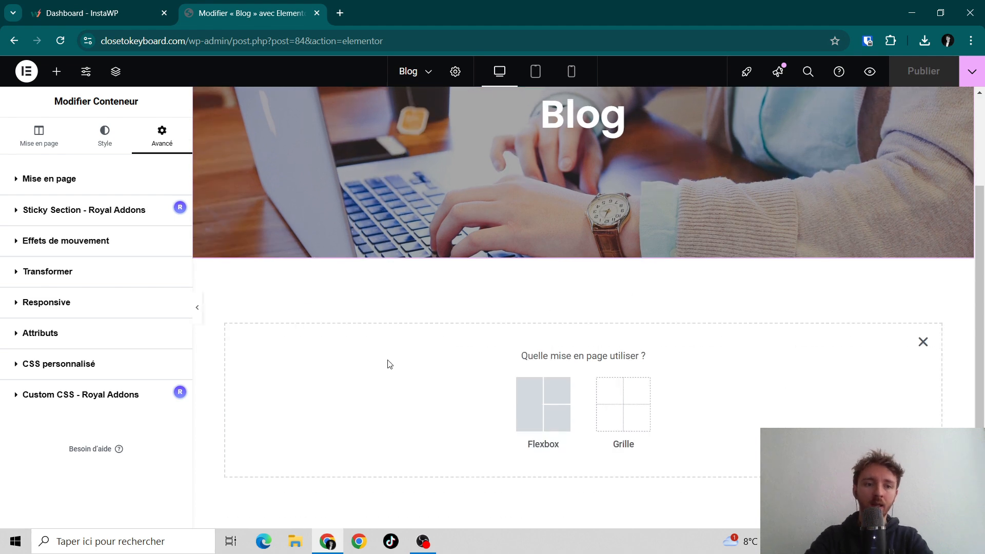
left_click(57, 72)
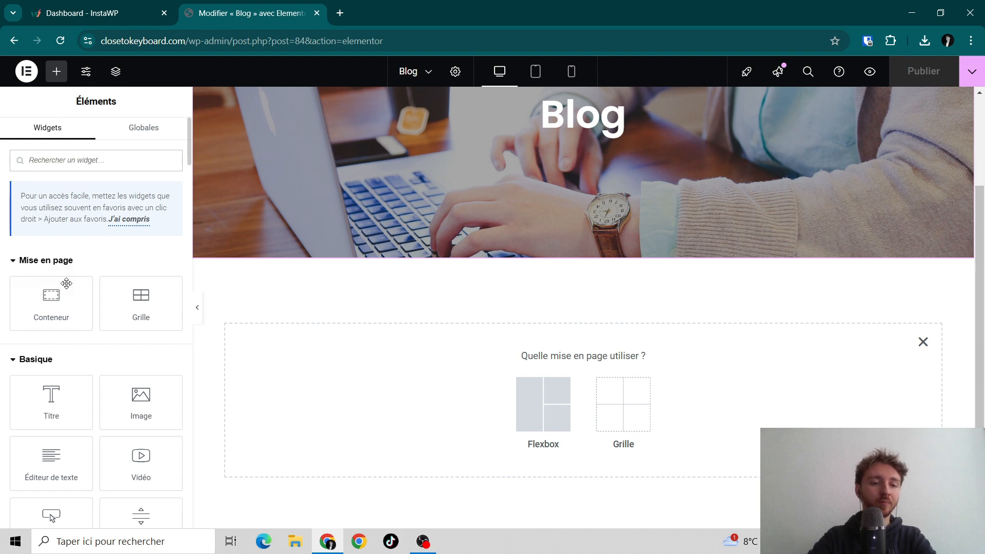
left_click(59, 262)
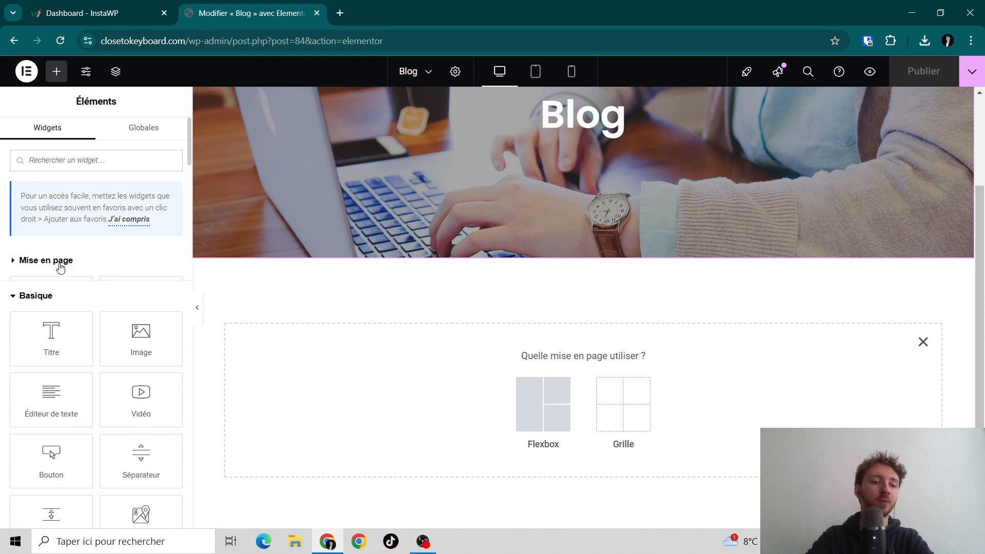
left_click(49, 293)
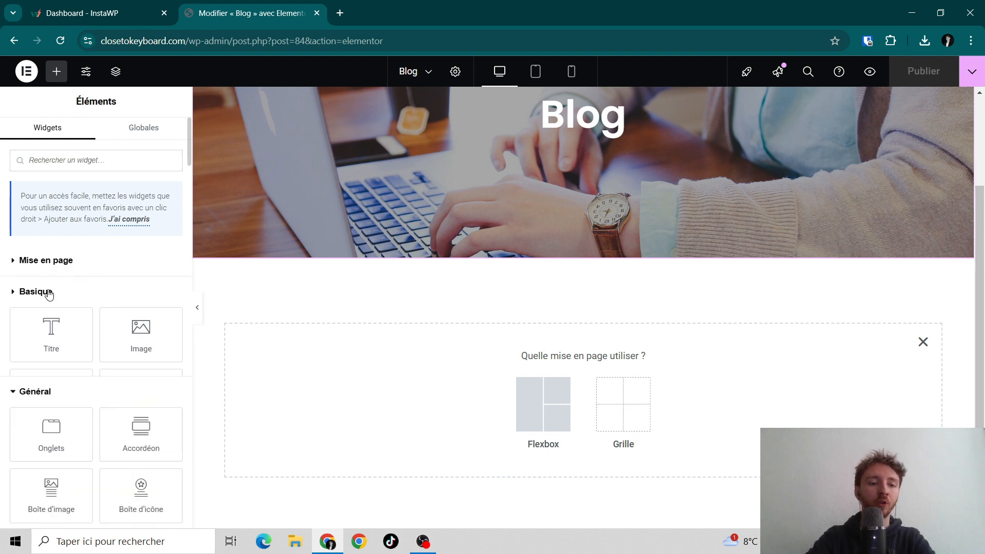
scroll(56, 318, "down", 1)
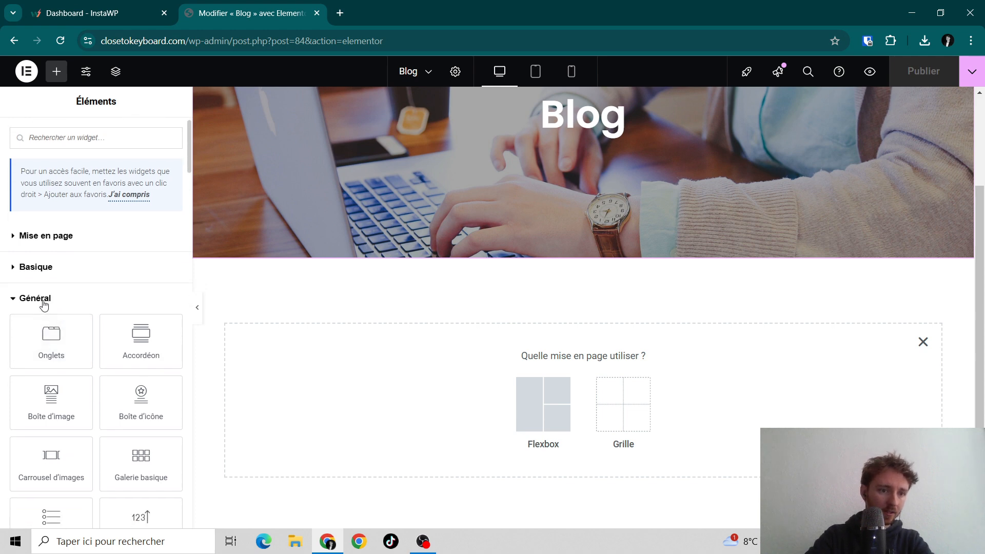
left_click(43, 299)
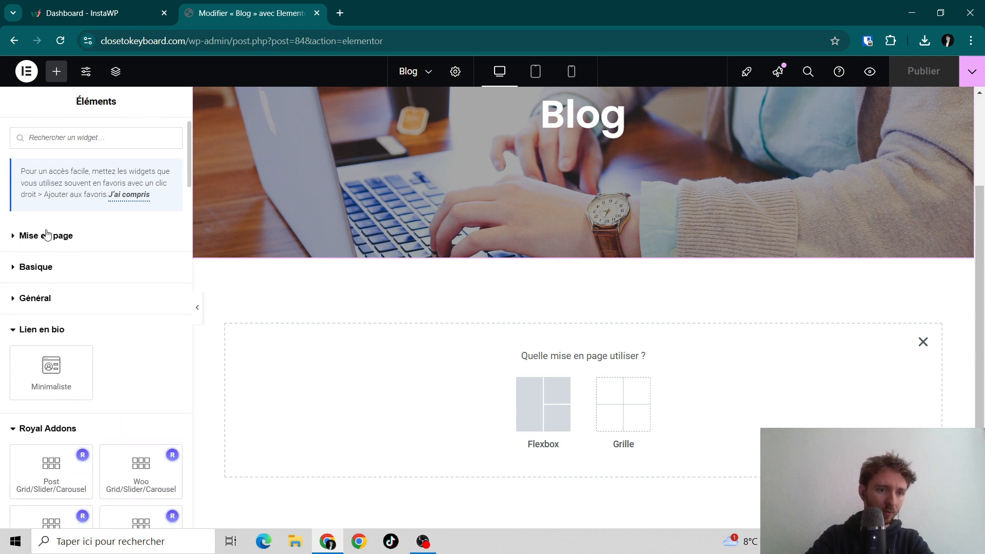
left_click(44, 329)
scroll(63, 365, "down", 4)
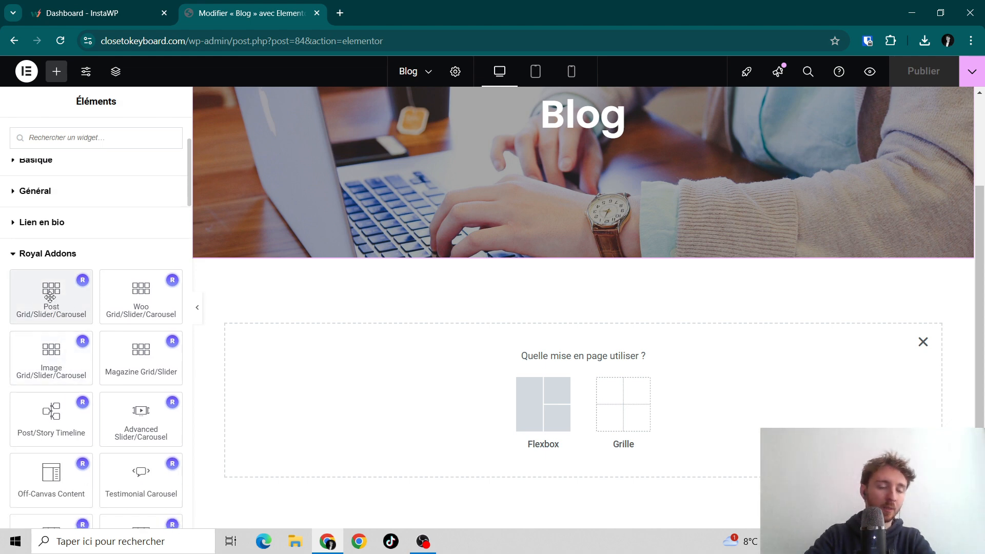
left_click_drag(51, 298, 463, 376)
Look over the placed post grid and examine its Query settings, from source and ordering to items per page.
scroll(463, 379, "down", 5)
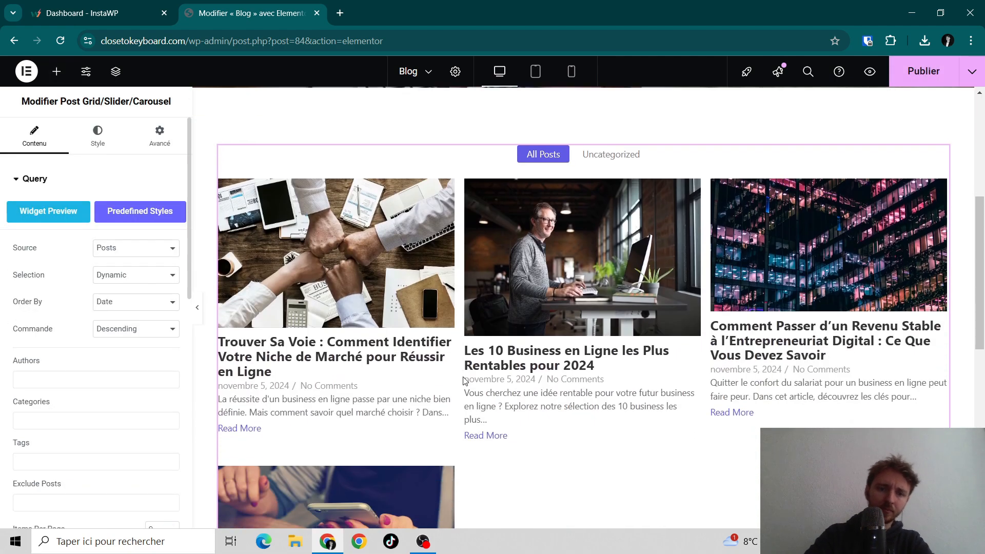
scroll(513, 411, "up", 2)
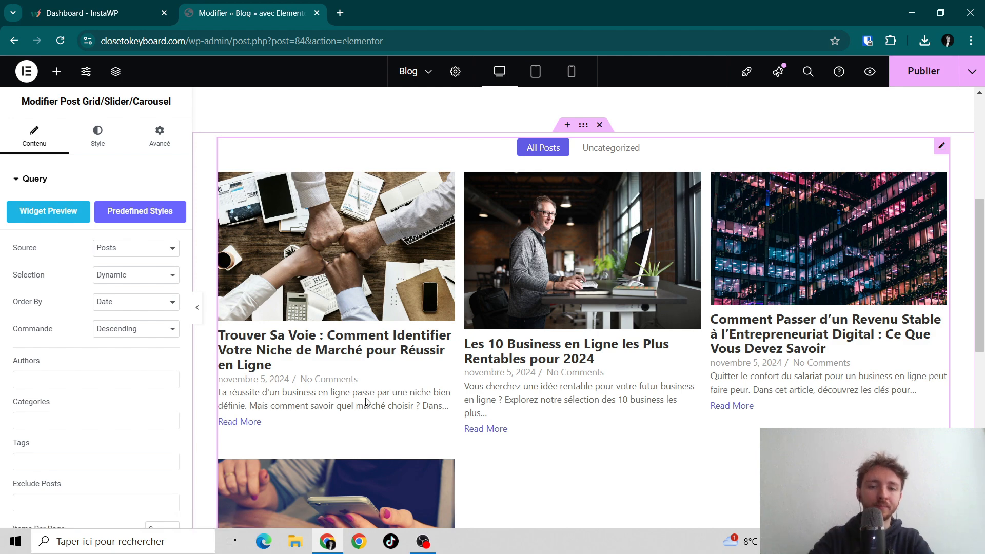
scroll(494, 211, "up", 2)
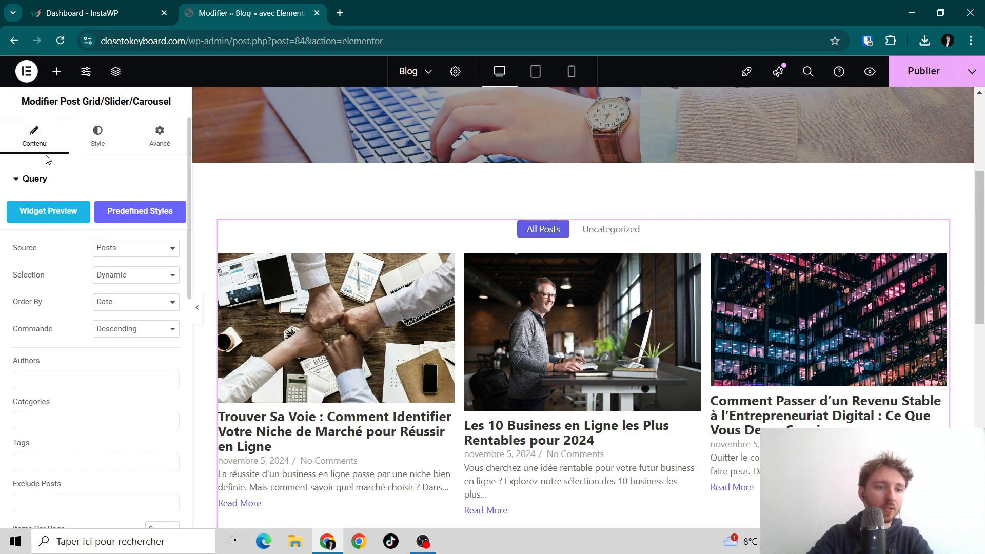
scroll(60, 246, "down", 2)
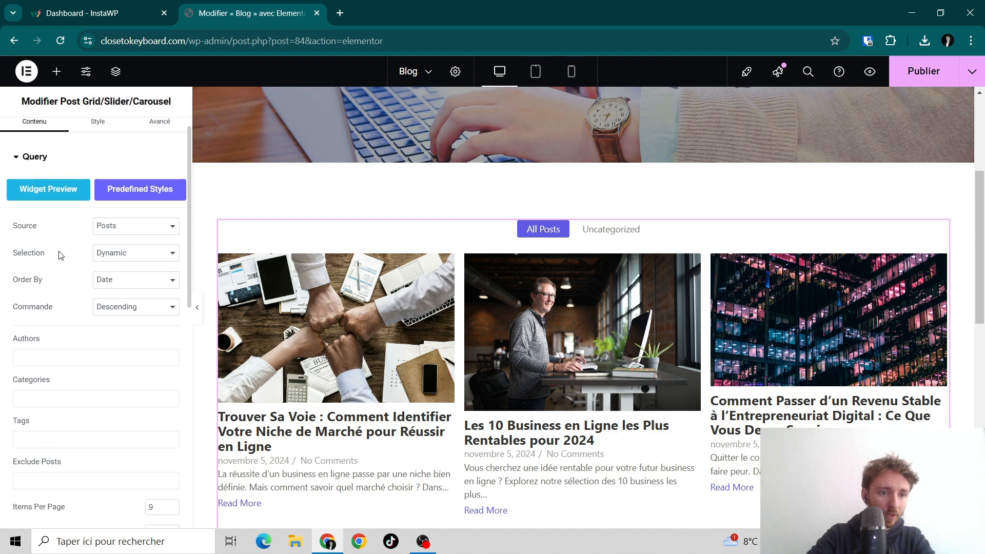
scroll(60, 255, "down", 1)
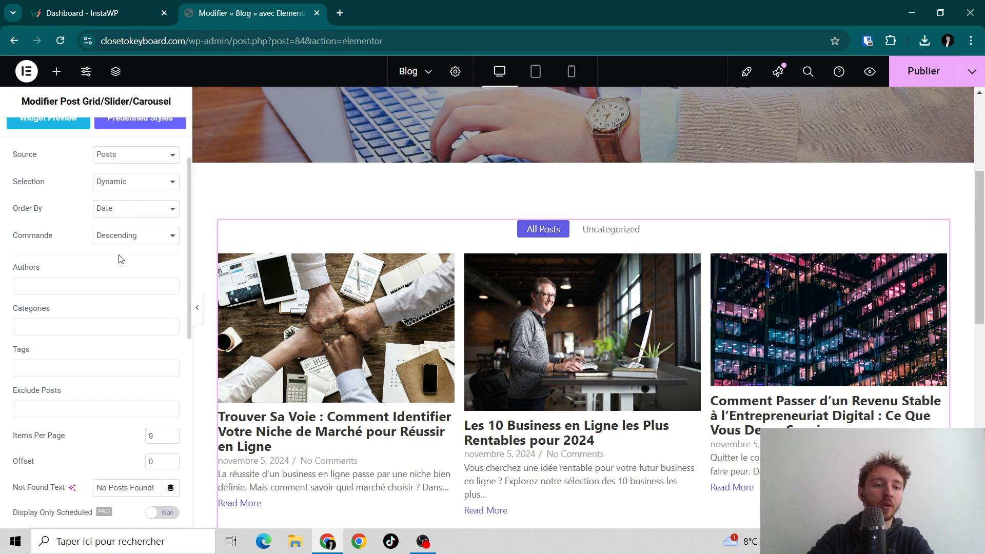
scroll(84, 264, "down", 6)
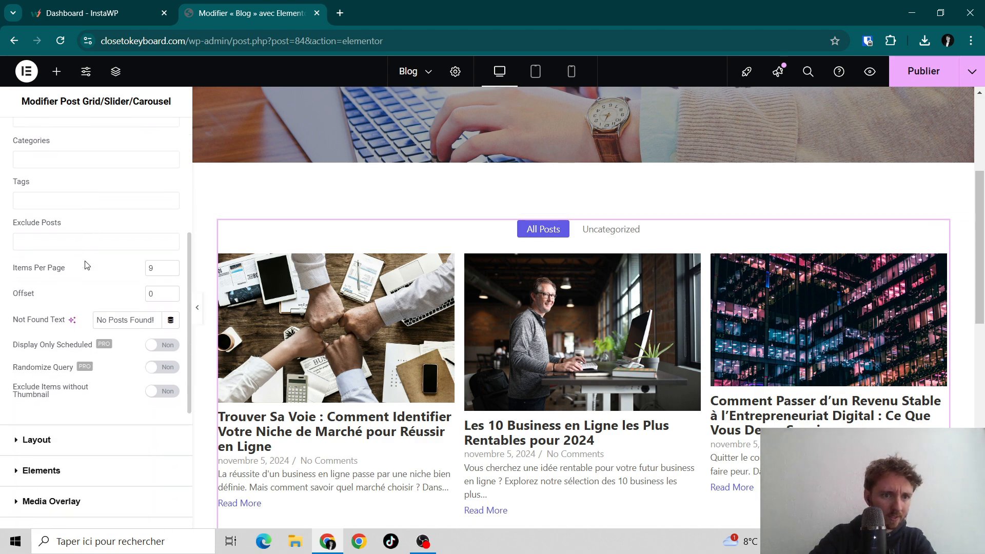
scroll(85, 277, "down", 1)
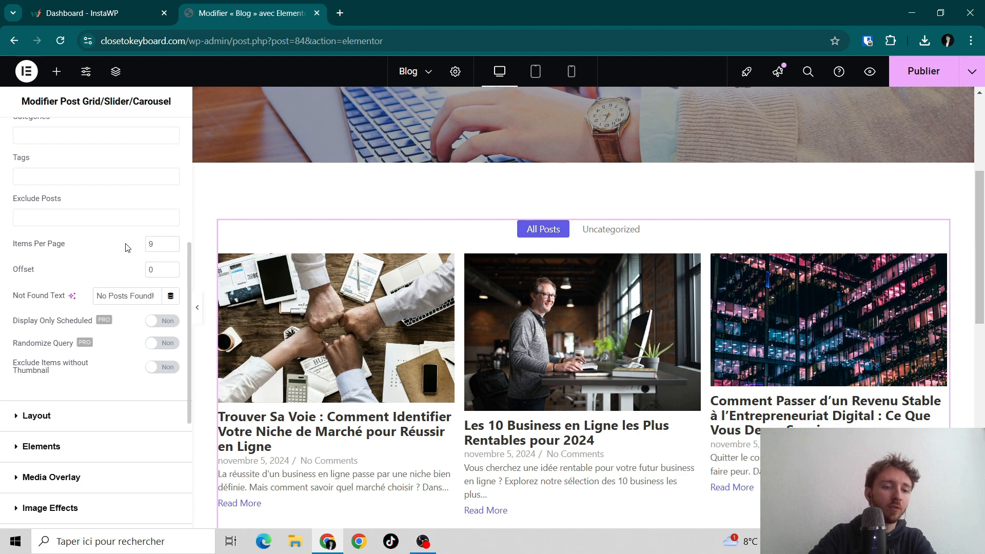
scroll(127, 248, "down", 1)
scroll(128, 248, "down", 5)
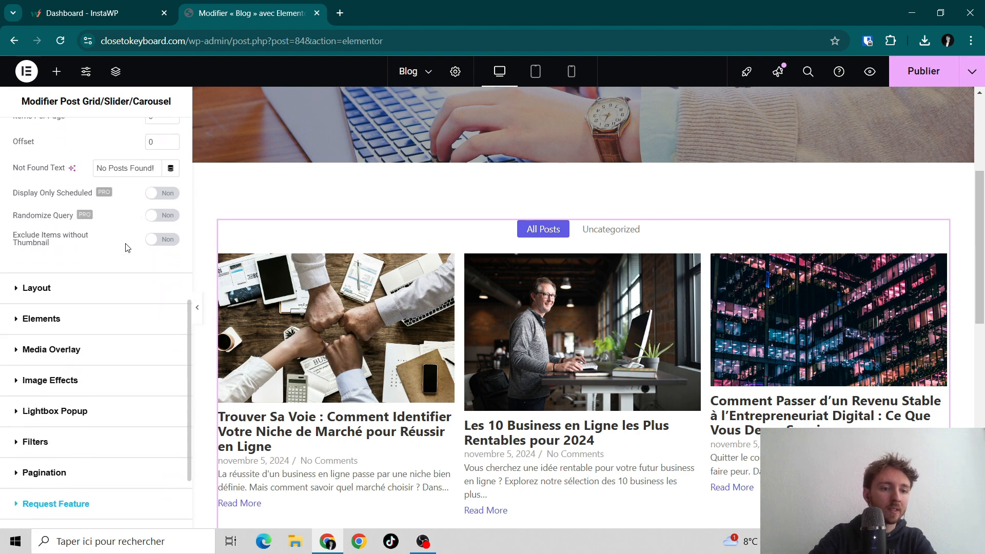
Set the post grid's layout to Two columns and check how the article cards display.
left_click(47, 285)
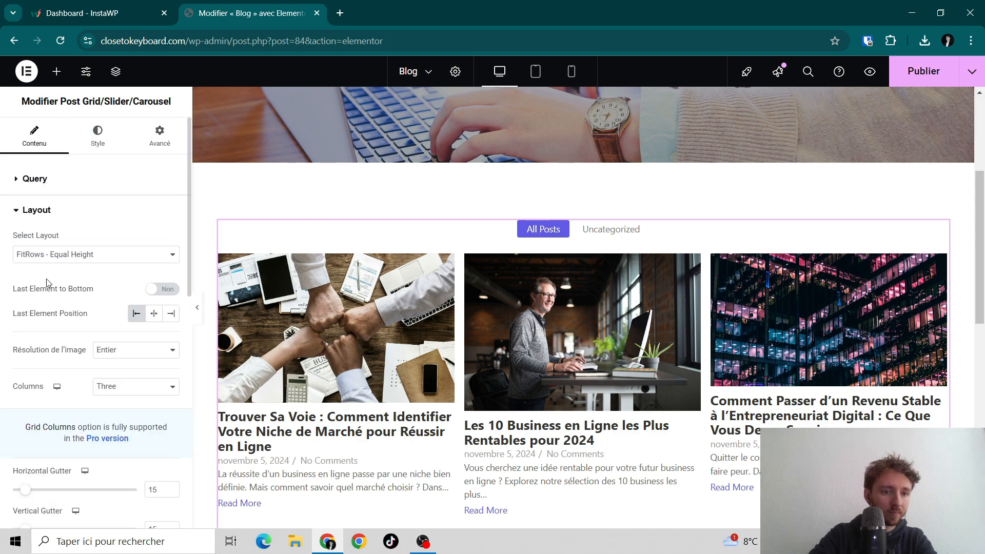
scroll(57, 295, "down", 5)
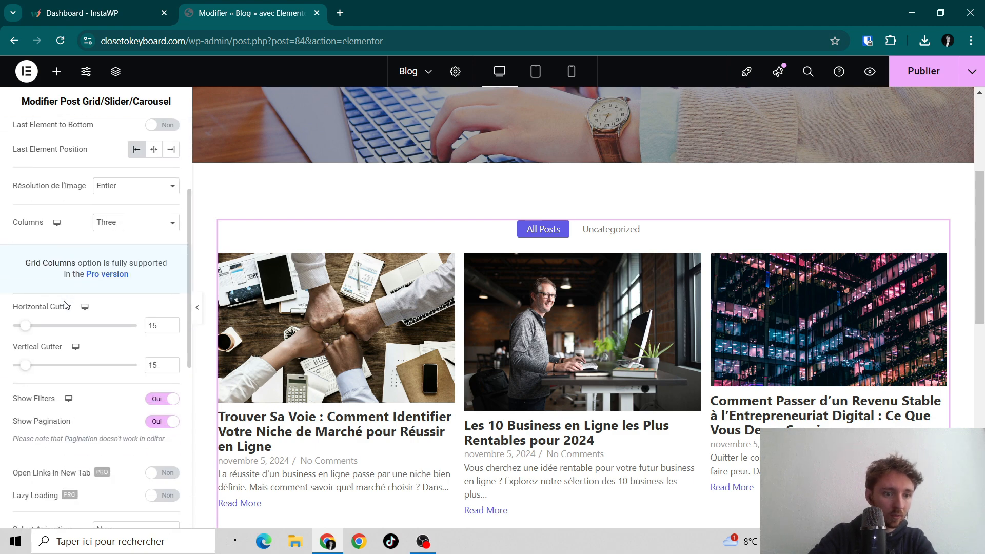
scroll(66, 305, "down", 3)
scroll(66, 305, "up", 2)
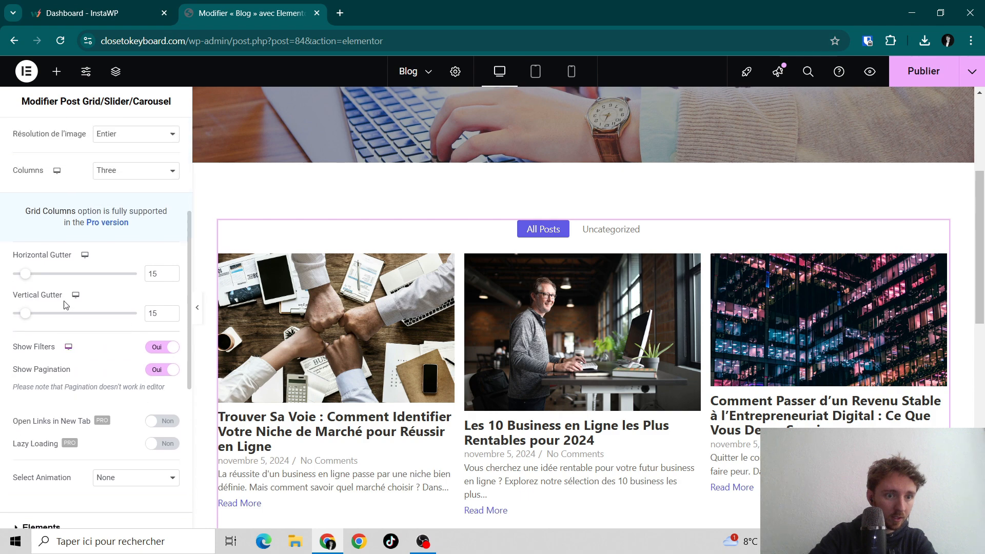
scroll(66, 305, "up", 2)
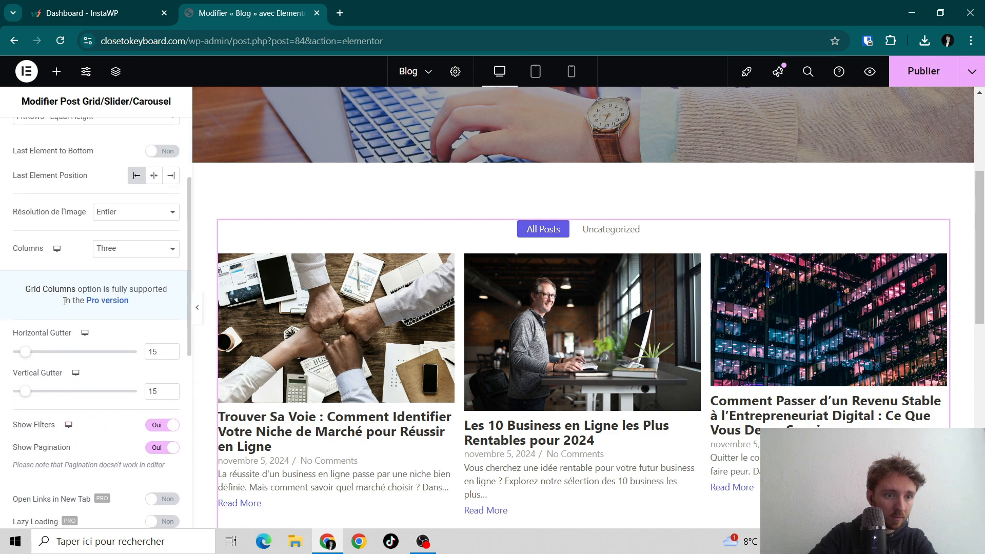
left_click(122, 252)
left_click(122, 282)
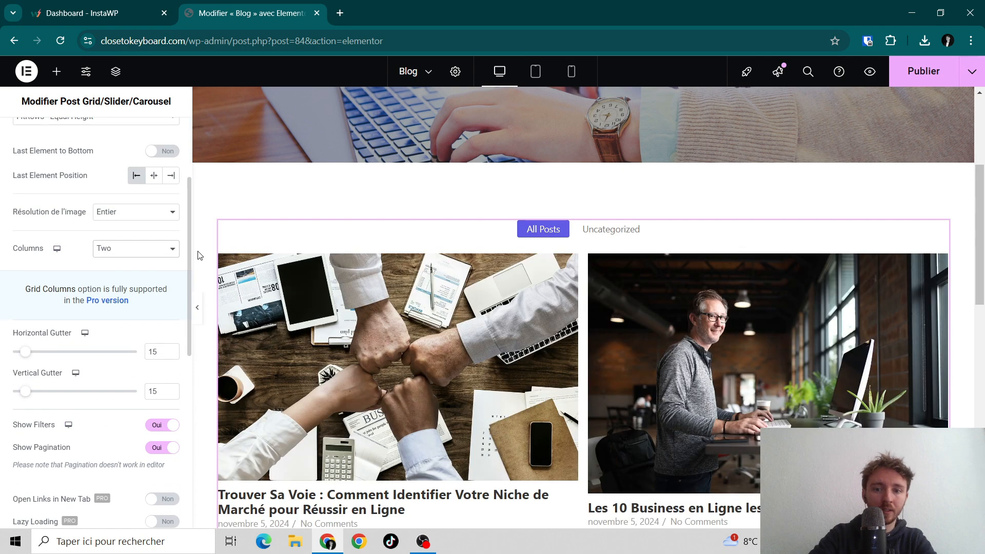
scroll(390, 281, "down", 9)
scroll(390, 281, "up", 6)
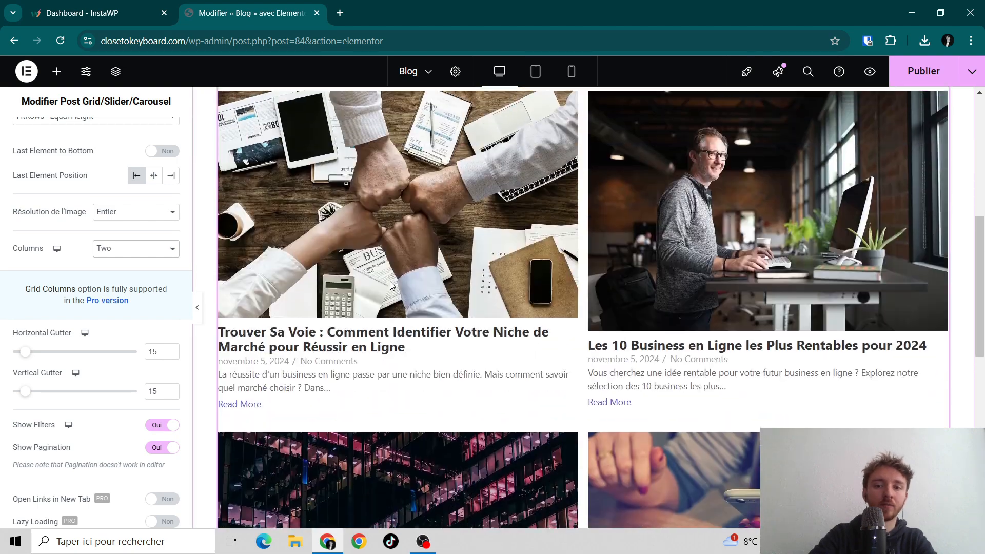
scroll(390, 282, "up", 2)
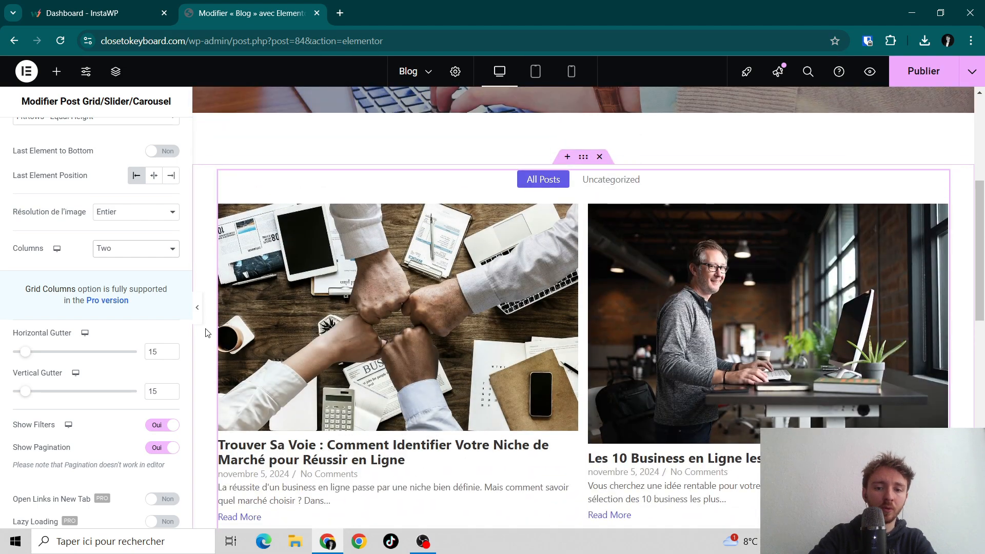
Remove the Comments element from the post grid's card elements.
scroll(131, 371, "down", 1)
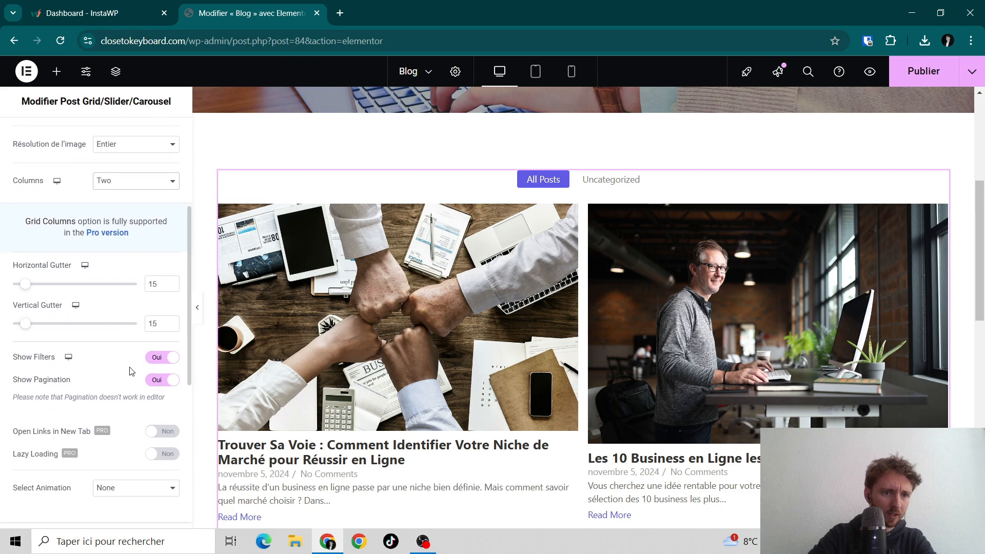
scroll(131, 372, "down", 3)
left_click(59, 218)
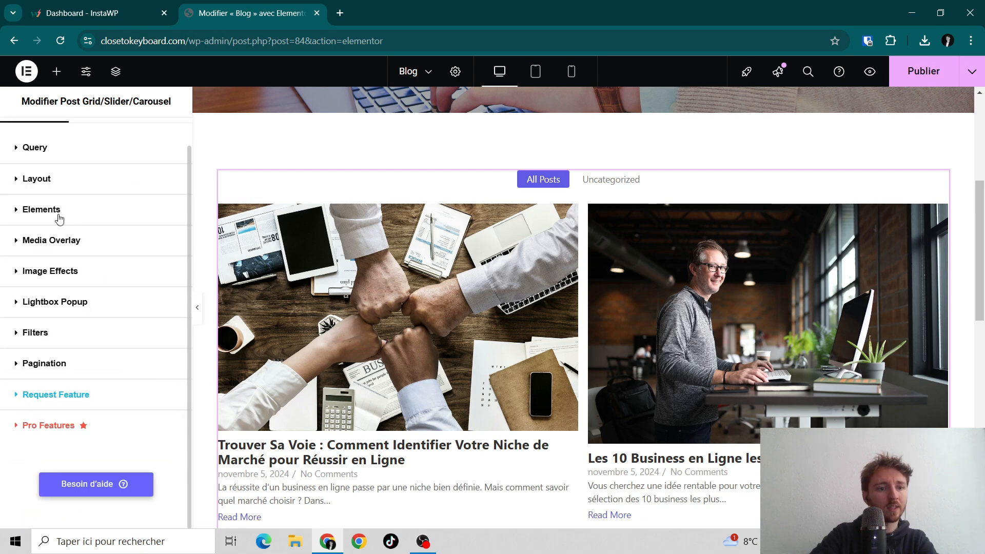
left_click(59, 218)
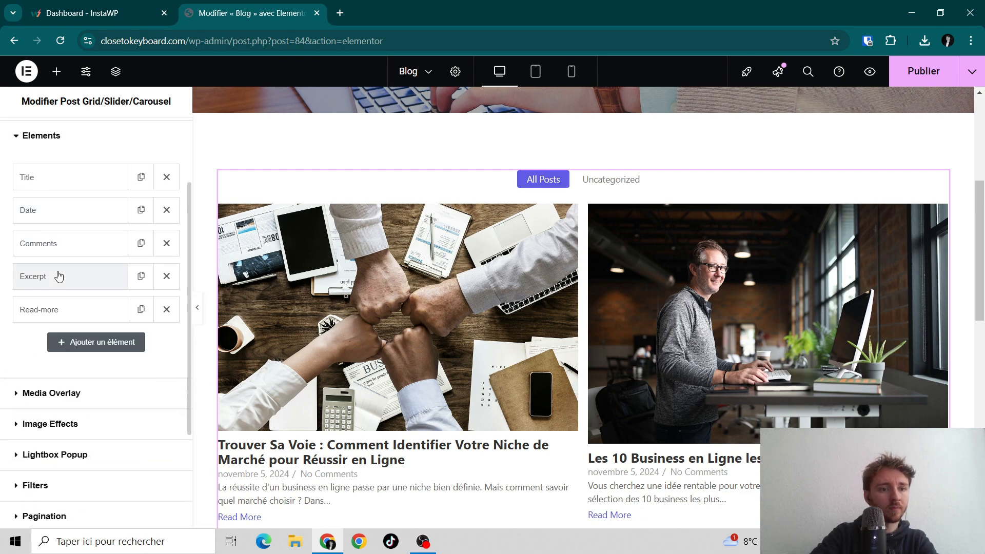
scroll(313, 361, "down", 1)
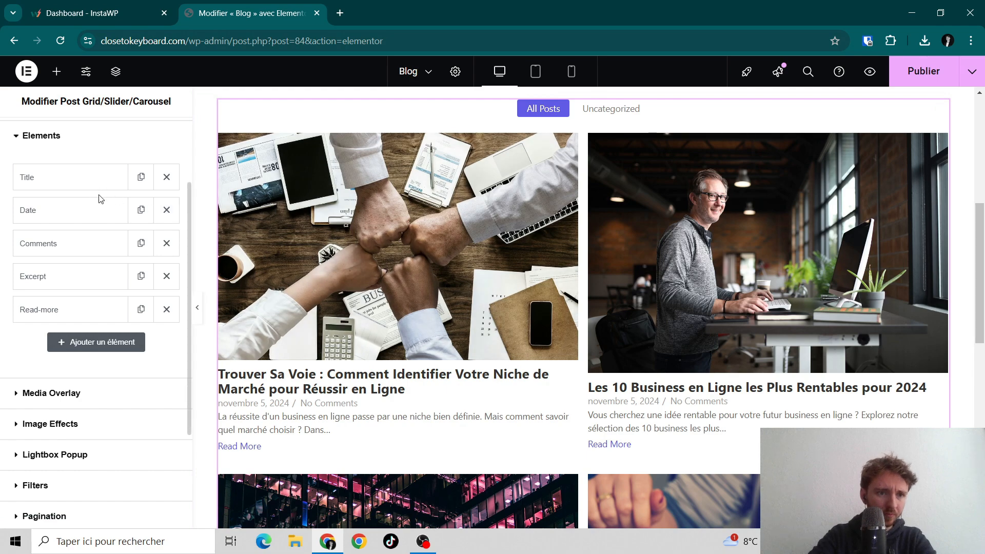
left_click(166, 243)
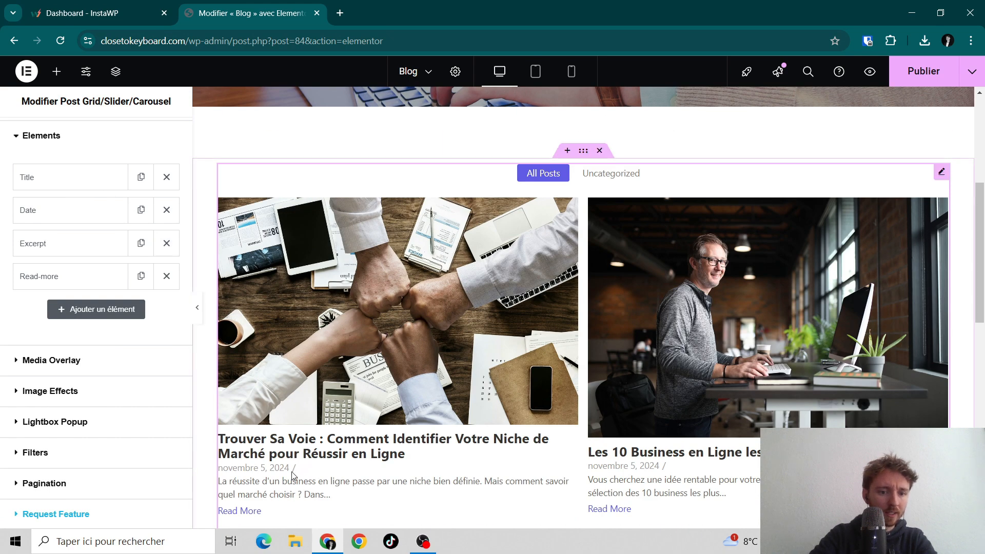
Delete the slash from the Date element's extra text.
left_click(91, 212)
scroll(102, 306, "down", 1)
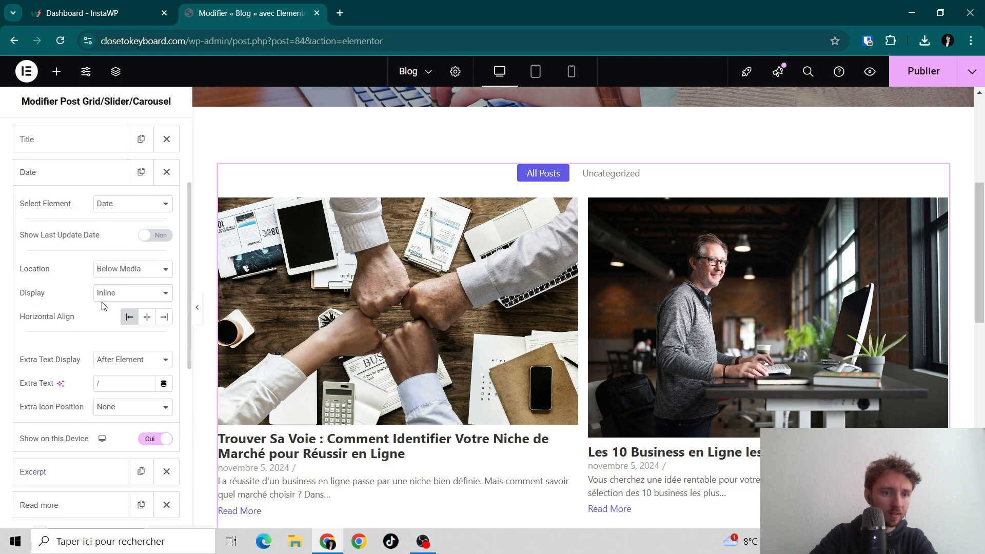
scroll(95, 318, "down", 1)
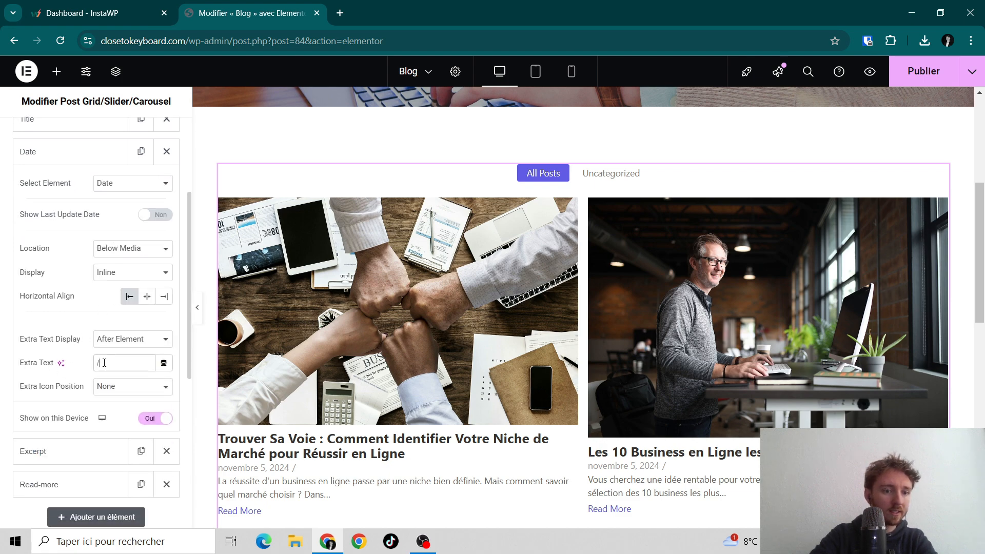
key("BackSpace")
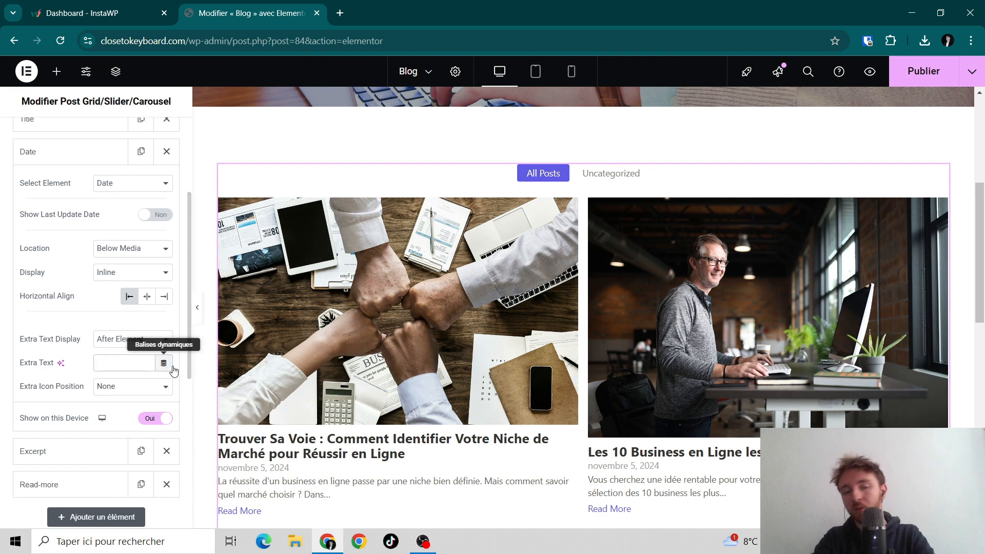
Replace the Read-more element's link text with "Lire l'article" and publish the page changes.
scroll(420, 365, "down", 3)
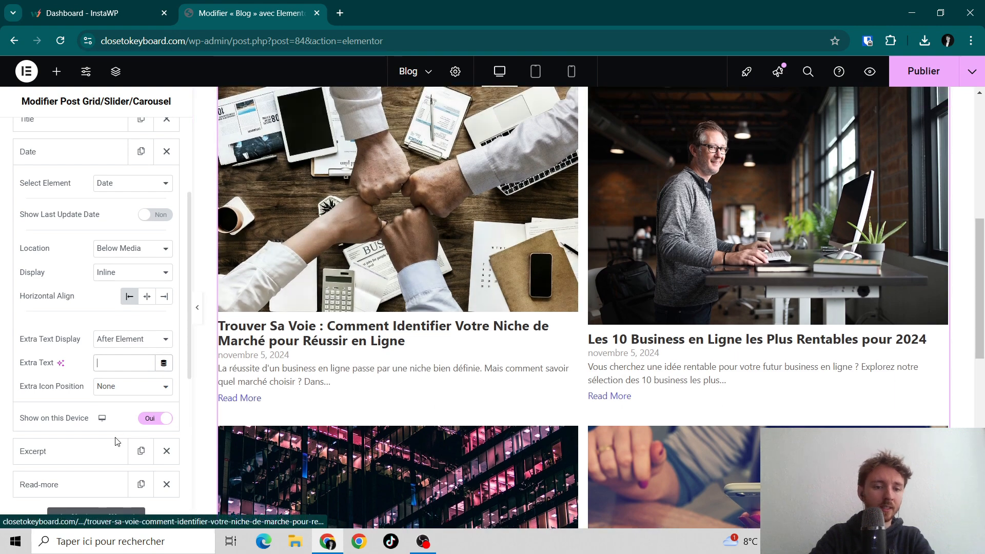
left_click(83, 486)
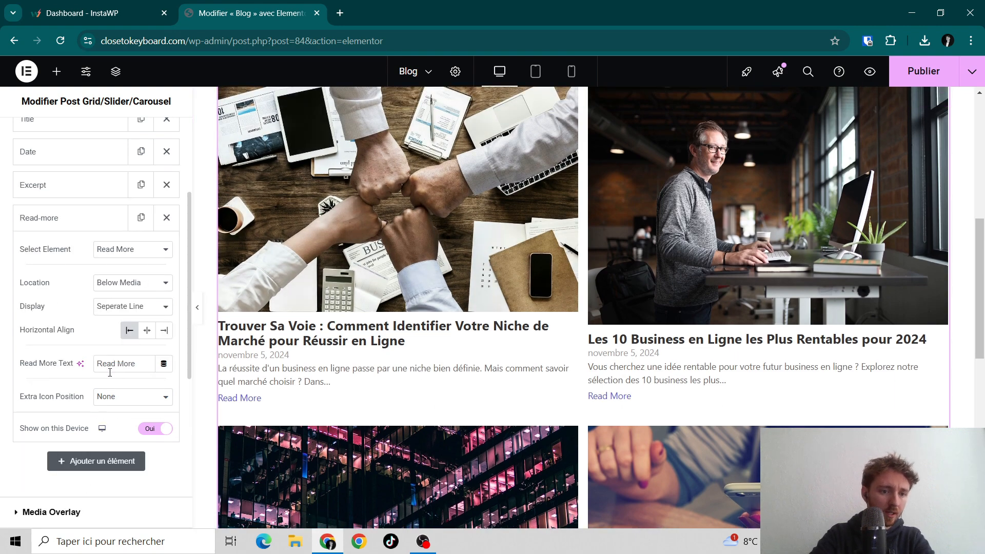
scroll(92, 358, "up", 1)
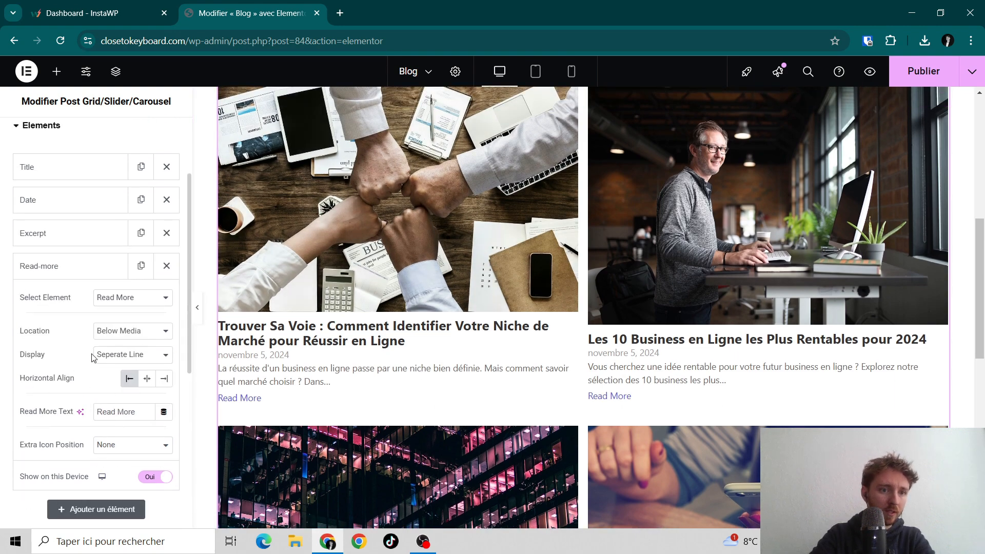
triple_click(109, 411)
type("Lire")
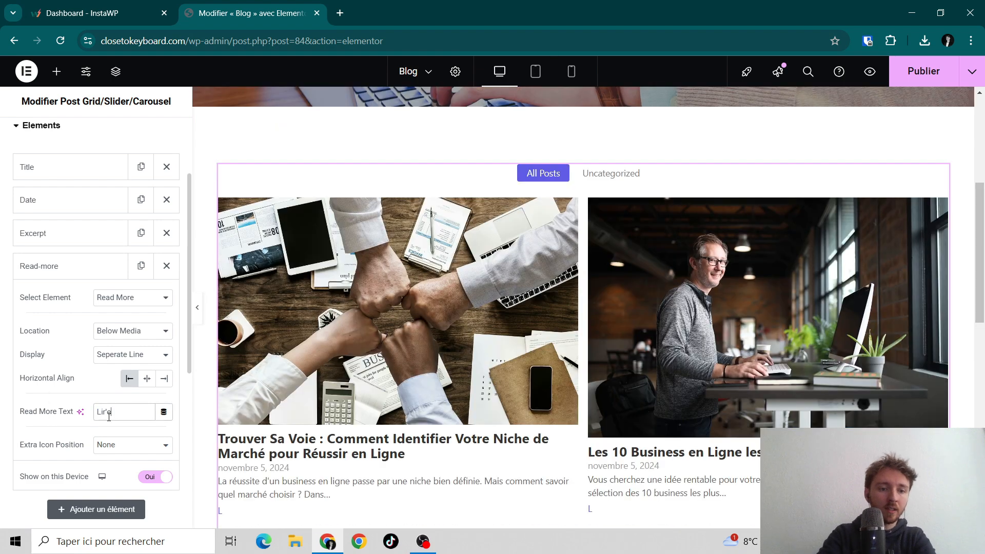
type(" l'art")
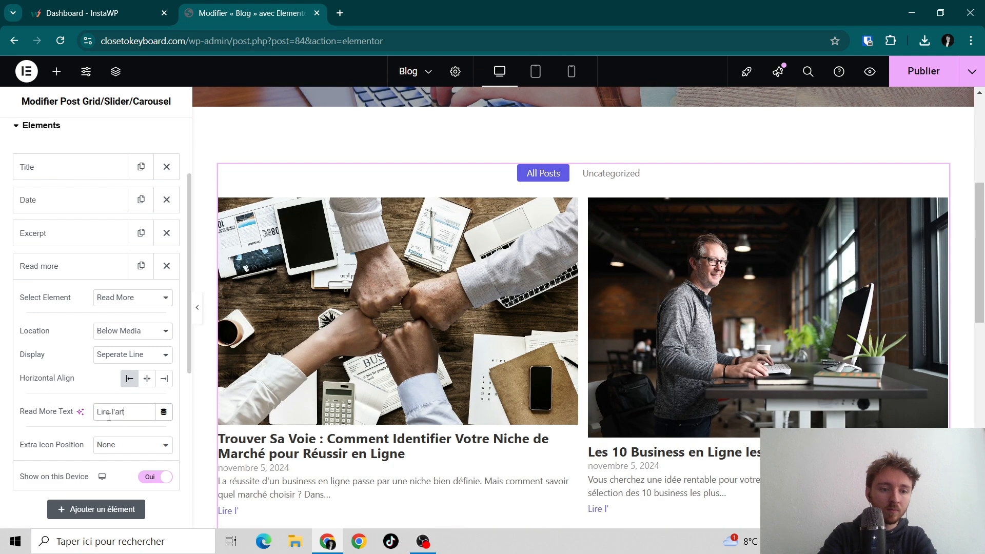
type("icle")
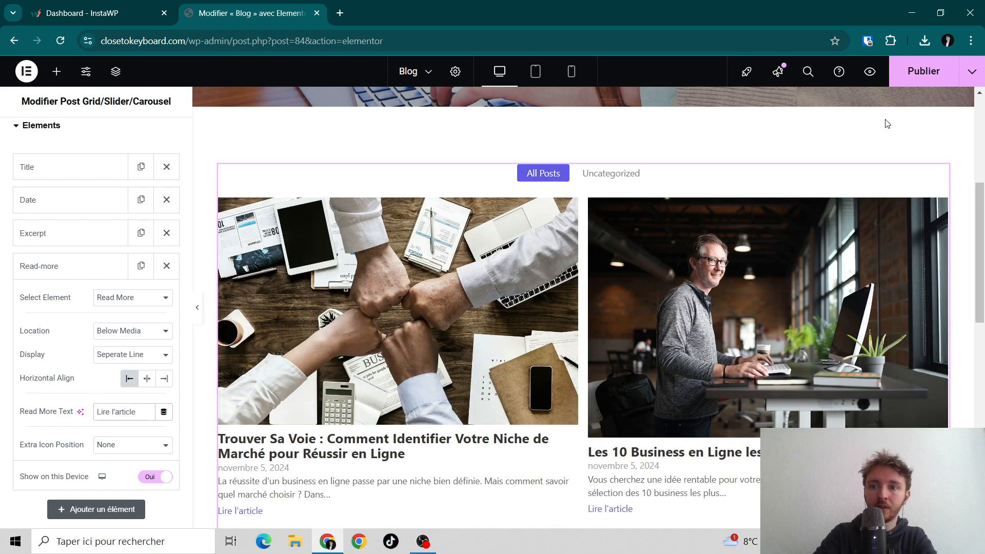
left_click(921, 71)
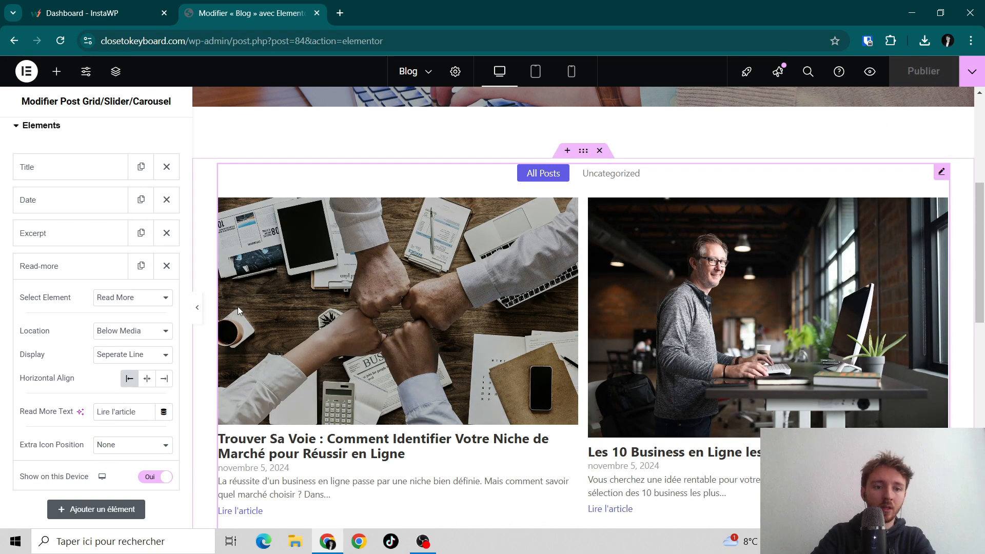
Review the Blog page at full width without the editing panel, from the banner through all the article cards.
left_click(195, 309)
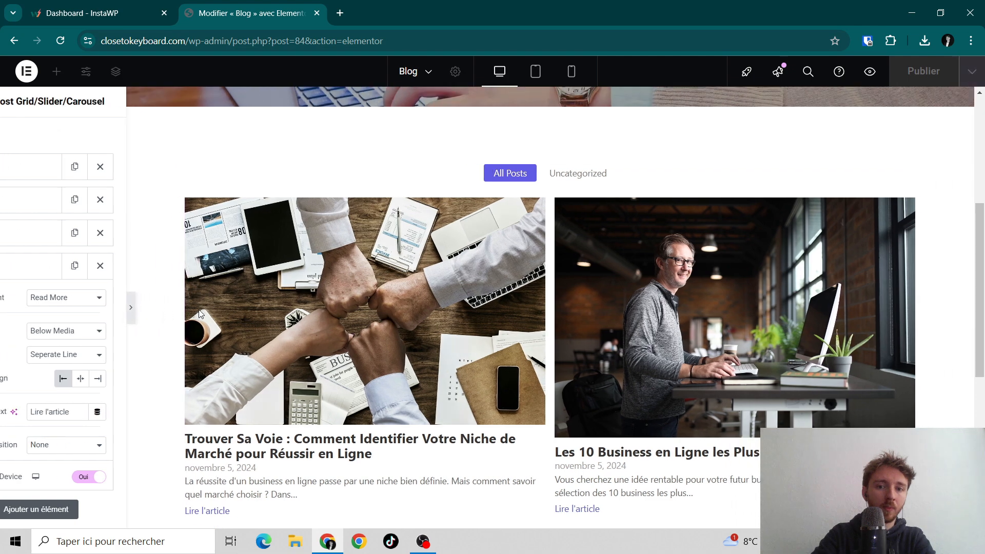
scroll(414, 331, "up", 5)
scroll(413, 331, "down", 2)
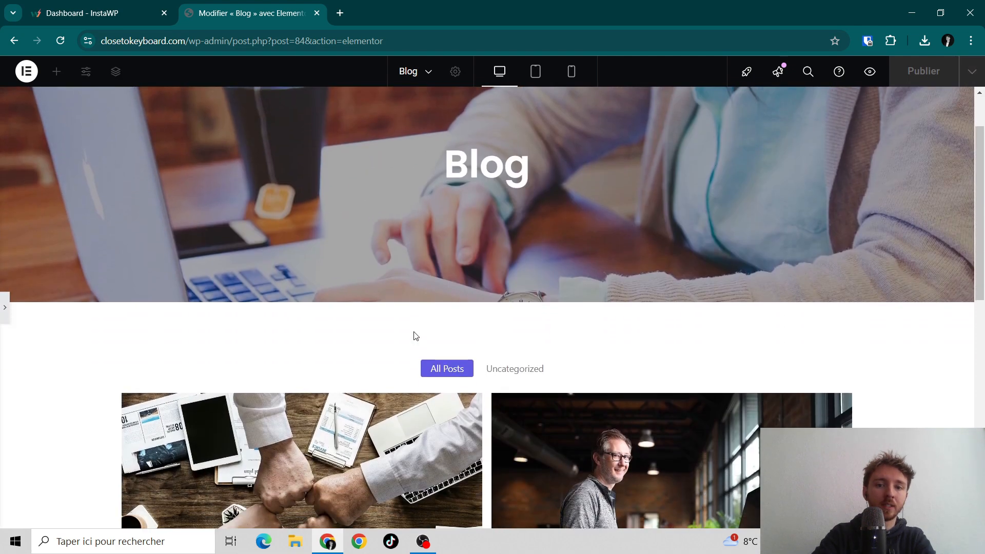
scroll(413, 331, "up", 2)
scroll(478, 288, "down", 5)
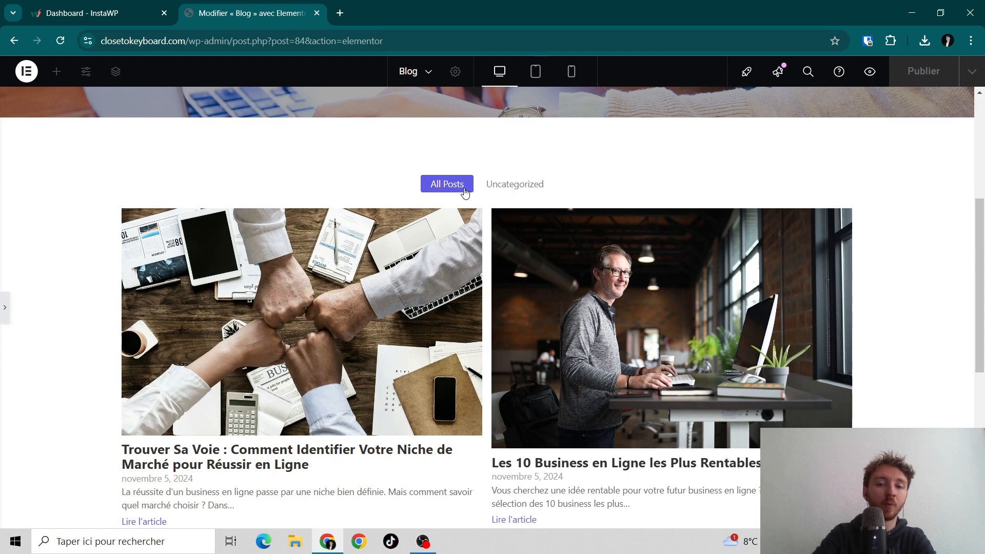
scroll(478, 195, "down", 3)
scroll(478, 195, "down", 5)
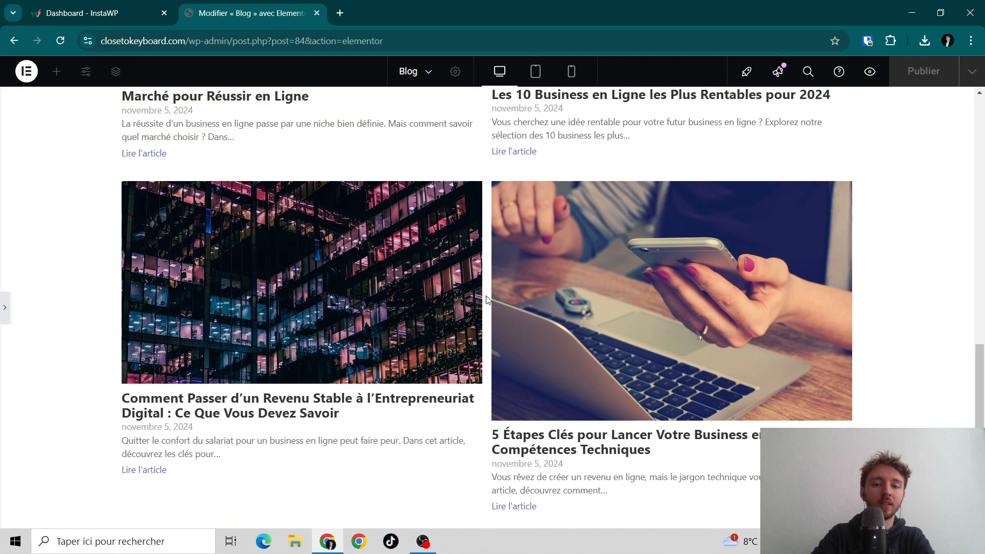
scroll(487, 300, "up", 8)
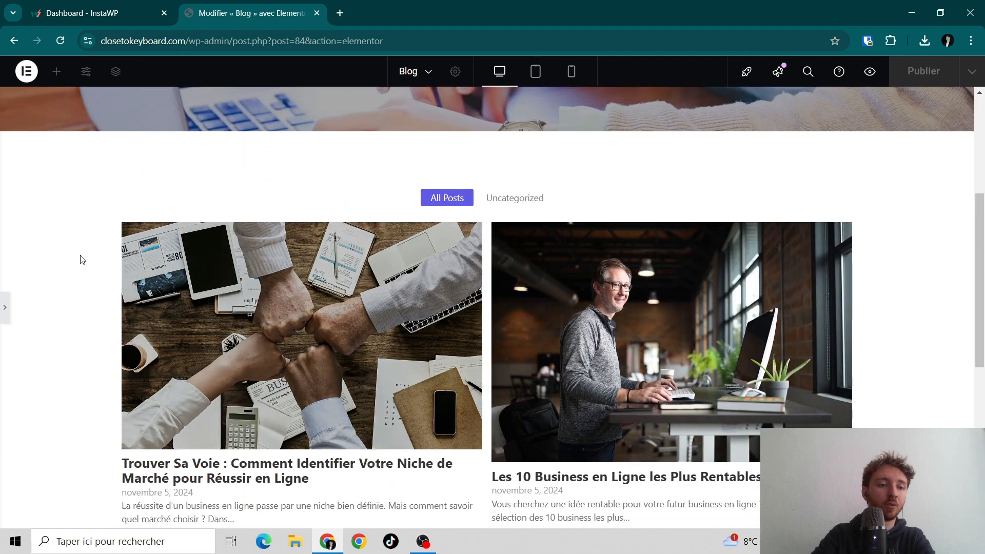
left_click(8, 310)
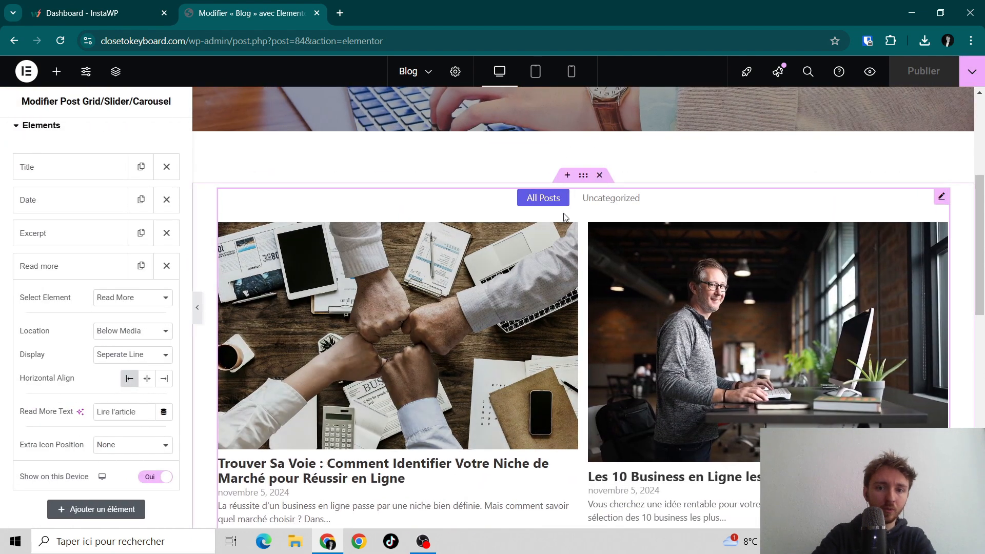
Set the hover background color of the post grid's category filters to near-black #252525.
scroll(78, 190, "up", 3)
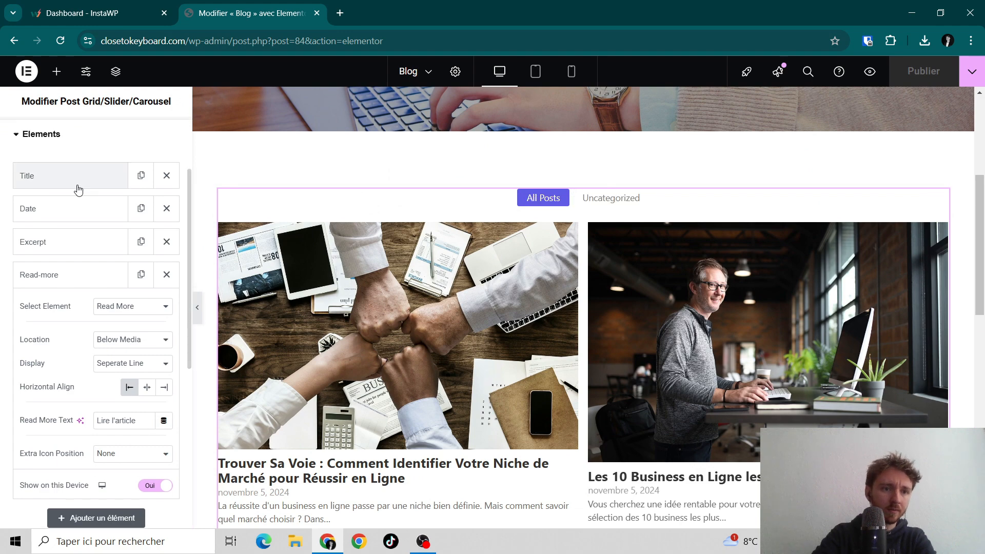
left_click(99, 136)
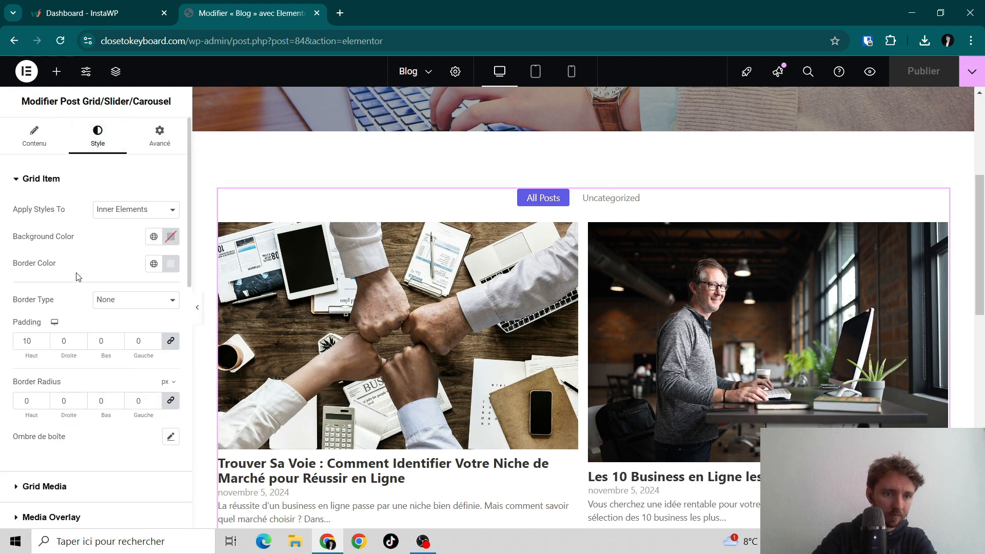
scroll(77, 276, "down", 2)
scroll(77, 276, "down", 5)
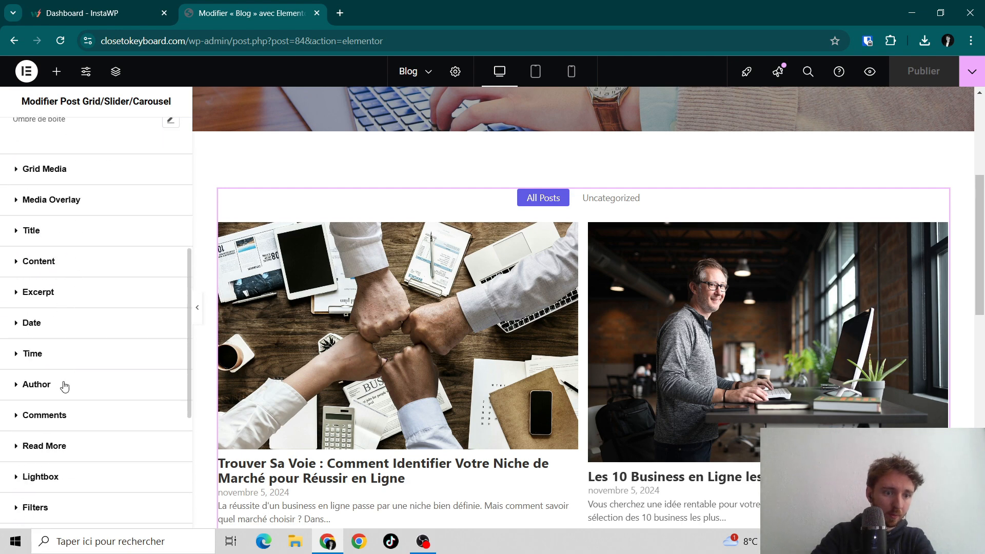
scroll(64, 387, "down", 2)
left_click(58, 433)
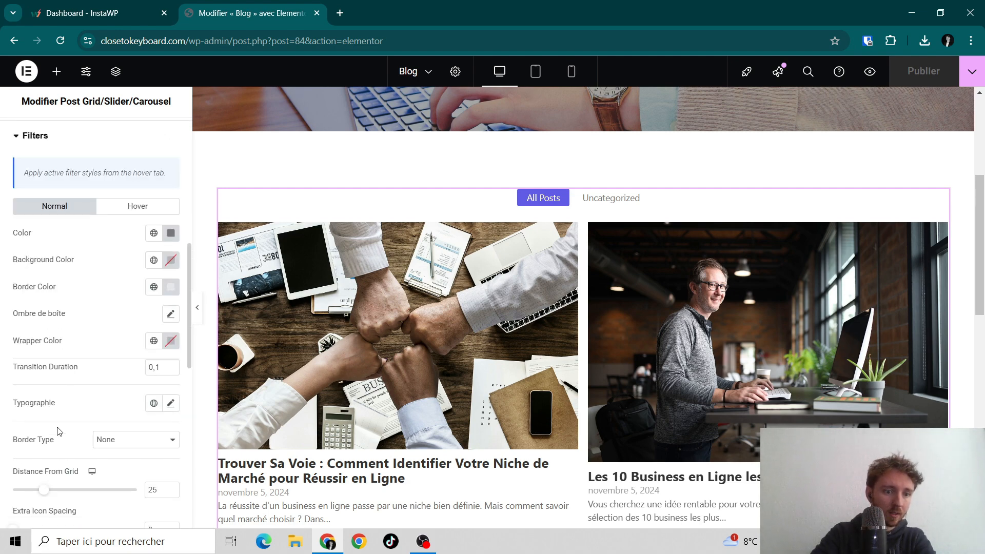
left_click(136, 206)
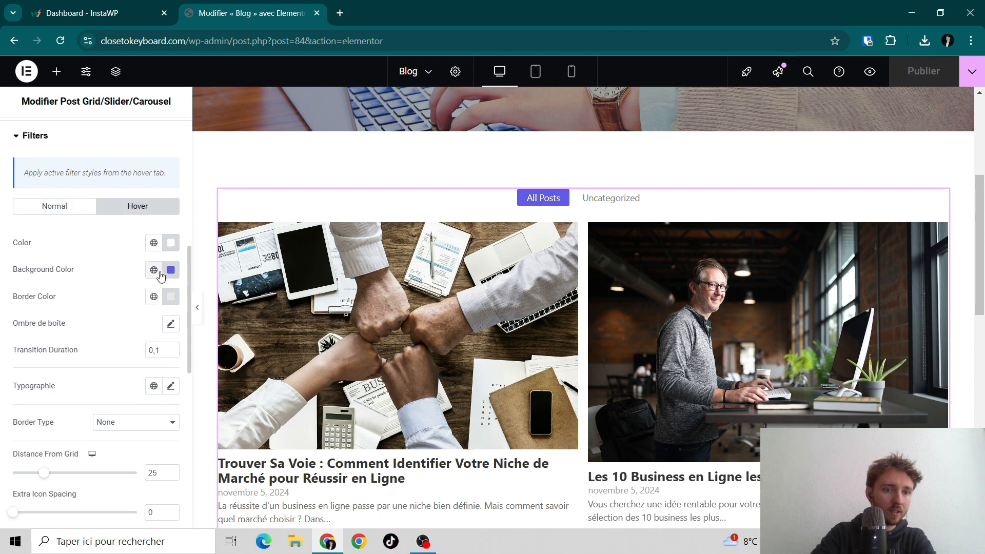
left_click(170, 272)
left_click(94, 406)
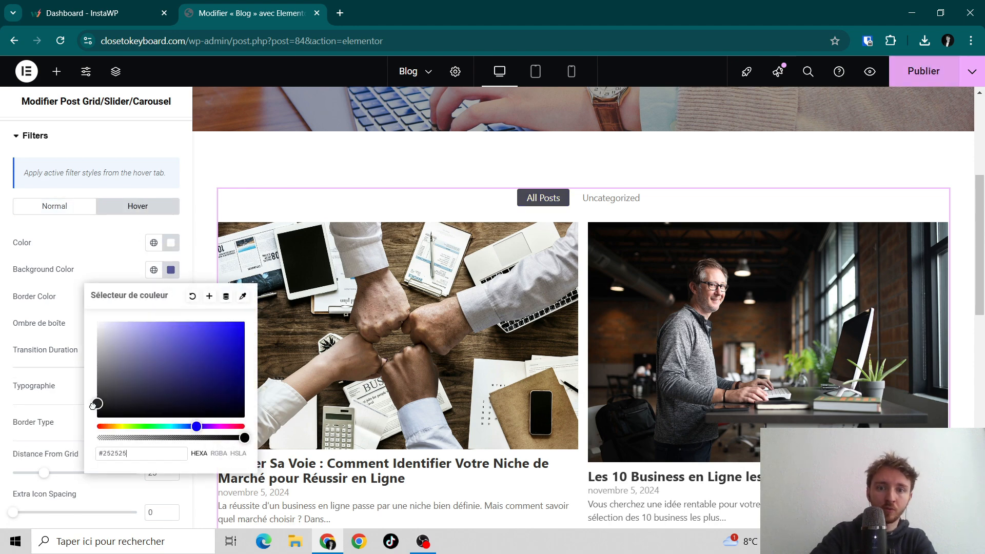
left_click(123, 250)
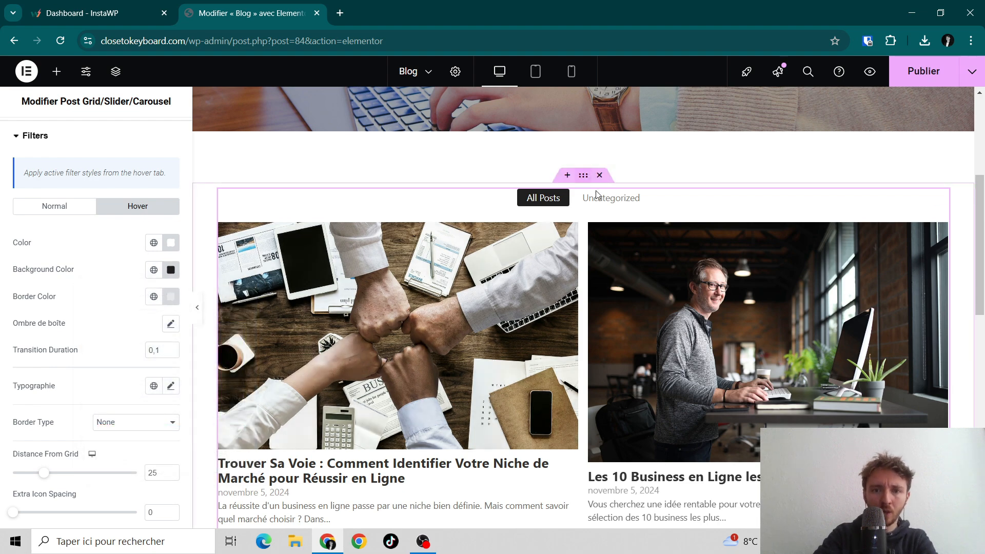
Test the Uncategorized and All Posts filters above the grid, and publish the updated page.
left_click(590, 203)
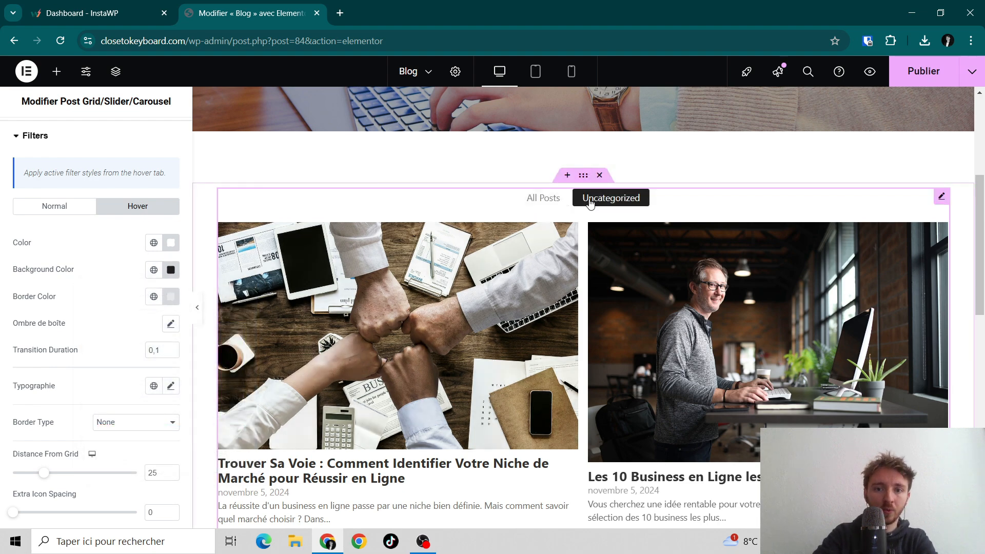
left_click(548, 206)
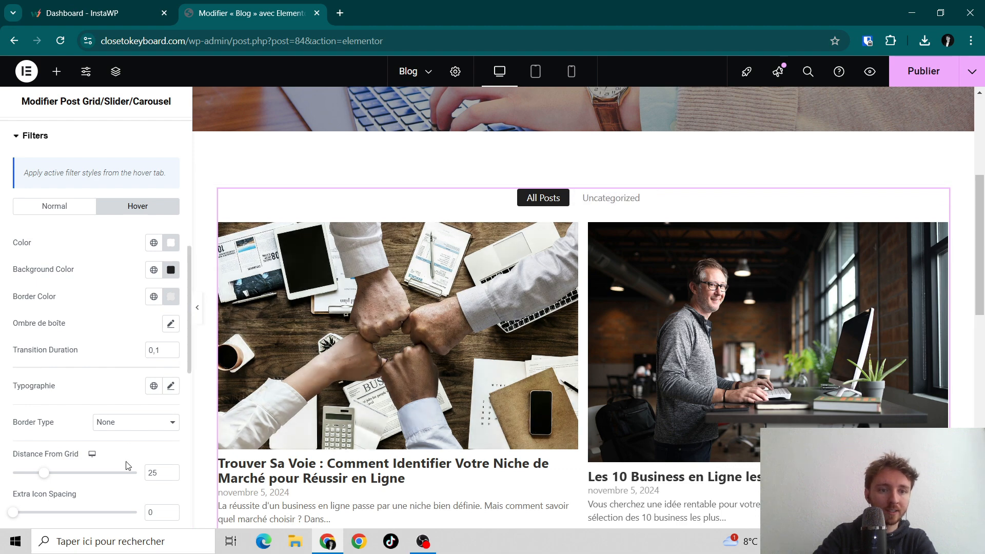
left_click(932, 74)
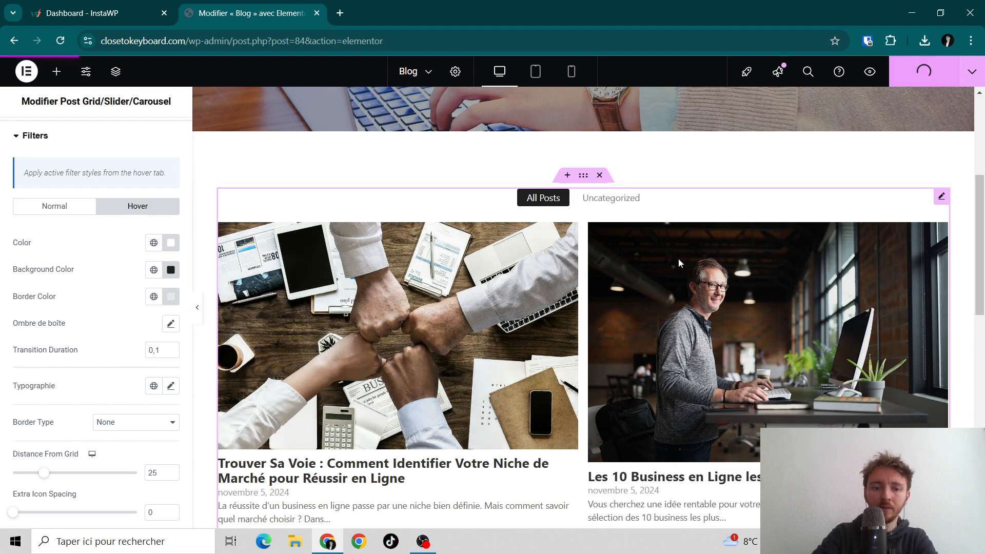
Set the normal text color of the post grid's Read More links to white, #FFFFFF.
scroll(214, 286, "down", 5)
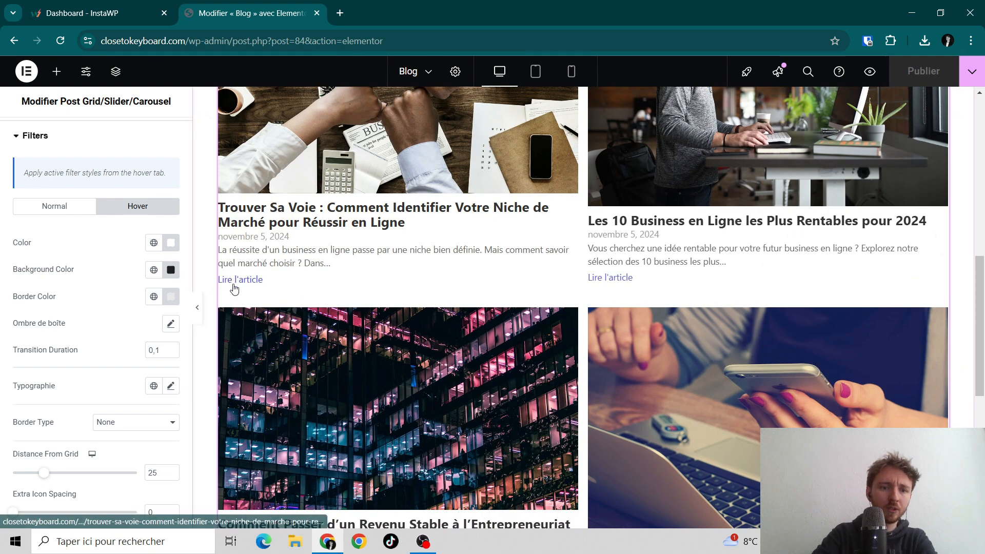
scroll(97, 304, "up", 2)
left_click(34, 254)
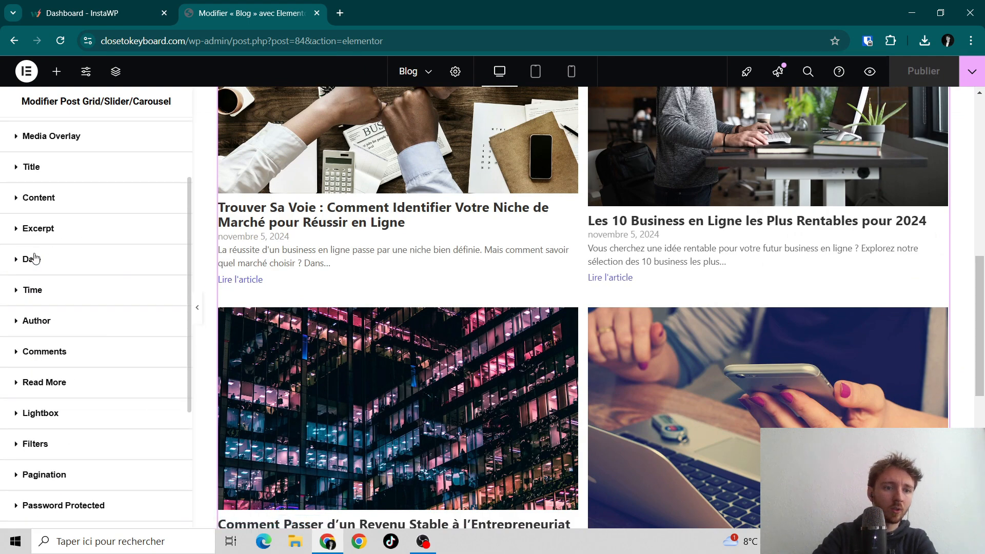
left_click(44, 382)
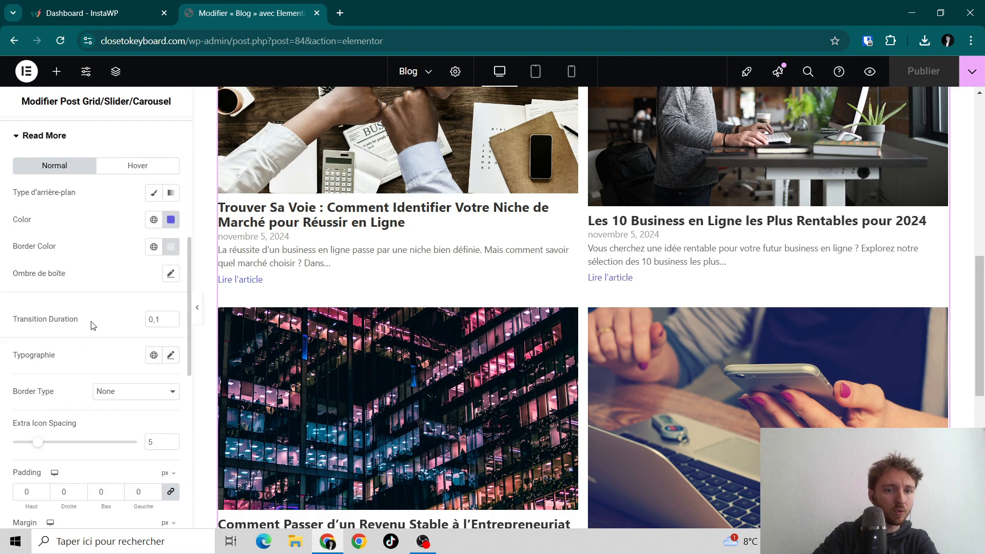
left_click(171, 219)
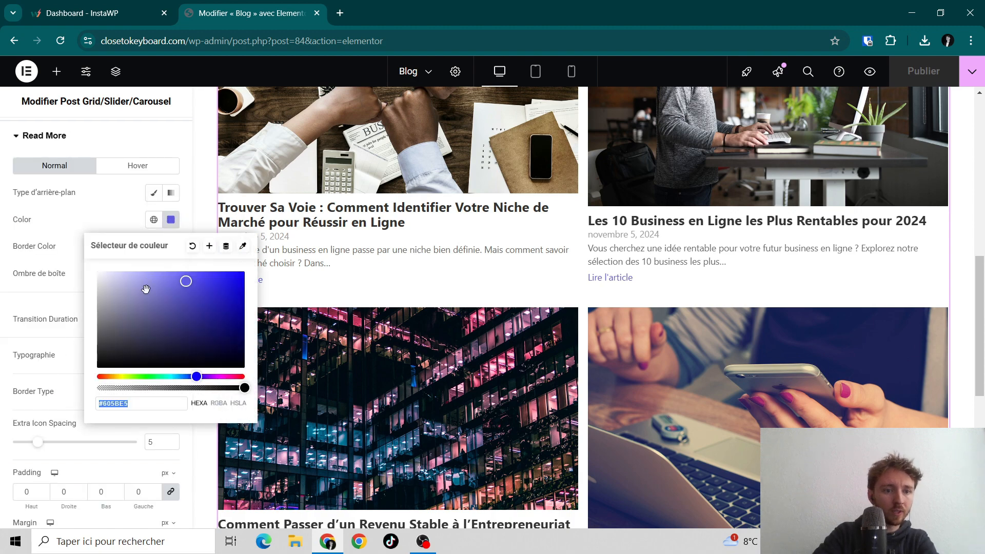
left_click_drag(144, 290, 87, 268)
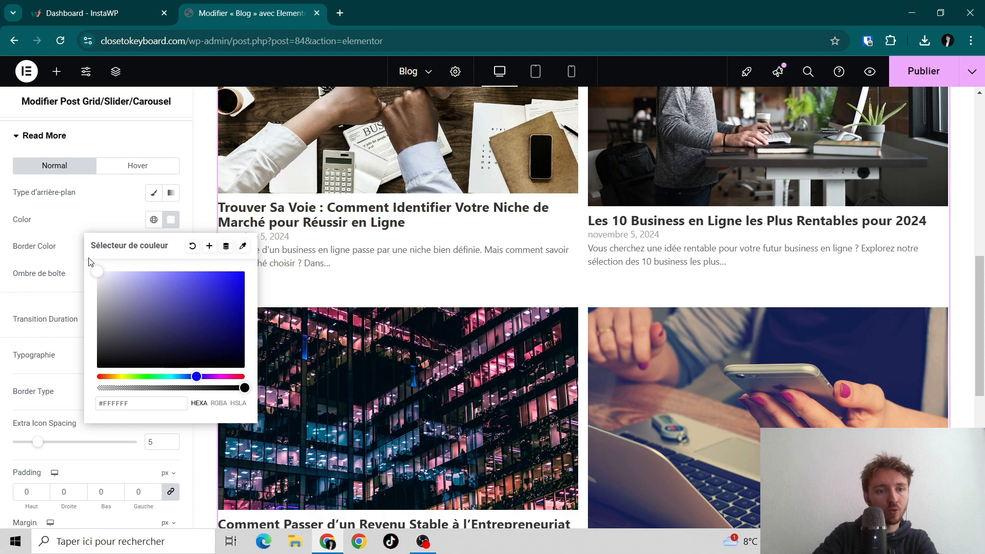
left_click(122, 223)
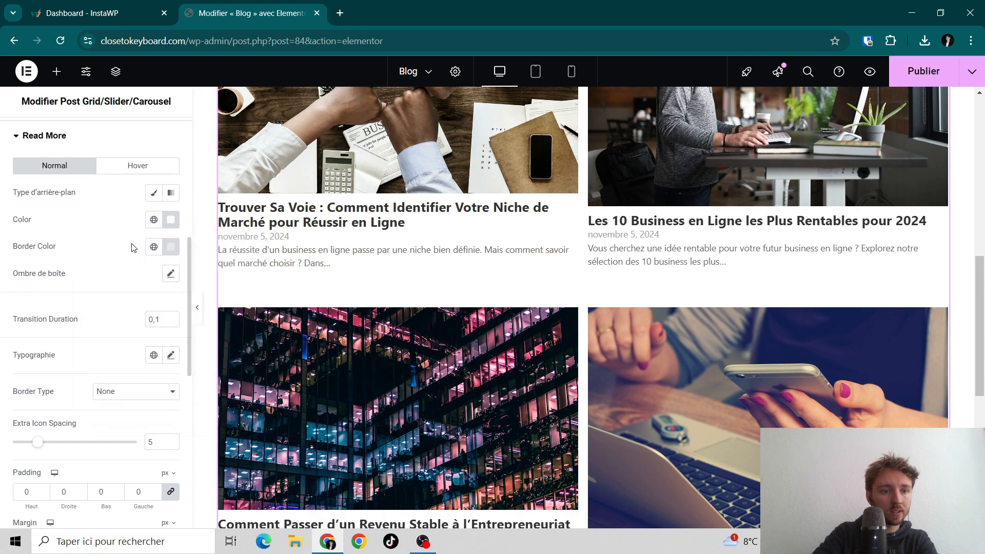
Give the Read More links a classic solid background in bright blue, #000CFF.
left_click(155, 192)
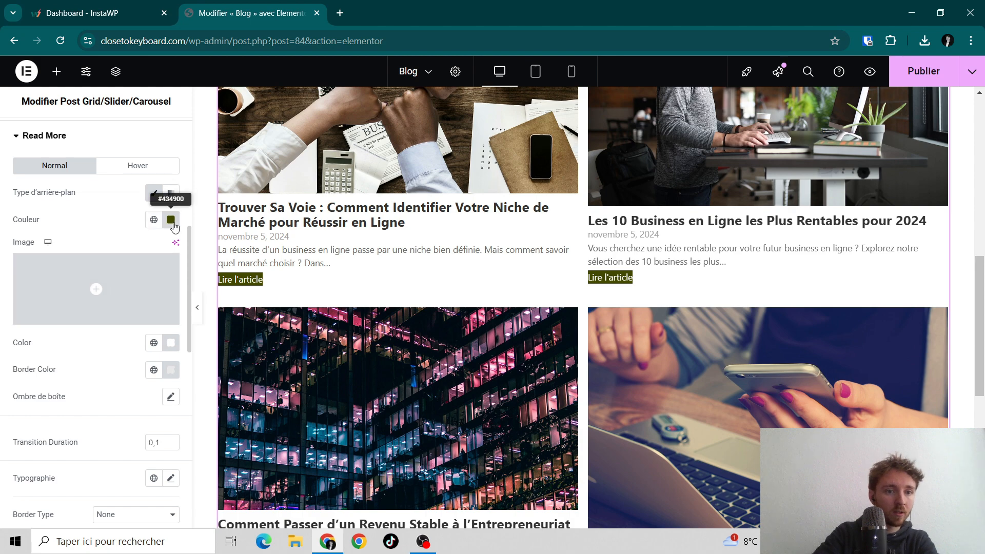
left_click(172, 223)
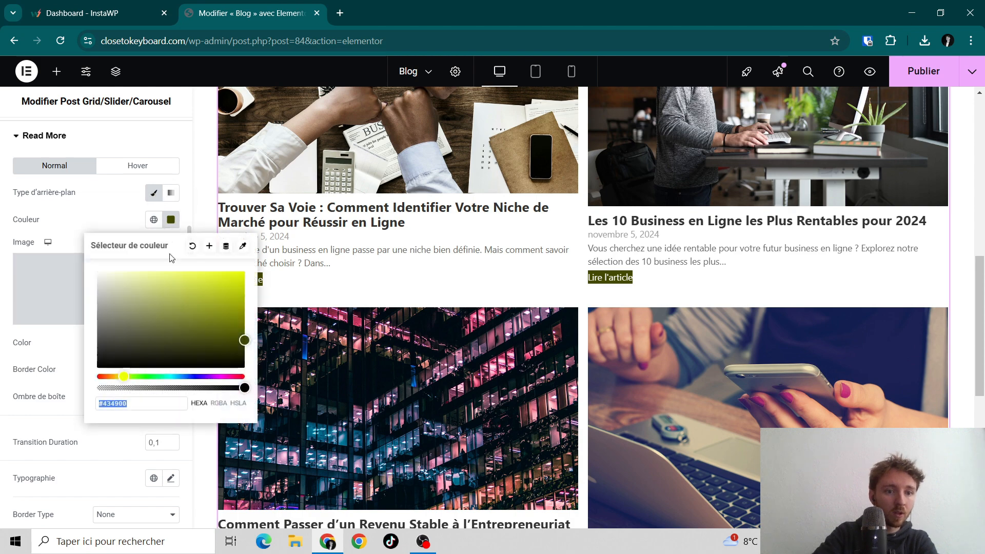
left_click(192, 377)
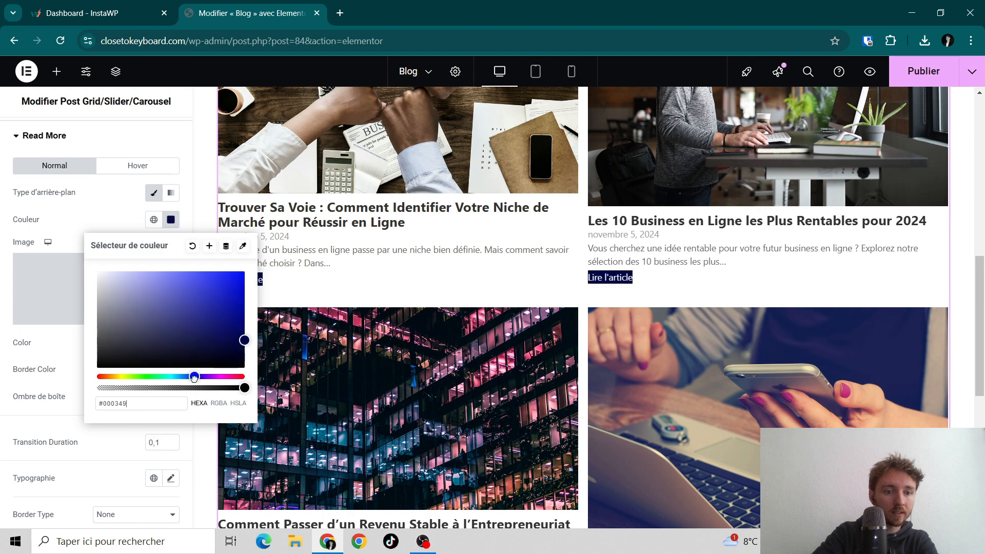
left_click_drag(210, 297, 276, 273)
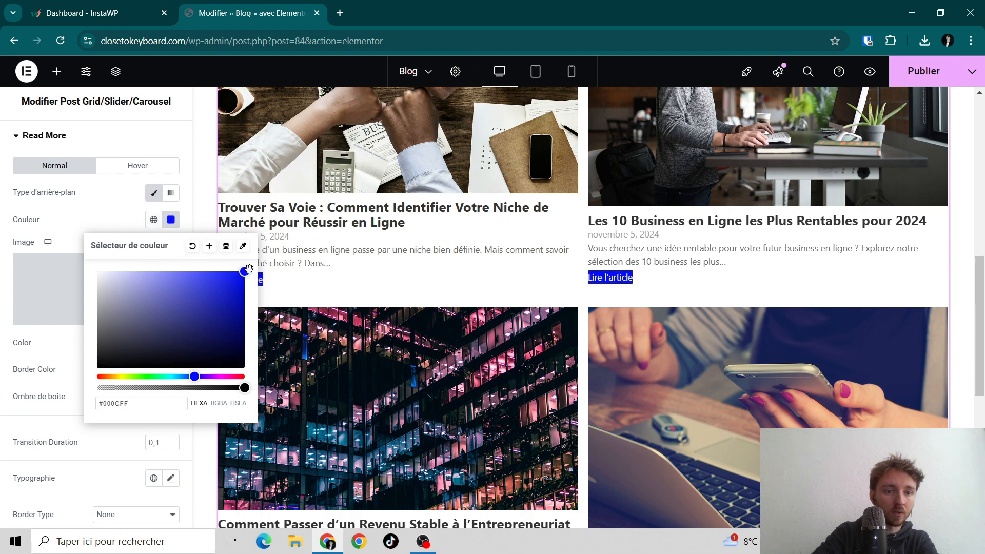
left_click(112, 206)
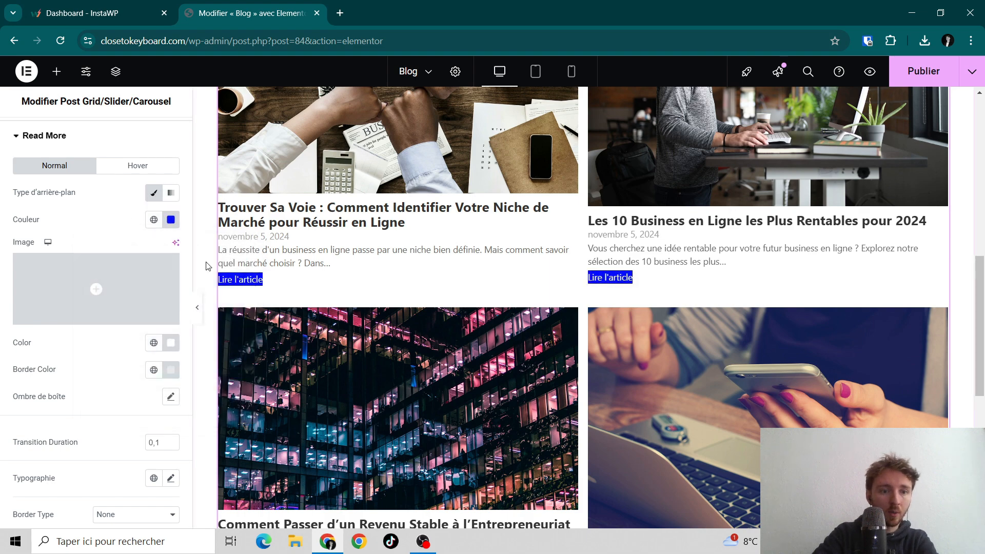
scroll(80, 319, "down", 2)
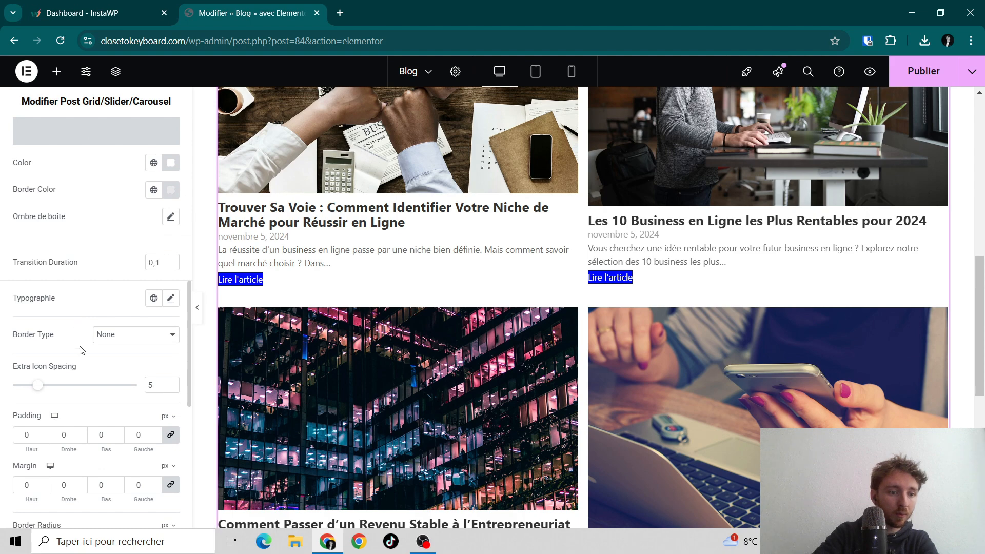
Unlink the Read More button padding and set it to 10 px above and below and 20 px on each side.
scroll(81, 351, "down", 2)
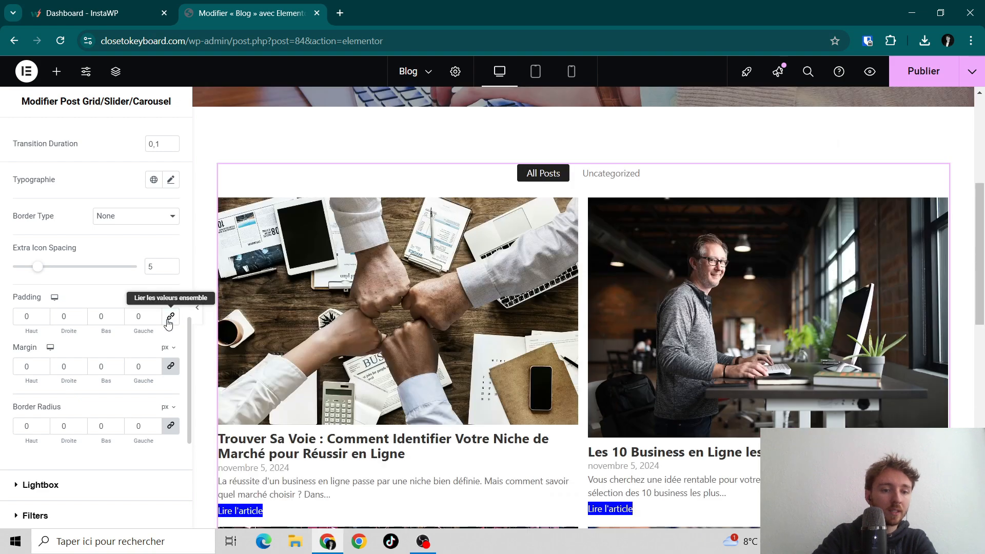
scroll(304, 277, "down", 2)
scroll(303, 277, "down", 1)
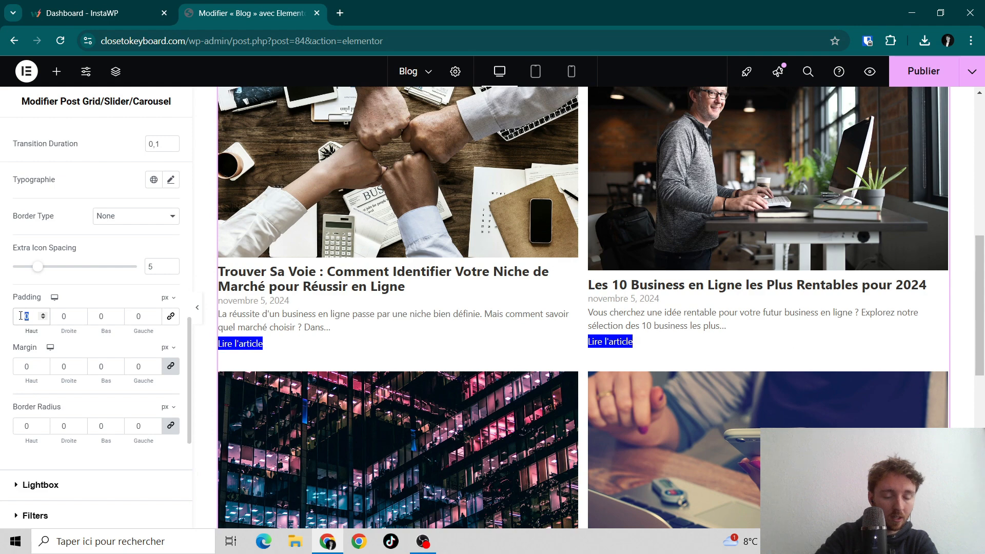
type("10")
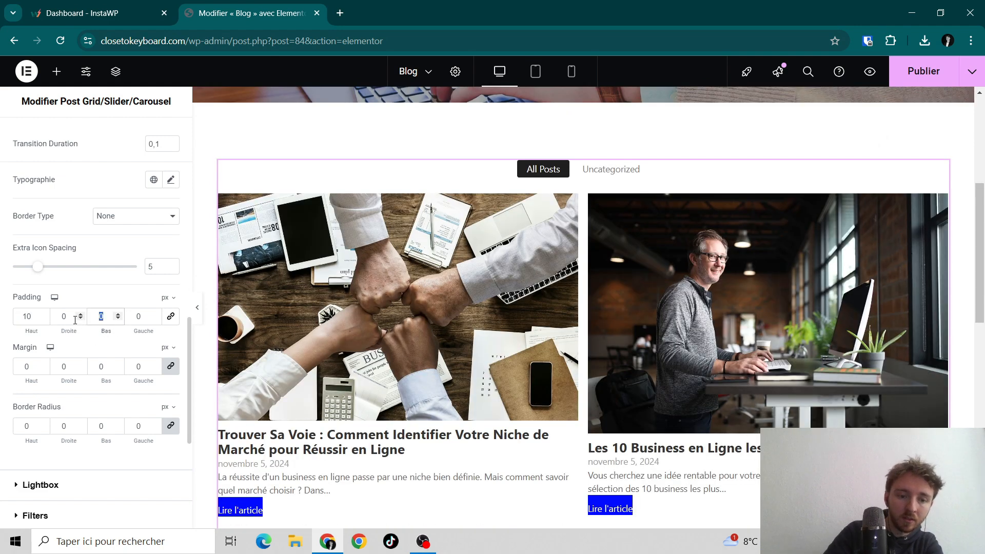
type("10")
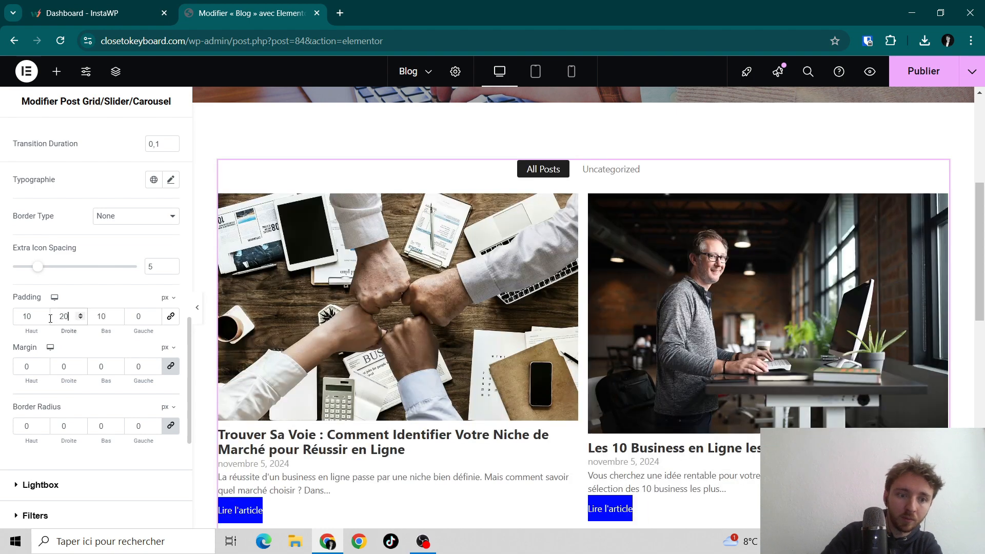
left_click(127, 316)
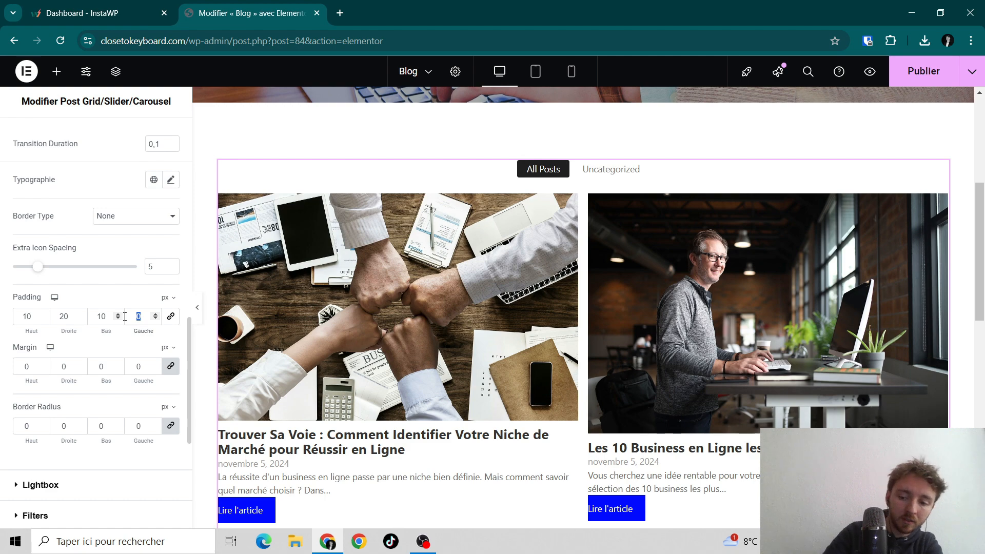
type("20")
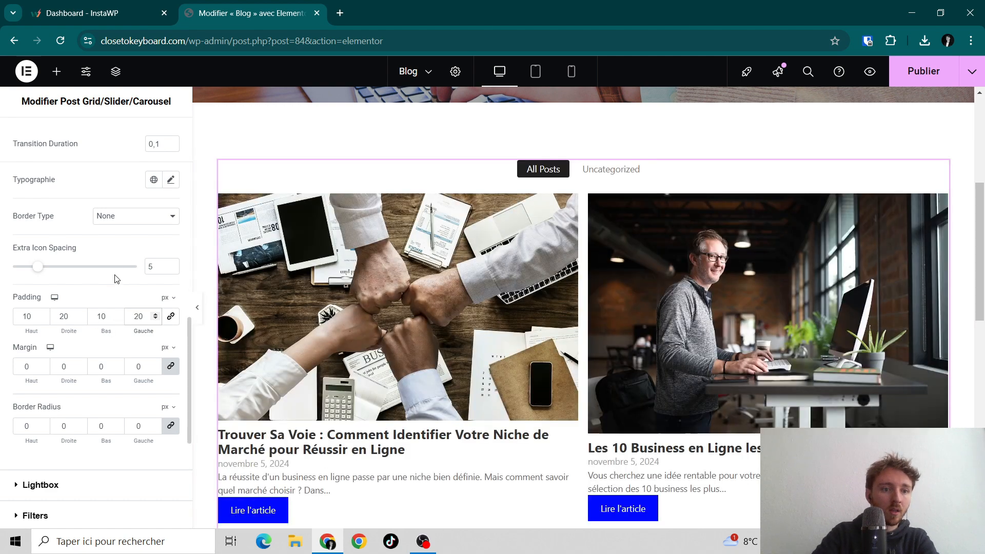
Set the Read More button's border radius to 5 px on all corners and its font family to Poppins.
scroll(116, 277, "down", 2)
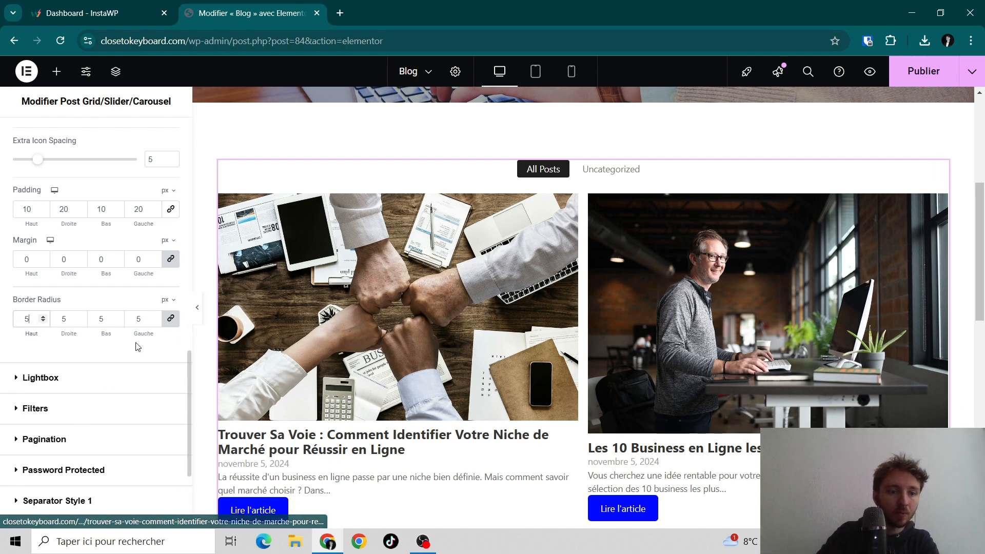
scroll(117, 285, "up", 2)
scroll(117, 285, "up", 1)
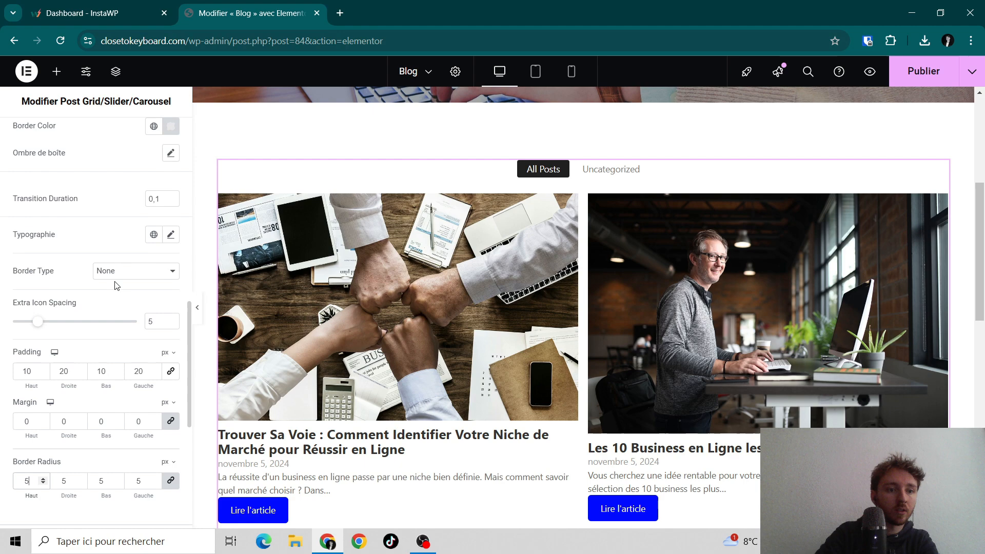
left_click(172, 236)
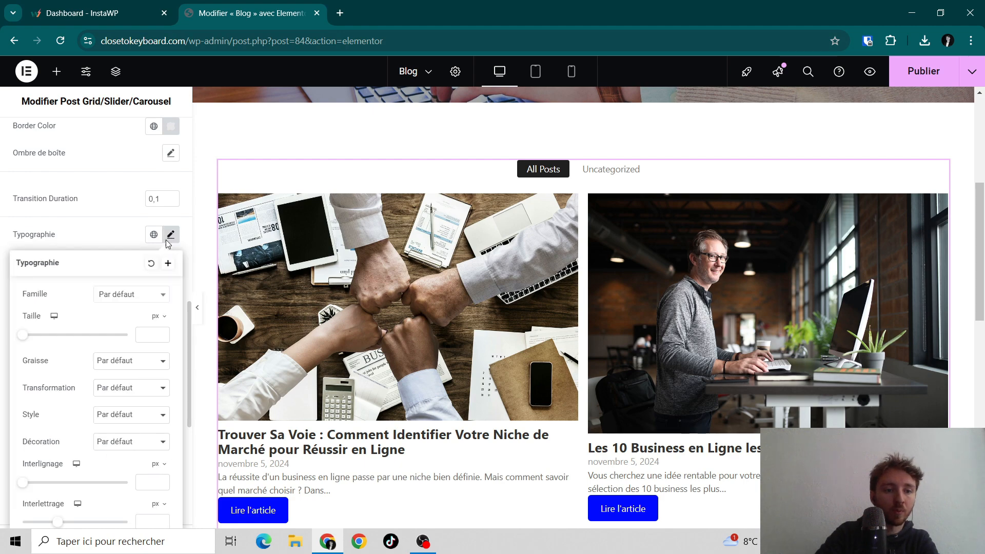
left_click(148, 298)
type("popp")
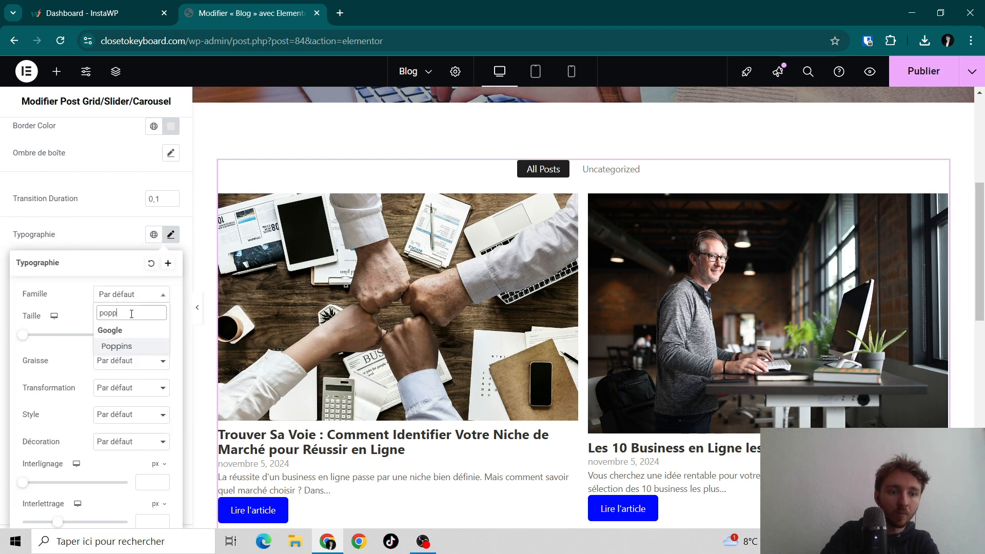
left_click(132, 347)
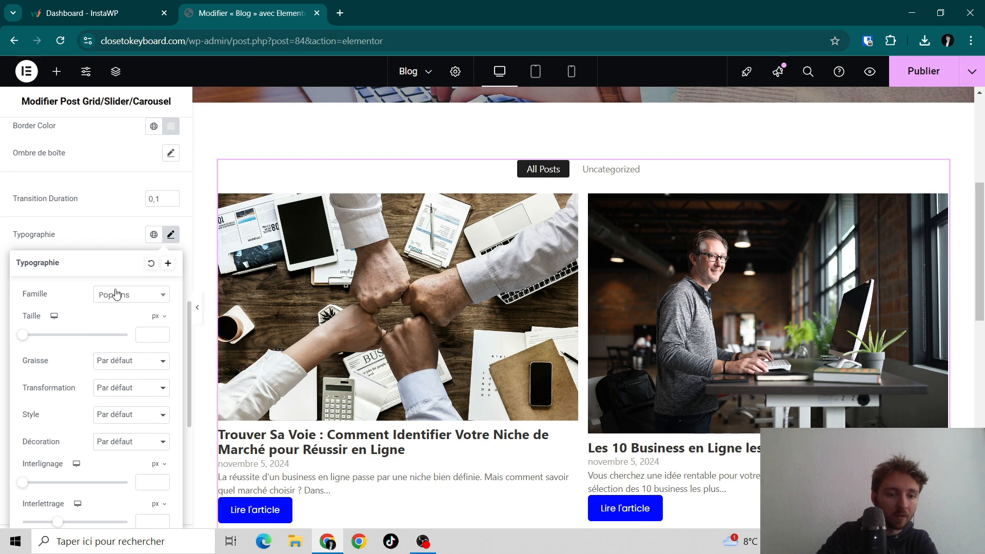
left_click(124, 251)
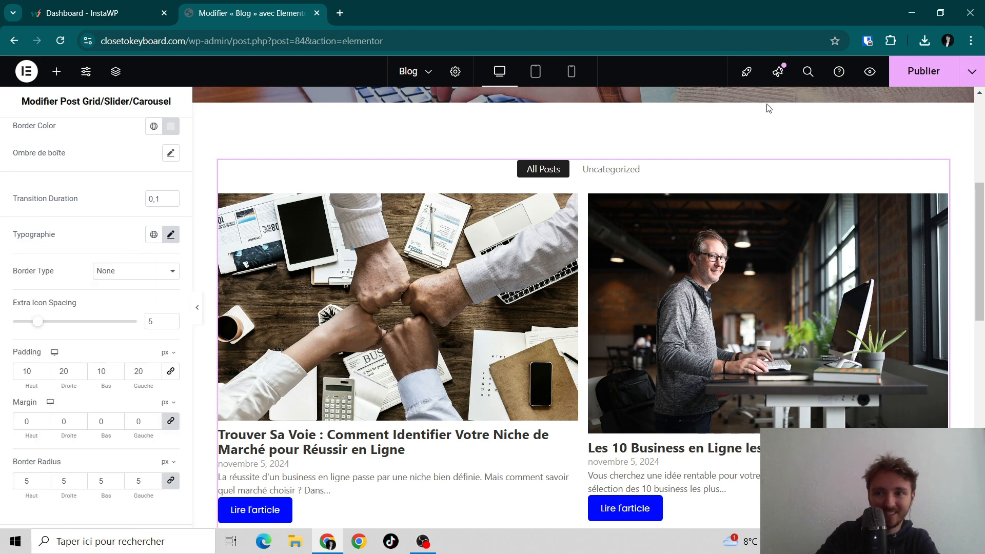
Set the Read More button's margin to 5 px on all sides and publish the updated page.
scroll(728, 229, "down", 3)
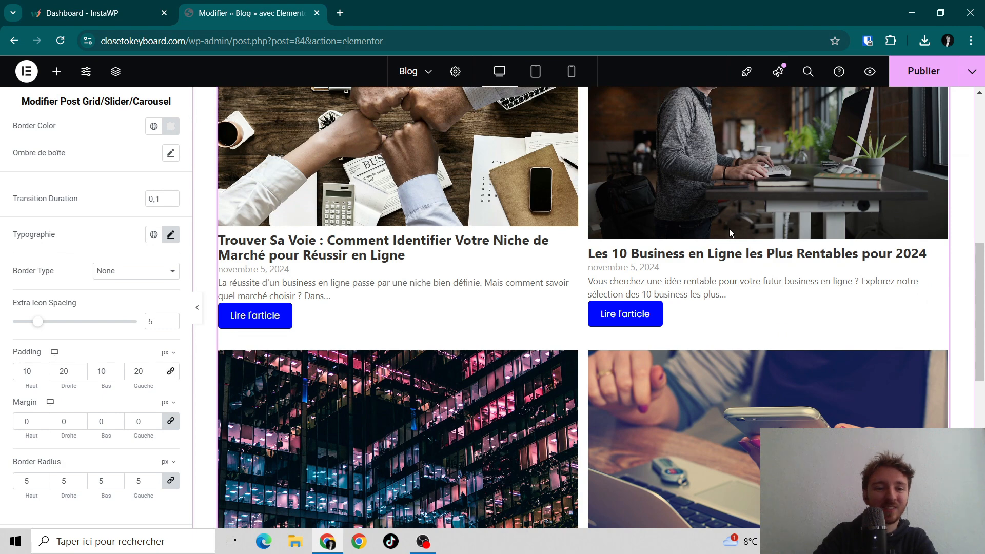
scroll(729, 229, "up", 1)
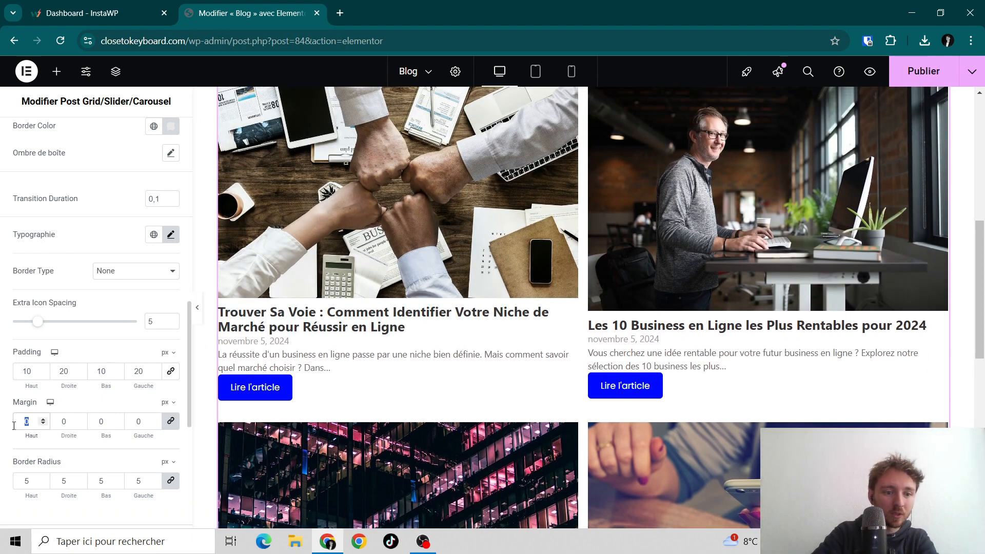
type("5")
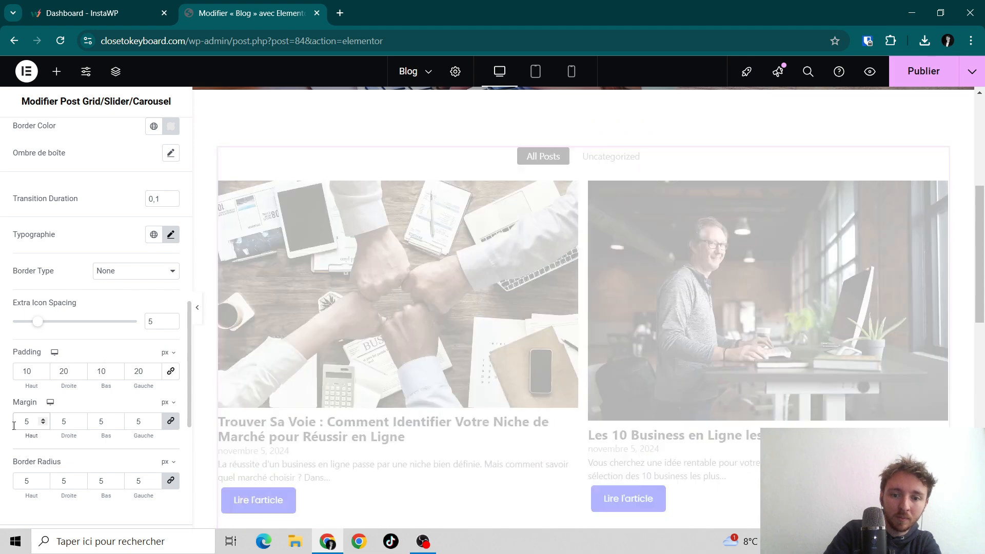
scroll(365, 446, "down", 1)
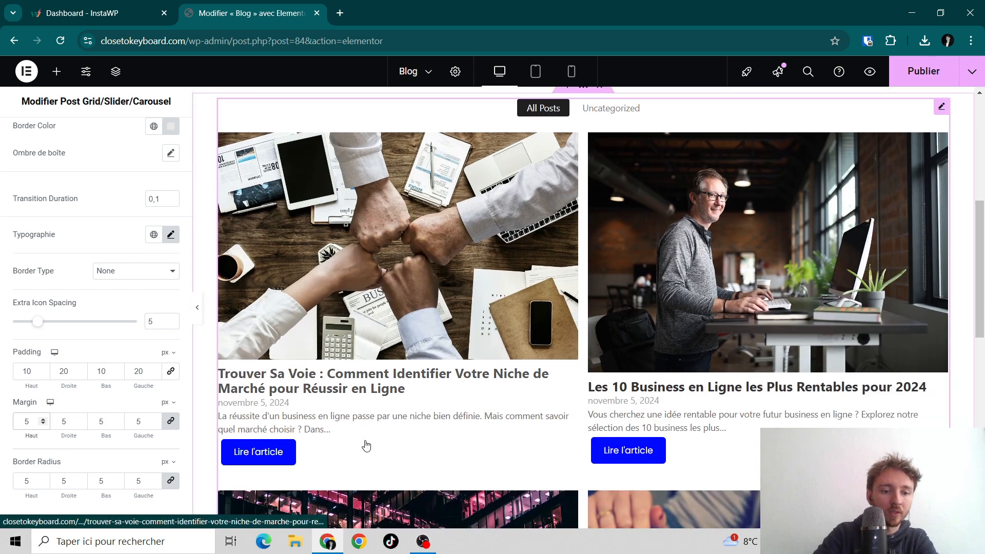
left_click(923, 71)
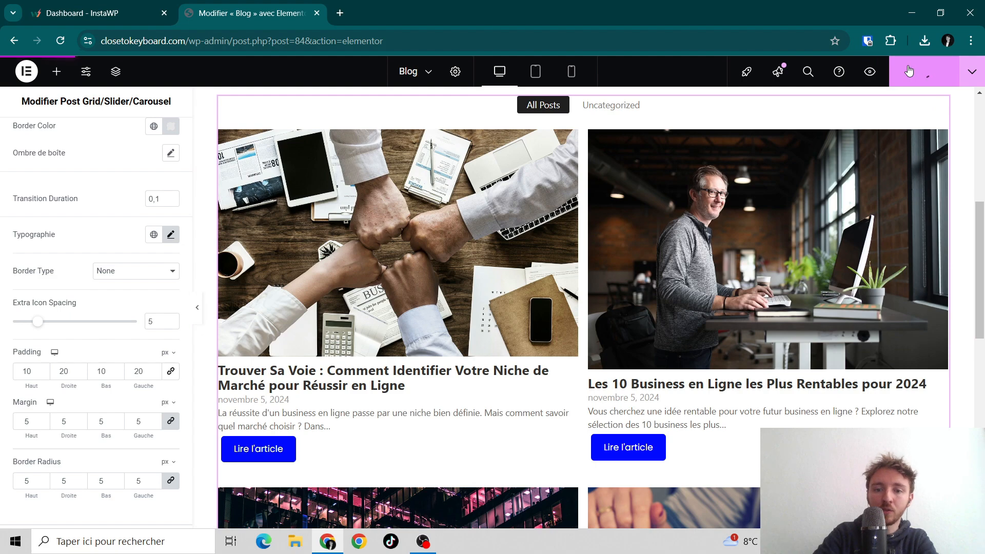
Review the Blog page's banner, category filters and post cards, hiding the editing panel for a full-width view and restoring it.
left_click(197, 307)
scroll(454, 352, "down", 5)
scroll(453, 347, "up", 10)
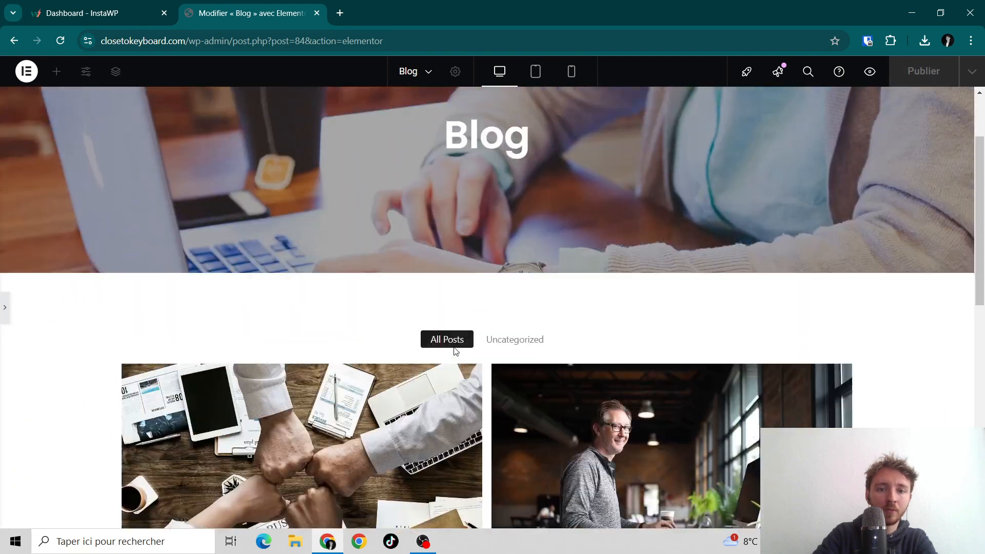
scroll(453, 347, "down", 4)
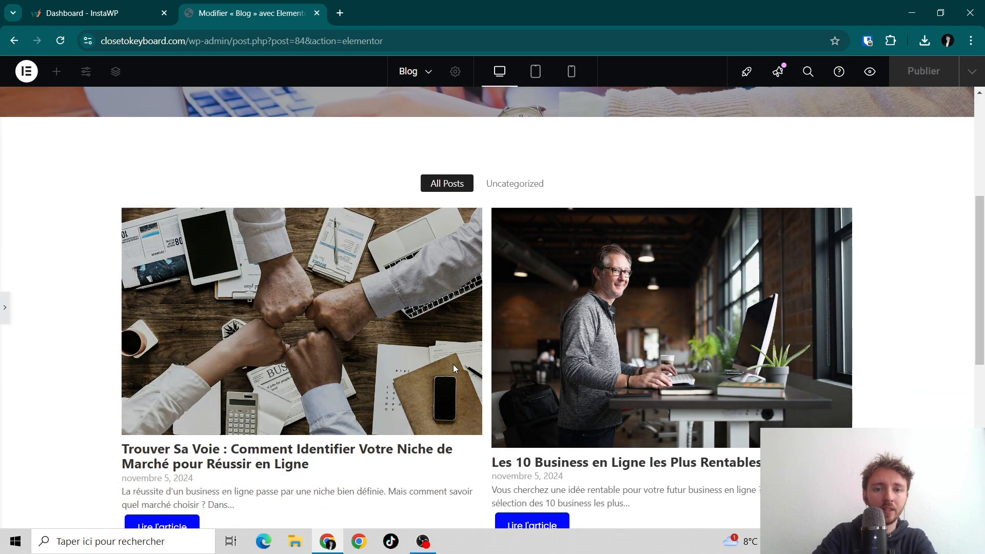
scroll(301, 317, "down", 3)
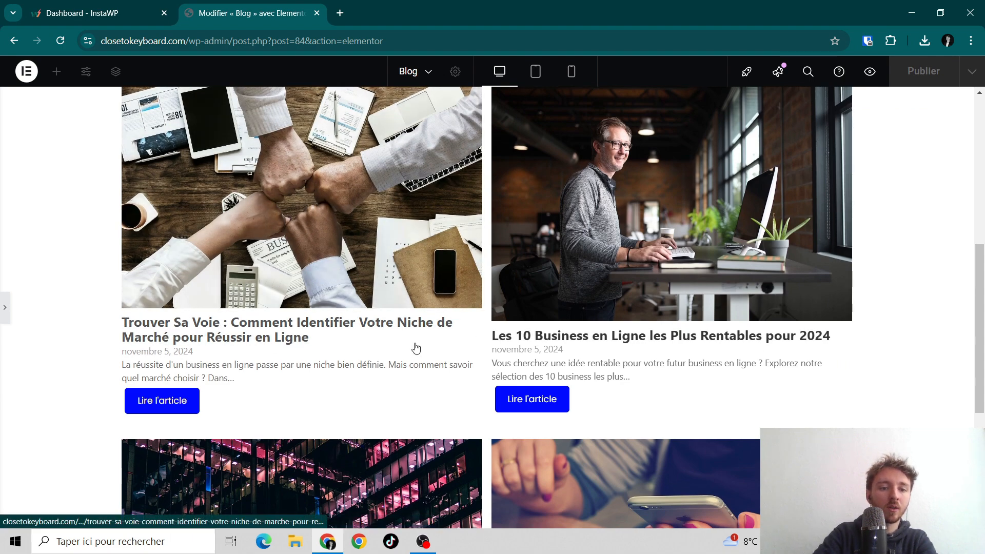
scroll(384, 287, "down", 5)
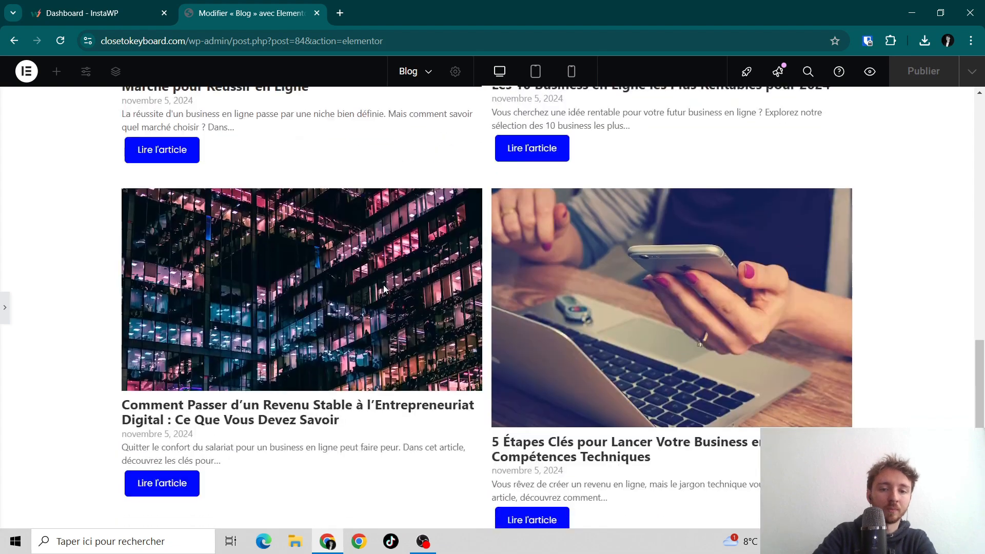
scroll(384, 285, "up", 15)
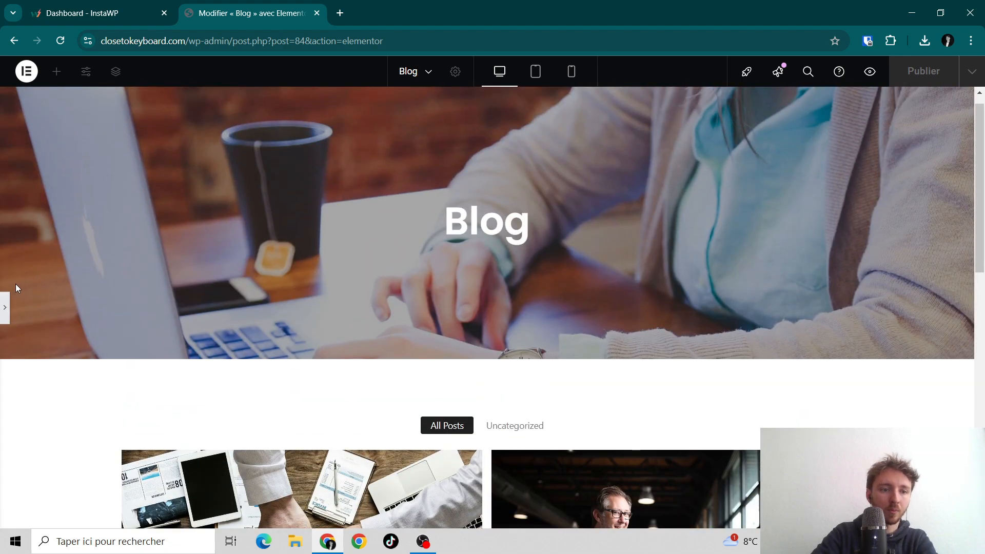
left_click(8, 307)
scroll(395, 278, "down", 3)
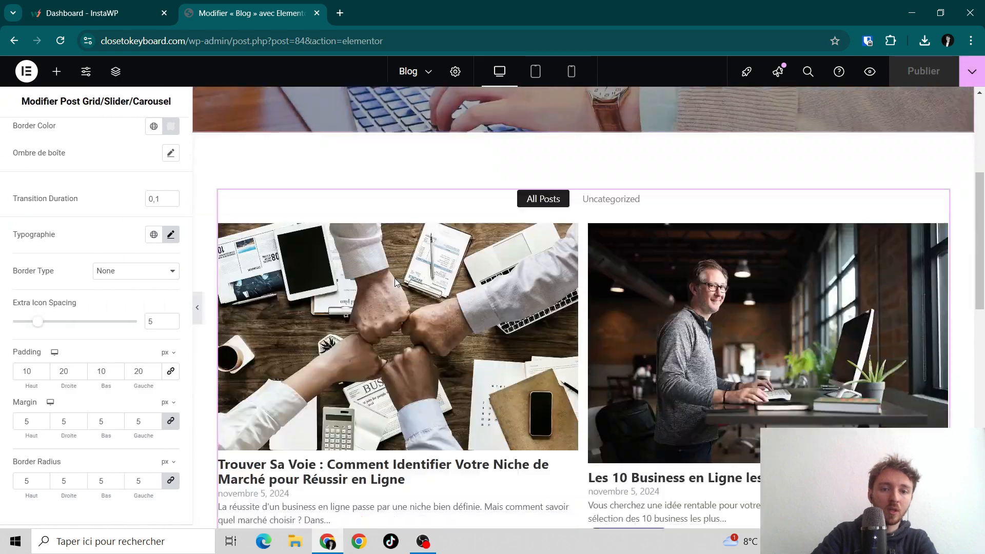
scroll(405, 282, "up", 2)
scroll(395, 279, "down", 3)
scroll(395, 279, "up", 7)
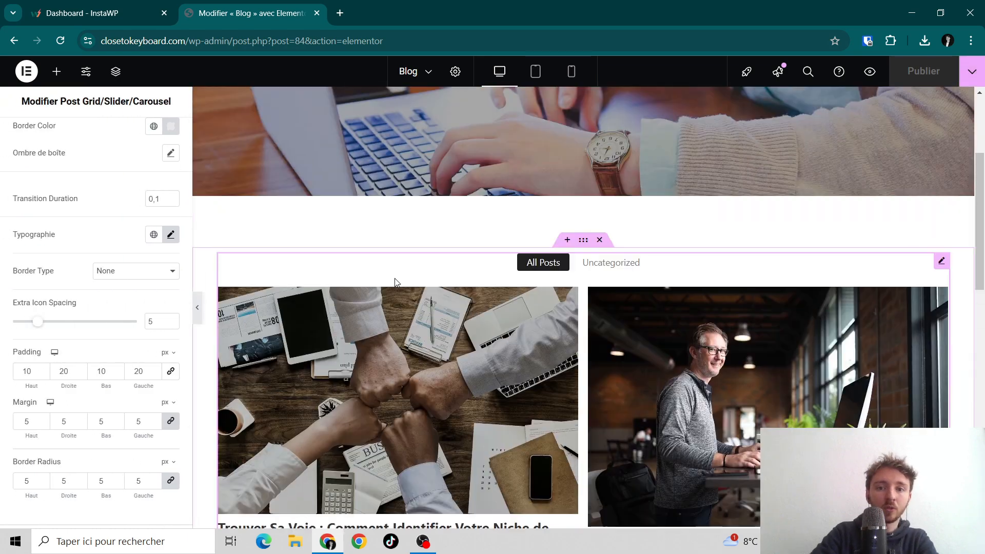
scroll(395, 279, "down", 3)
scroll(396, 282, "down", 5)
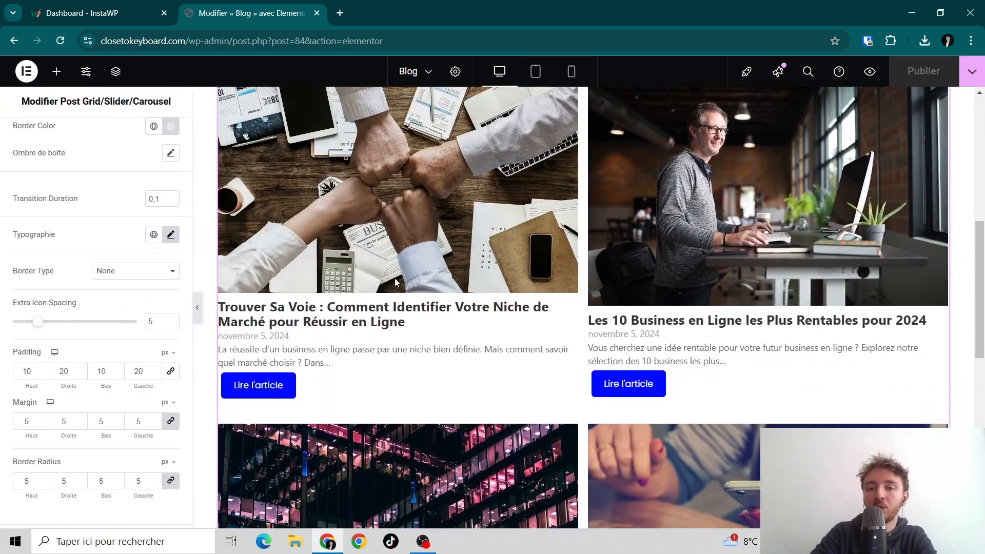
scroll(395, 278, "up", 5)
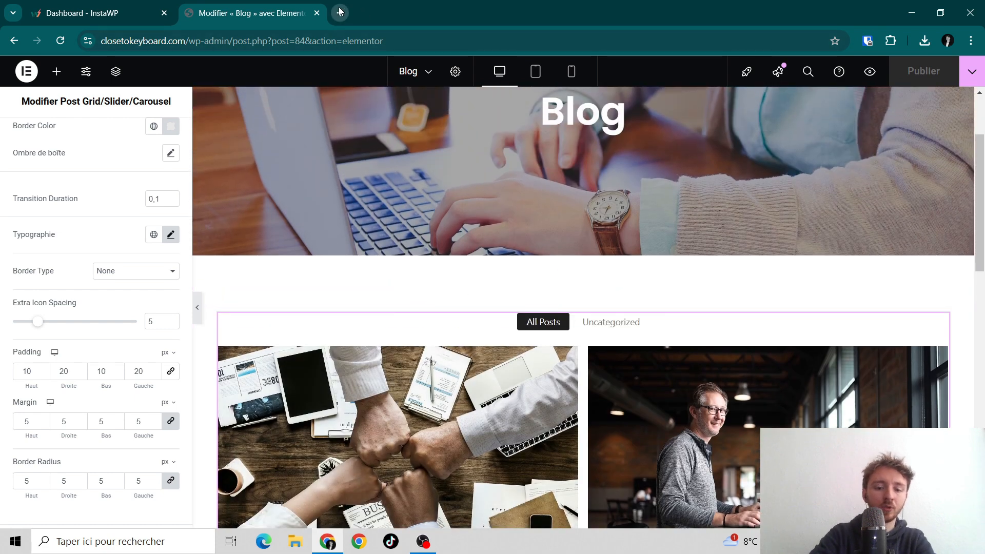
Open the WordPress admin dashboard of closetokeyboard.com in a new browser tab.
left_click(340, 12)
type("closetokeyboard.com")
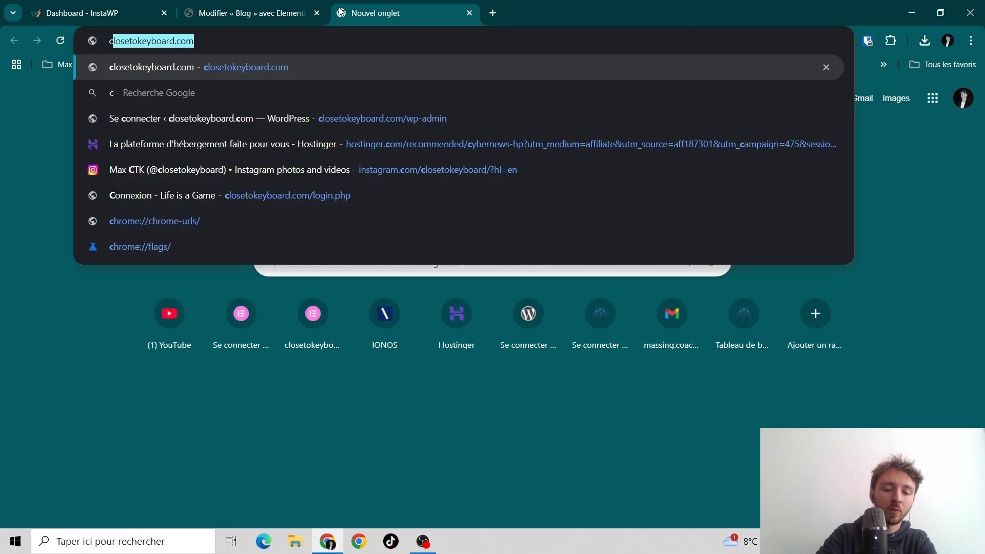
key("Right")
type("/")
key("Return")
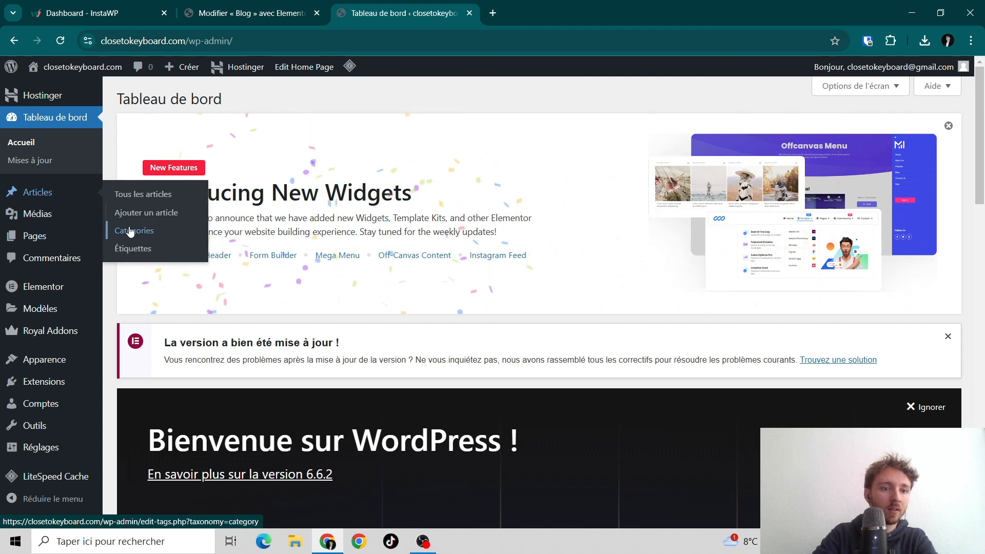
Add two post categories named "Ecommerce" and "Réseaux sociaux", with no parent category.
left_click(134, 229)
scroll(350, 275, "down", 5)
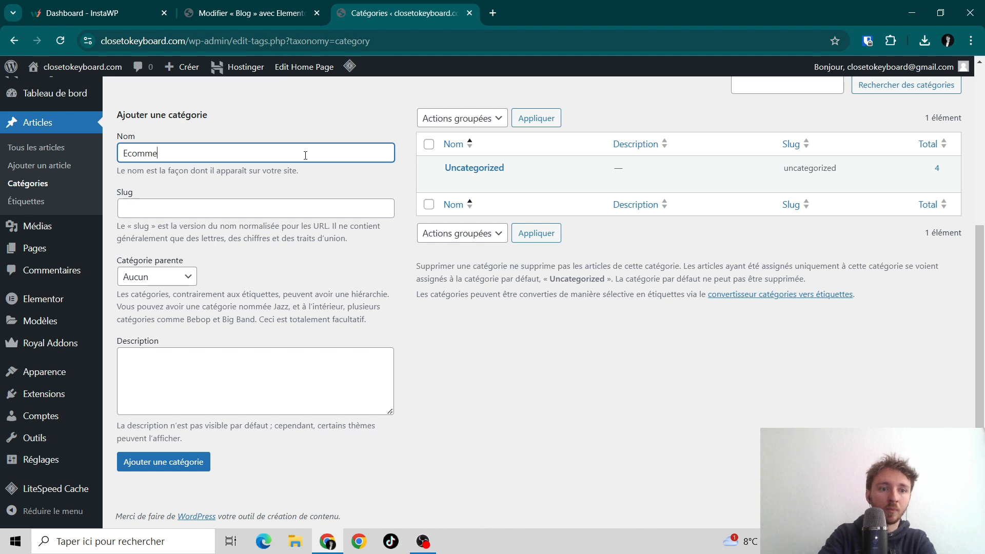
left_click(170, 465)
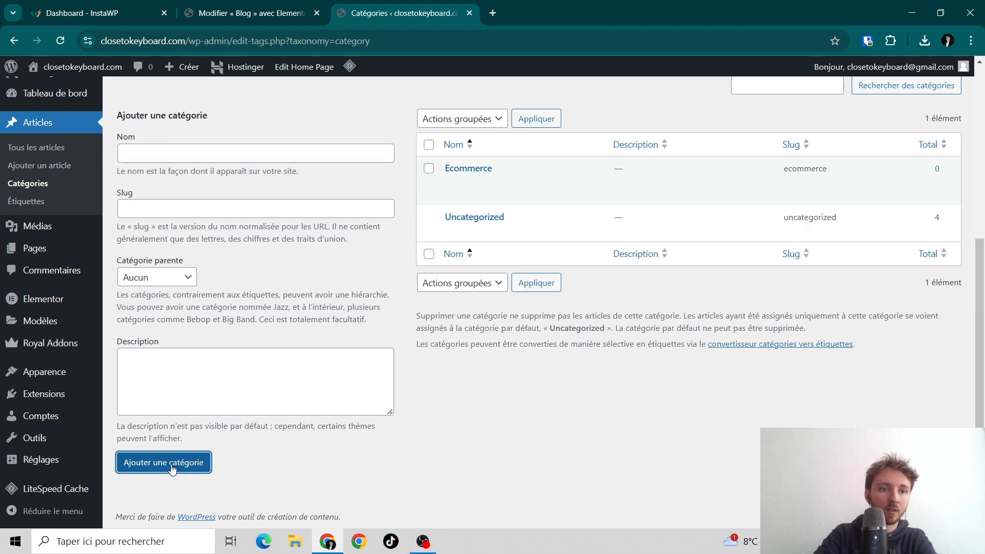
left_click(178, 151)
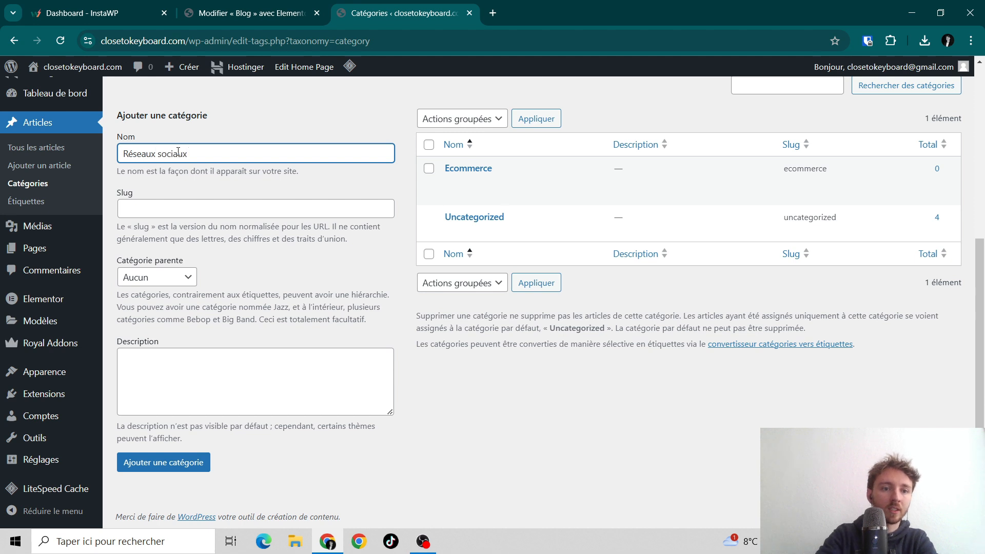
left_click(162, 465)
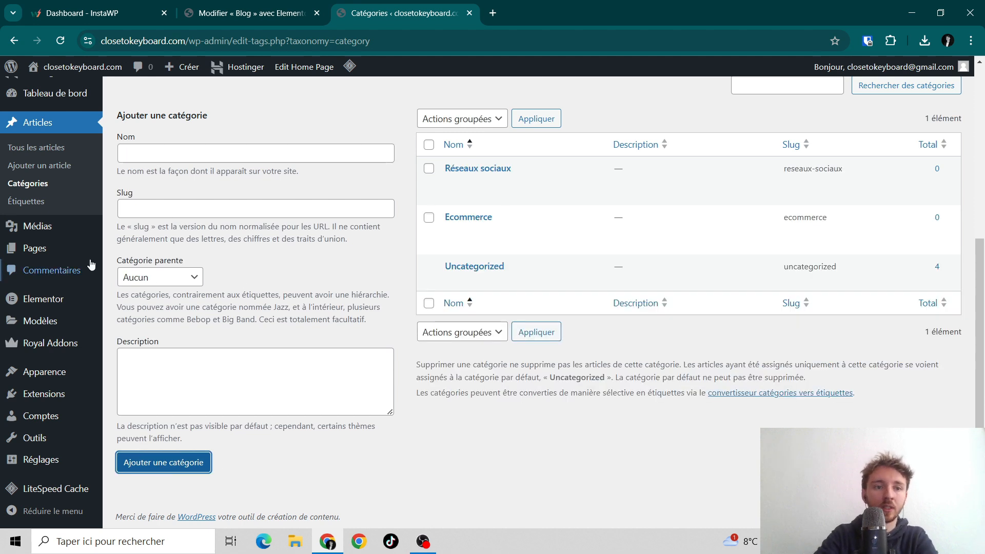
Quick-edit the posts "Trouver Sa Voie" and "Les 10 Business en Ligne les Plus Rentables pour 2024", assigning only the Réseaux sociaux category.
left_click(43, 150)
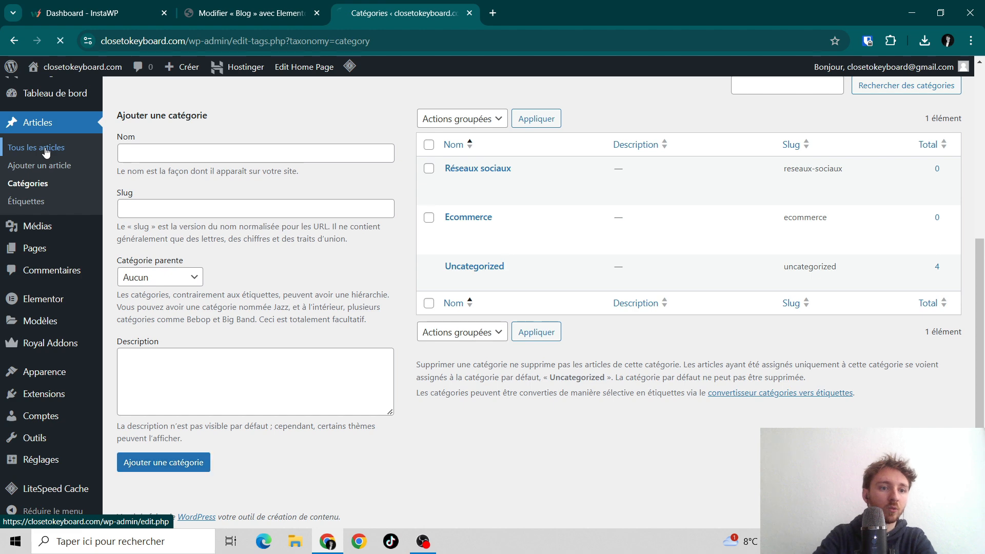
scroll(215, 250, "down", 4)
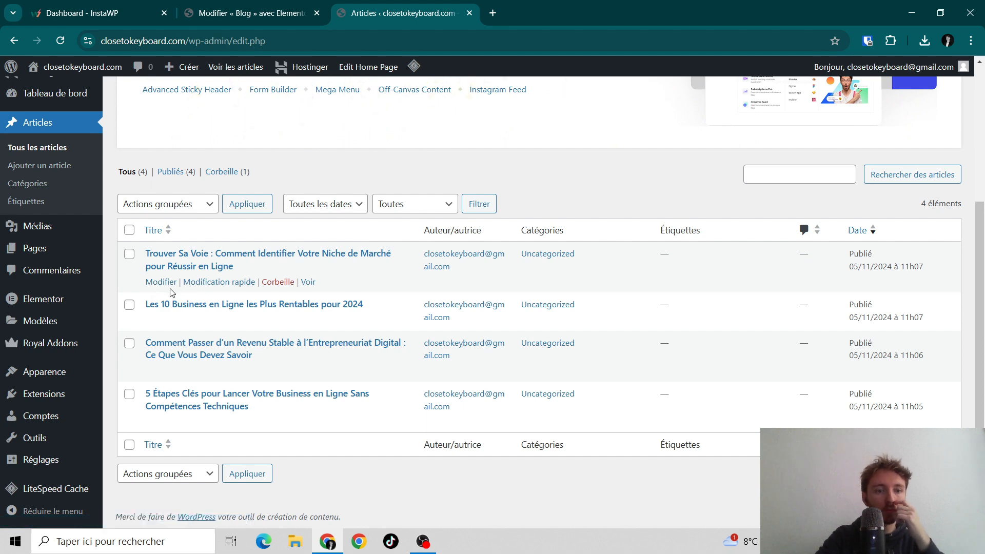
left_click(188, 282)
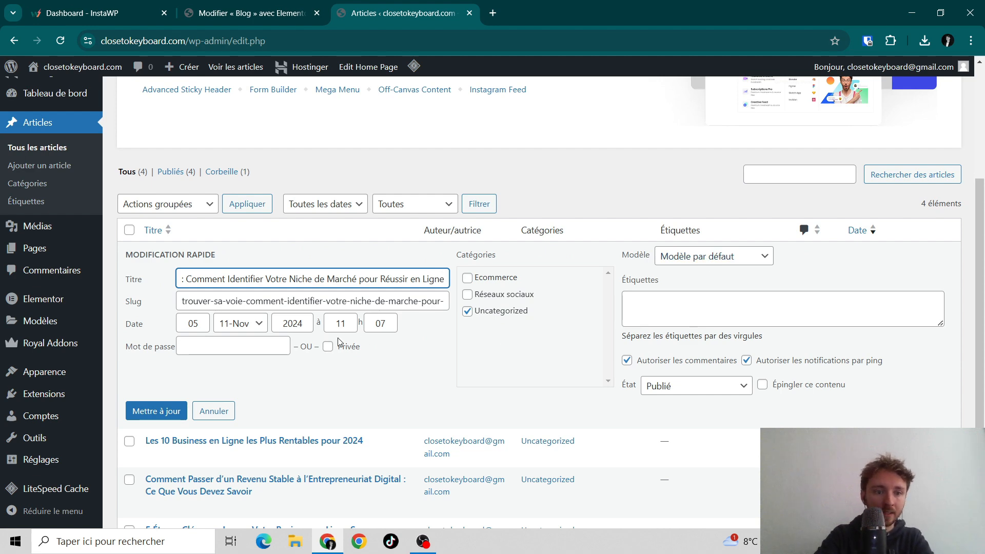
left_click(470, 300)
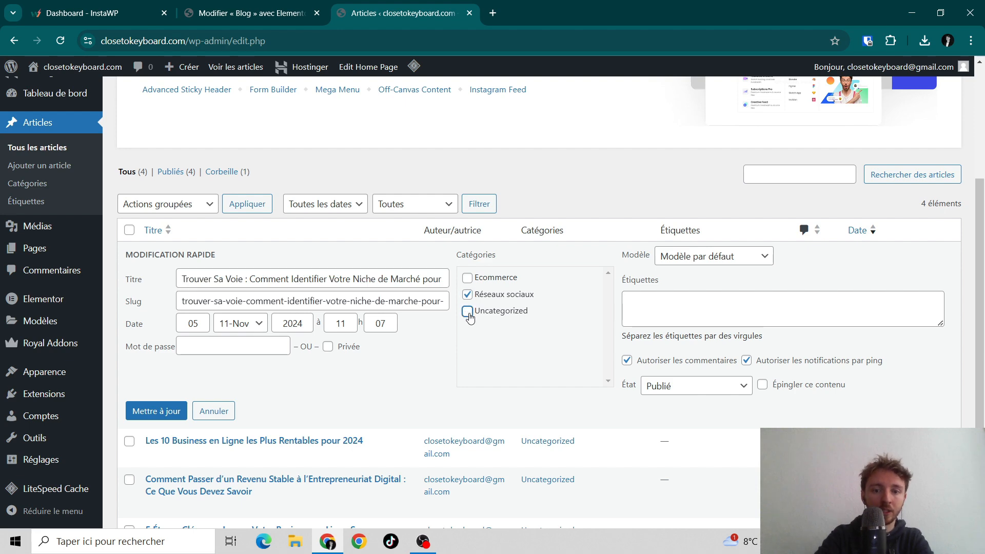
left_click(179, 410)
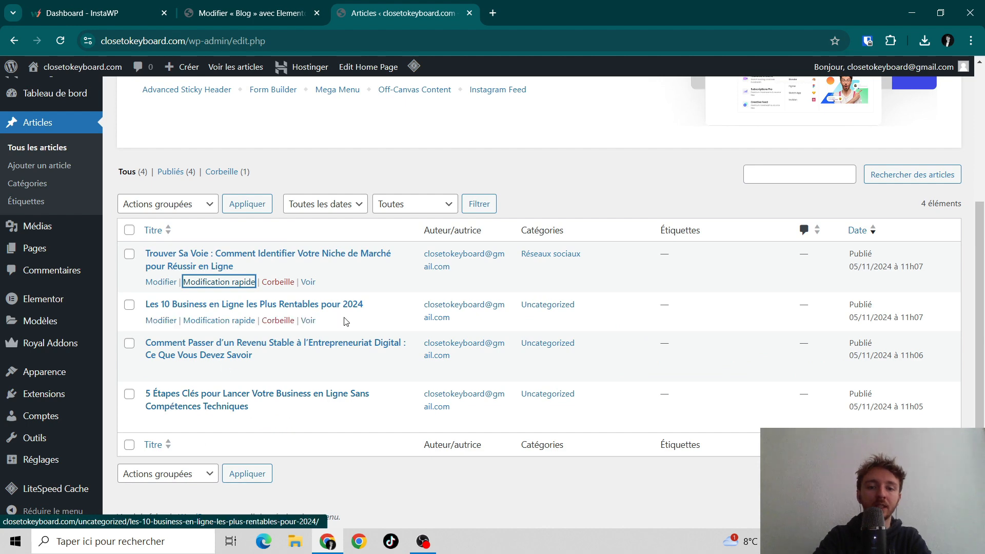
left_click(219, 320)
left_click(468, 345)
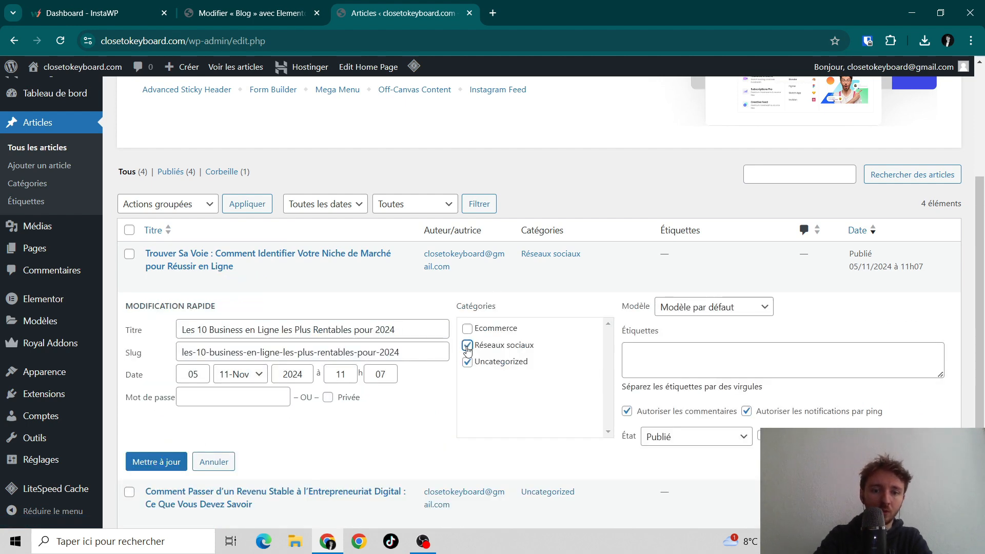
left_click(169, 462)
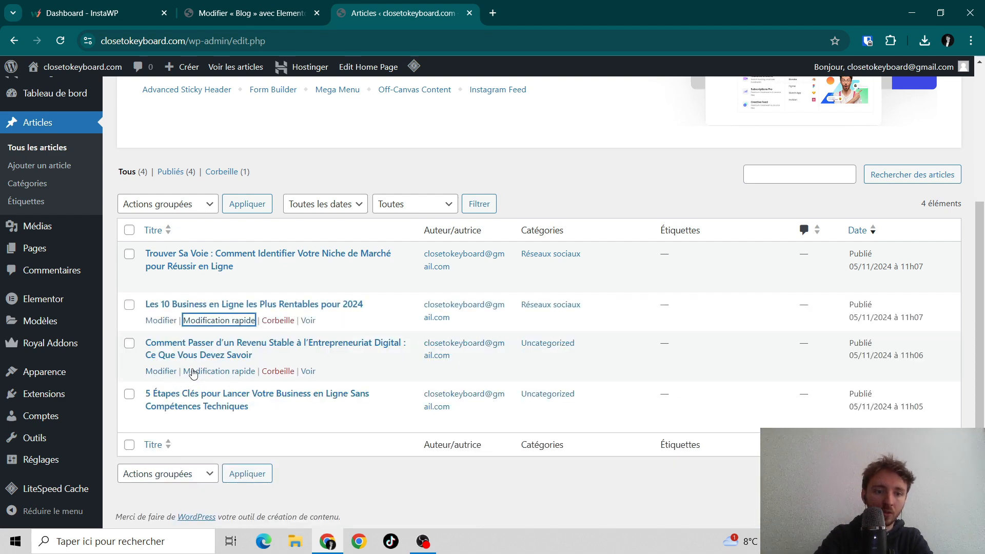
Quick-edit the posts "Comment Passer d'un Revenu Stable" and "5 Étapes Clés pour Lancer Votre Business", assigning only the Ecommerce category.
left_click(194, 372)
left_click(467, 367)
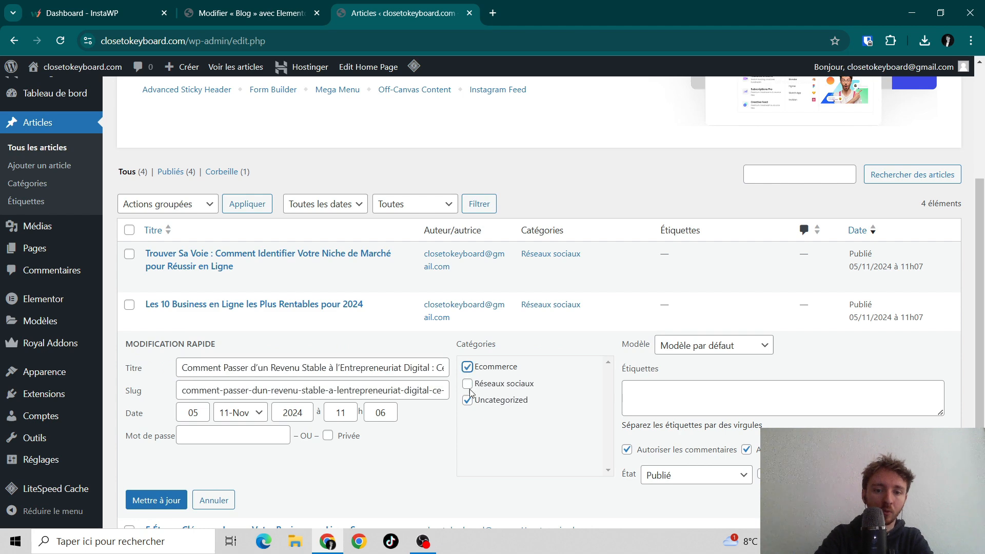
left_click(156, 500)
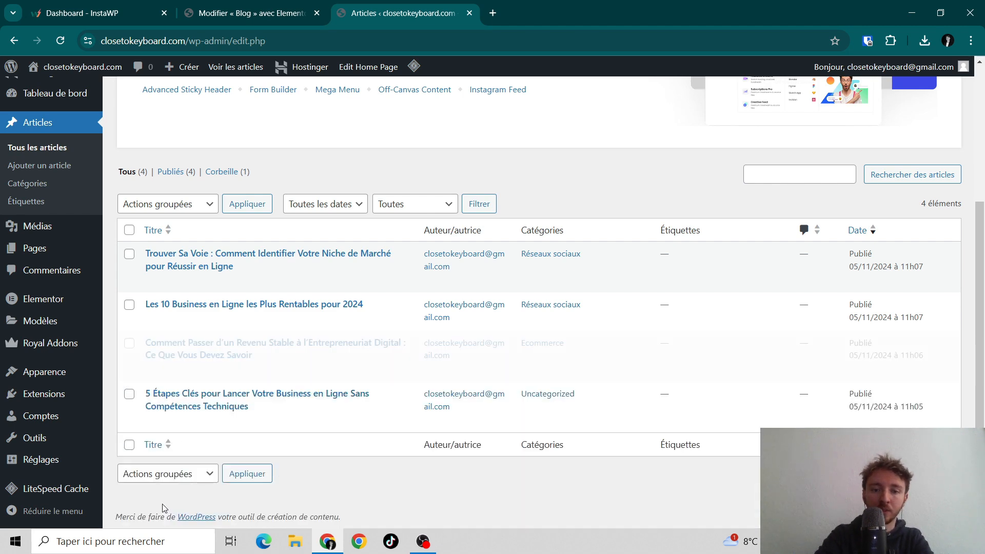
left_click(215, 422)
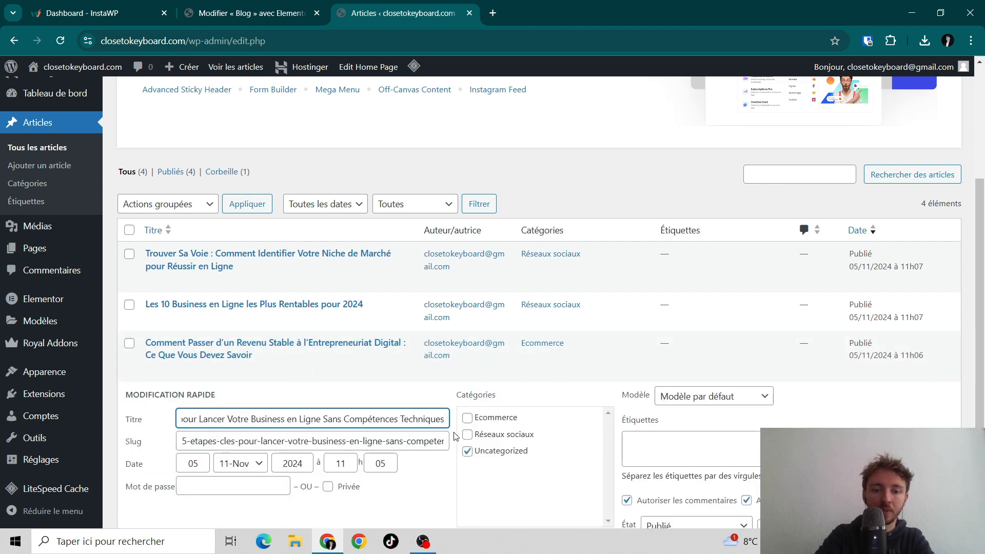
left_click(468, 452)
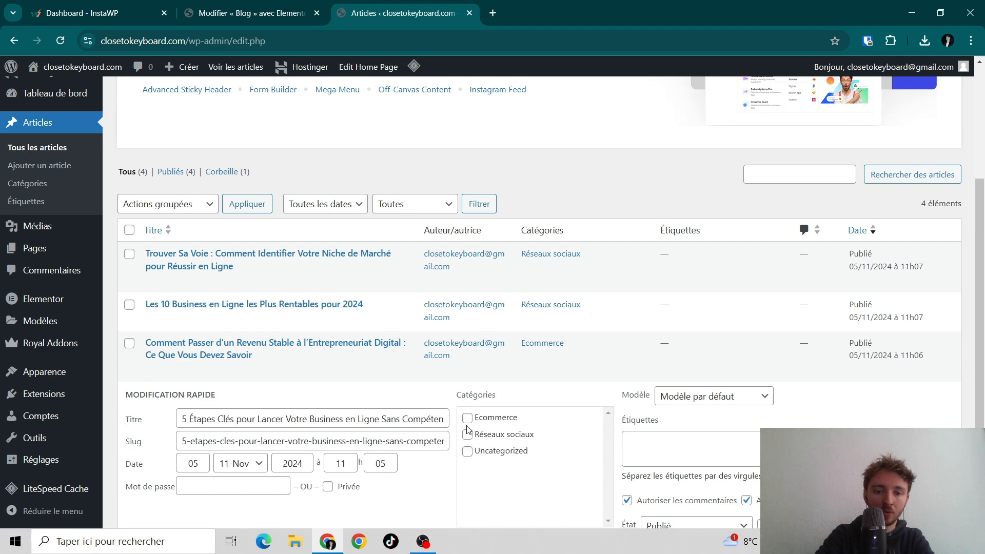
left_click(467, 435)
scroll(469, 439, "down", 3)
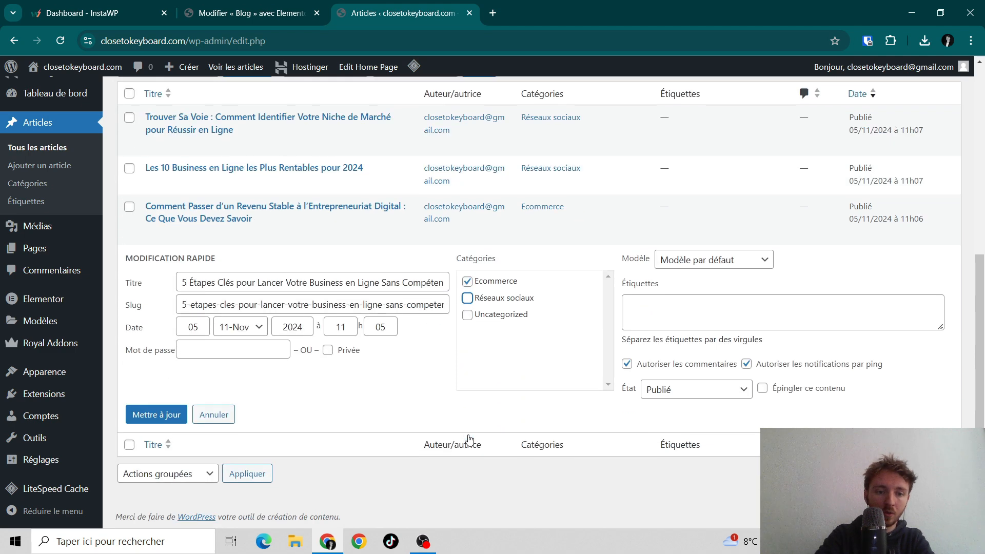
left_click(155, 413)
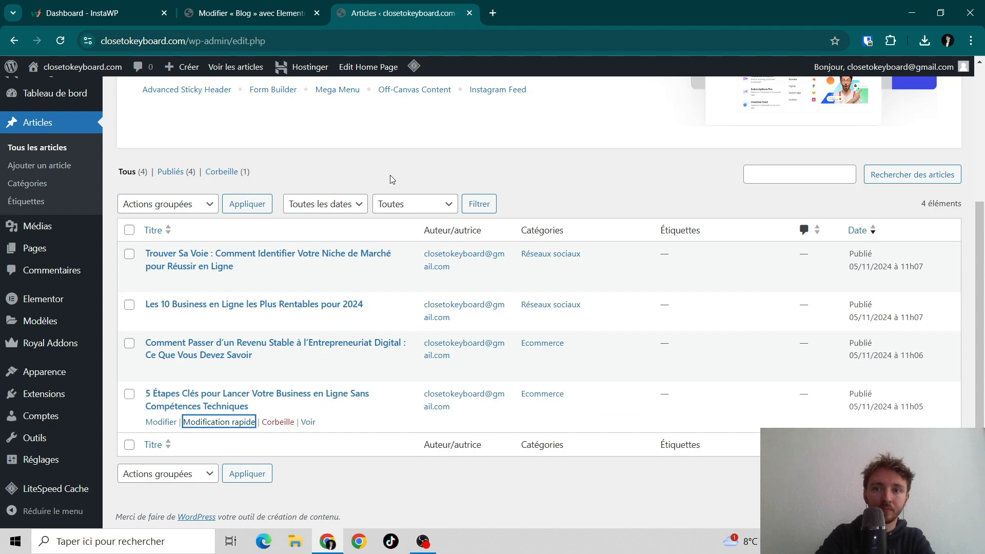
Check the Blog page in full-width view, testing the Ecommerce, Réseaux sociaux and All Posts filters on the post grid.
left_click(262, 11)
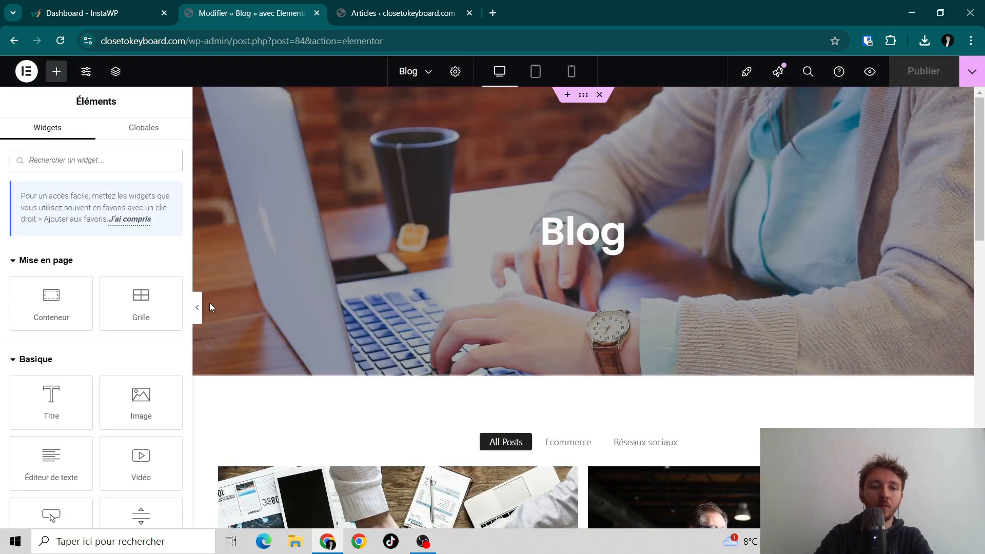
left_click(199, 307)
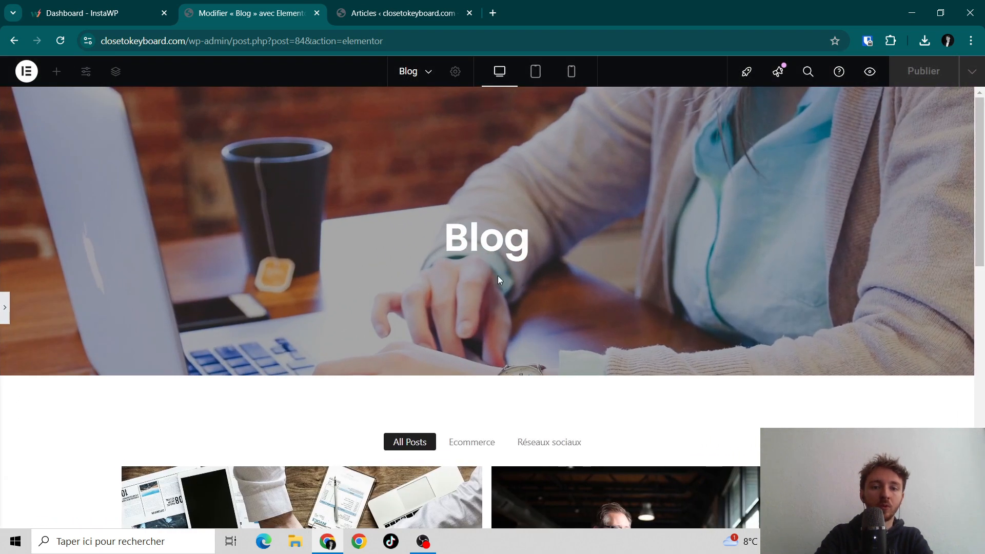
scroll(515, 281, "down", 5)
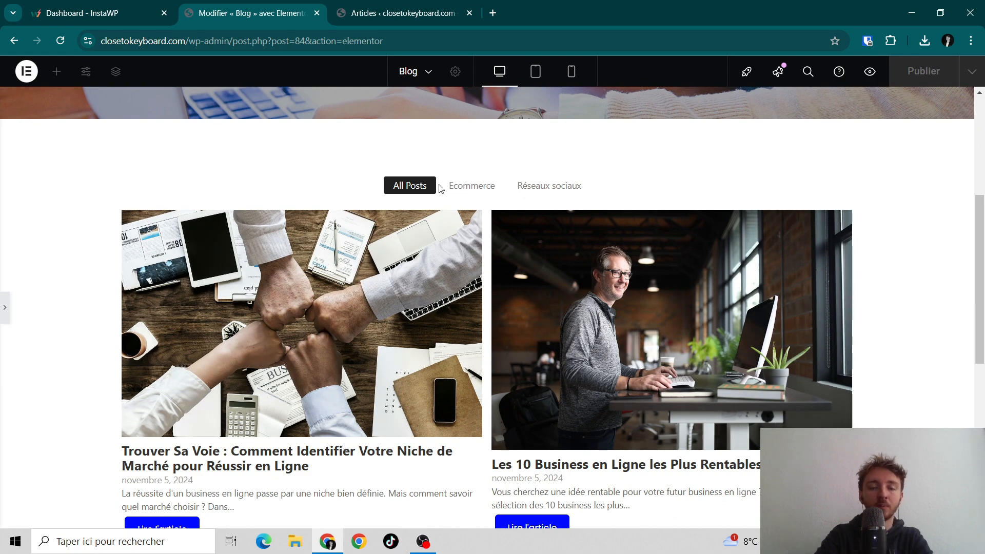
left_click(445, 188)
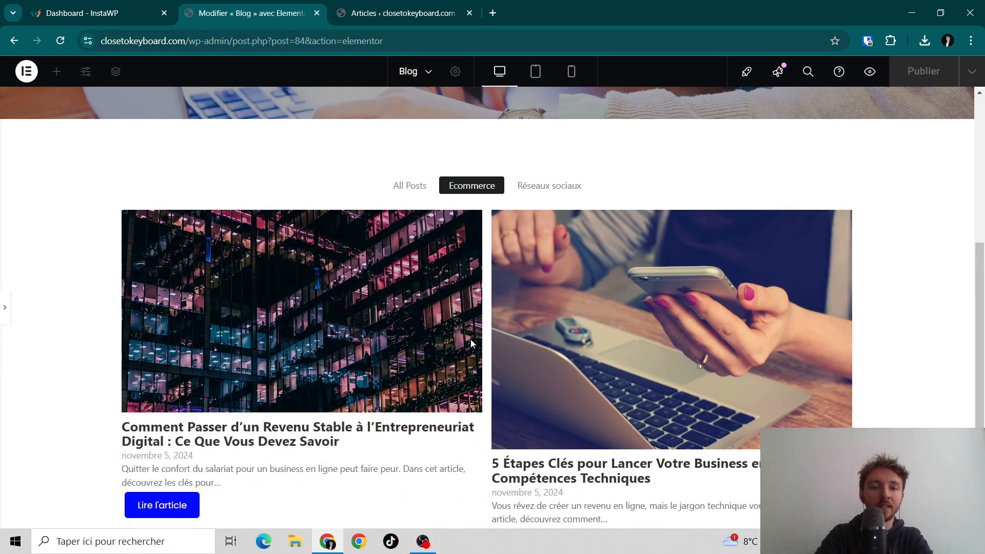
scroll(469, 338, "down", 1)
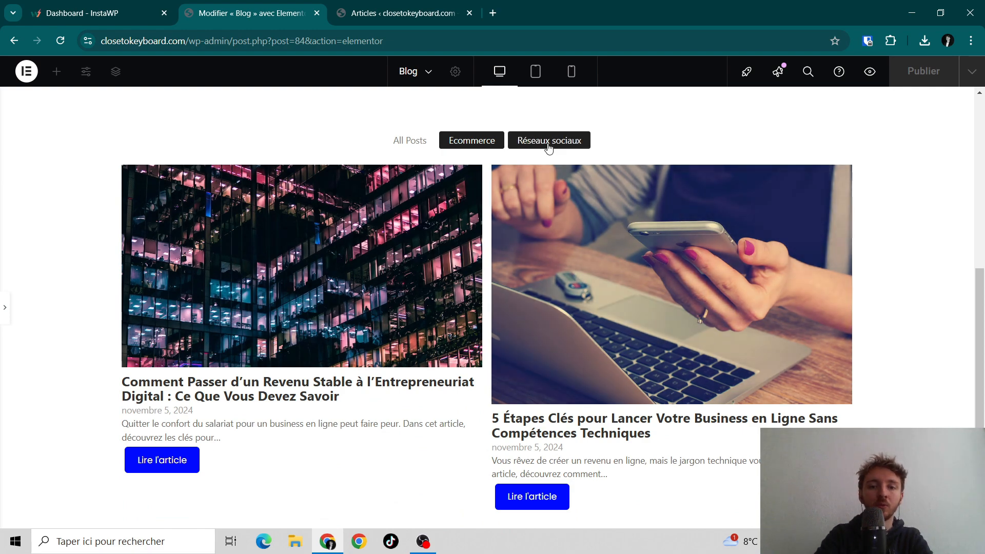
left_click(547, 144)
left_click(484, 146)
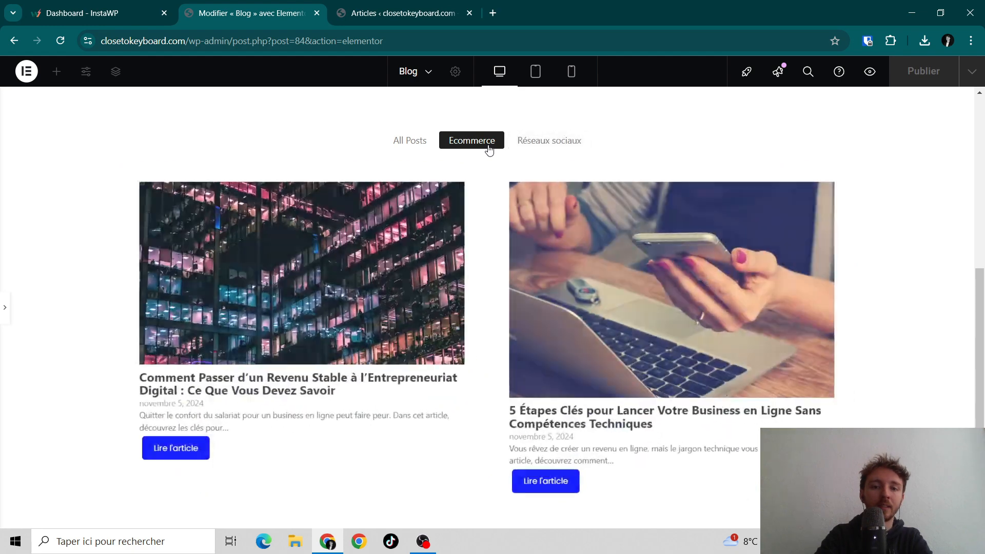
left_click(423, 150)
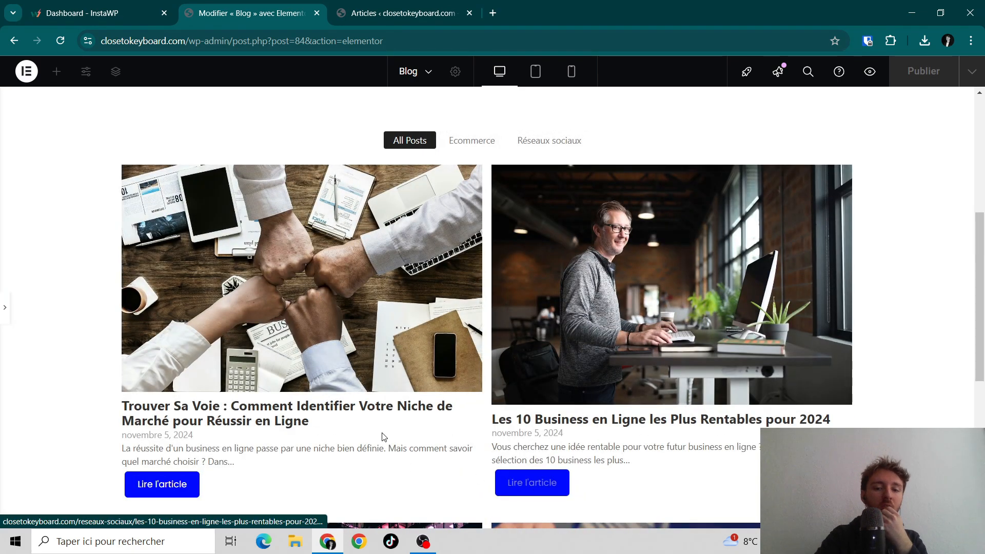
scroll(58, 345, "down", 7)
scroll(57, 340, "up", 9)
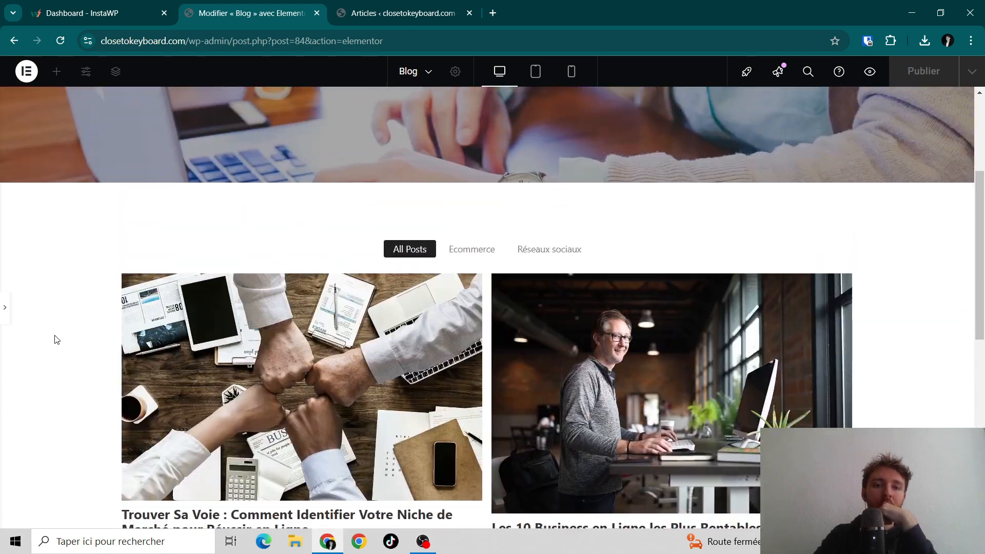
scroll(57, 339, "down", 6)
scroll(56, 340, "down", 3)
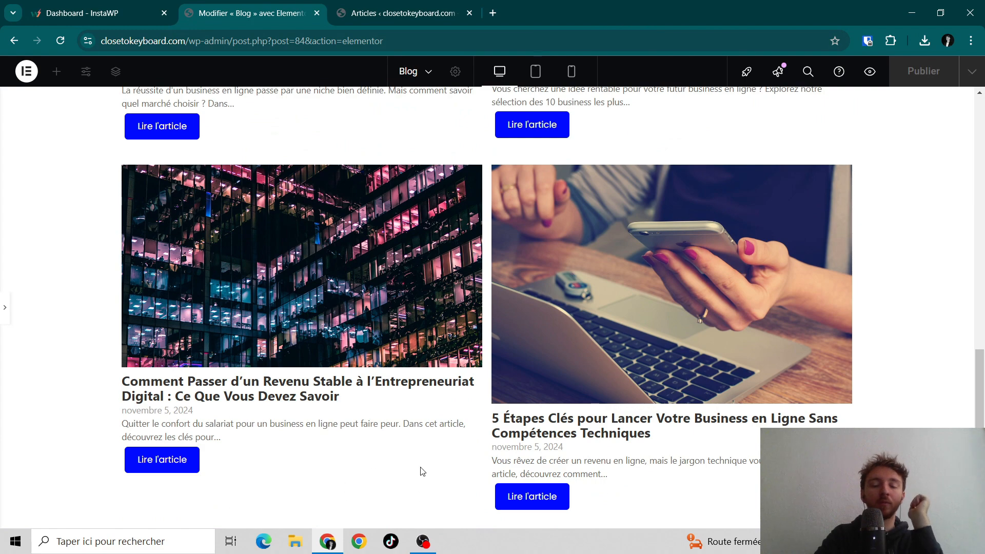
Open the closetokeyboard.com home page in a new browser tab and load it in the Elementor editor.
left_click(491, 12)
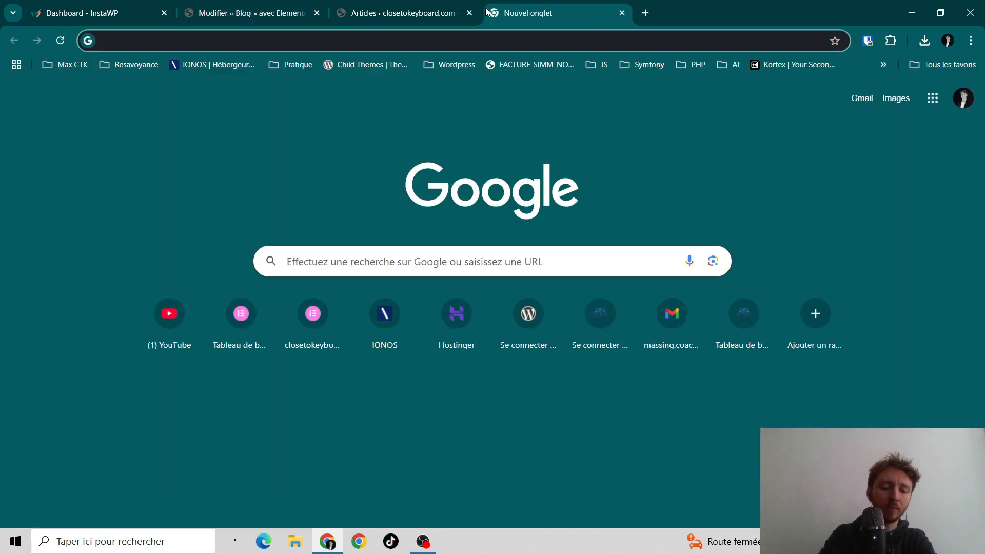
type("closetokeyboard.com")
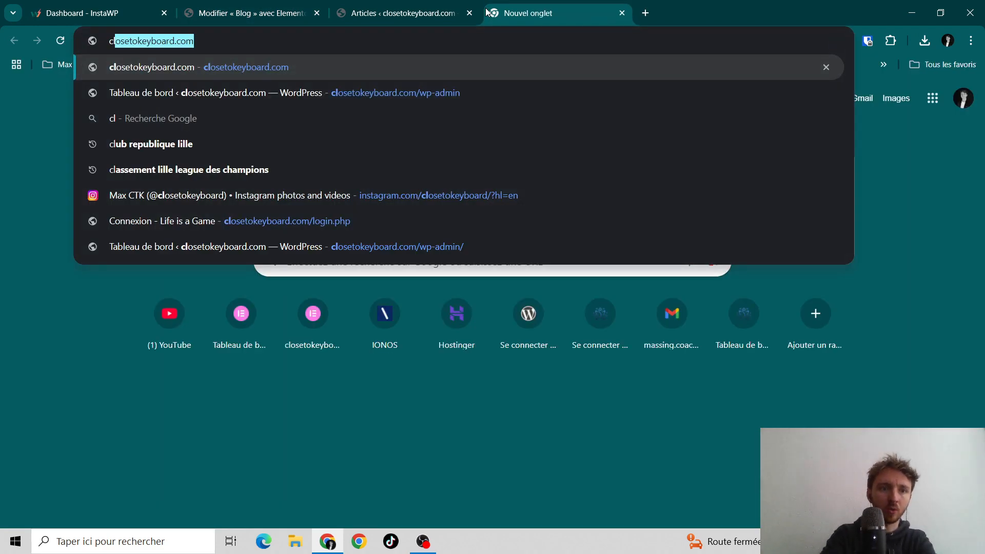
key("Return")
scroll(446, 164, "down", 20)
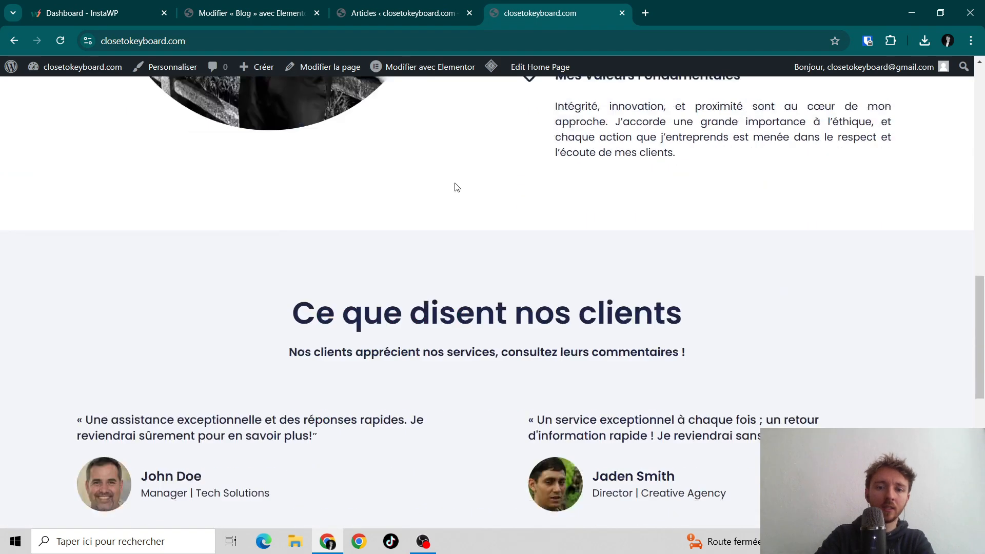
left_click(446, 67)
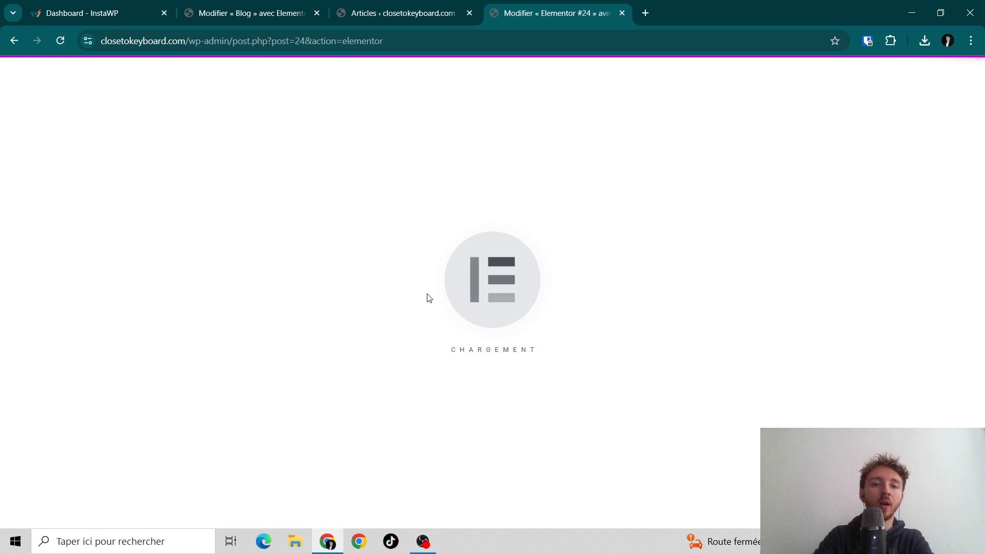
Copy the whole Contact container, including its map, near the end of the home page.
scroll(531, 369, "down", 15)
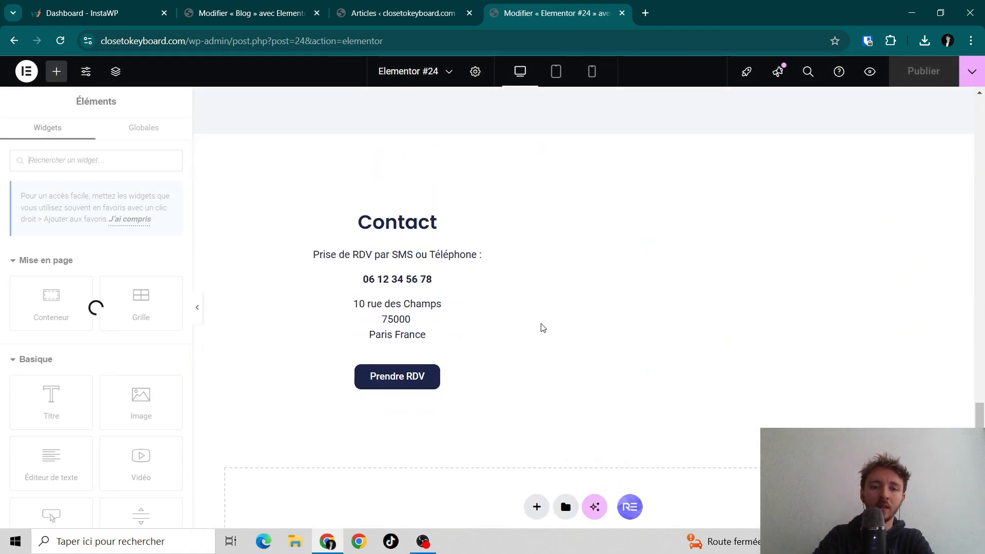
scroll(533, 370, "up", 15)
scroll(543, 368, "down", 5)
scroll(543, 369, "down", 10)
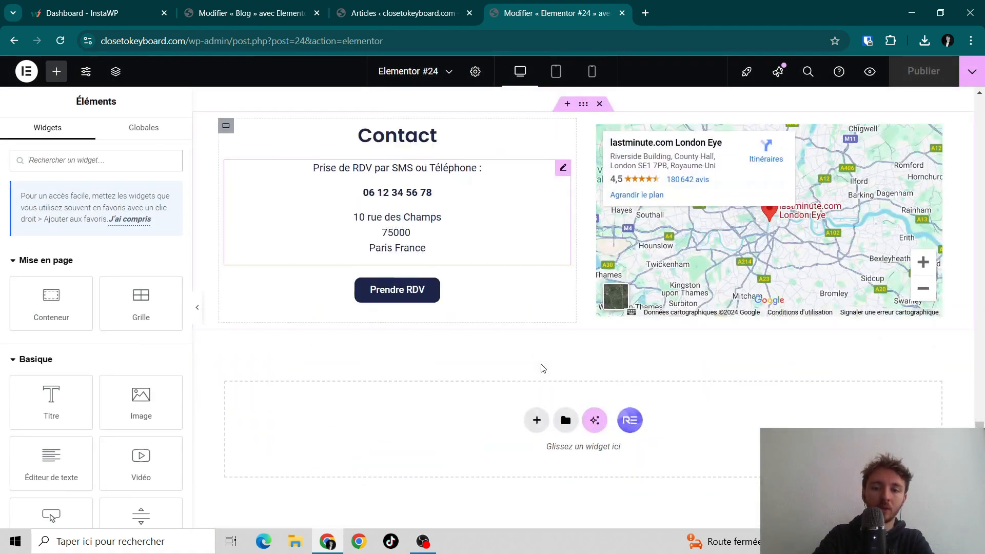
scroll(546, 354, "up", 3)
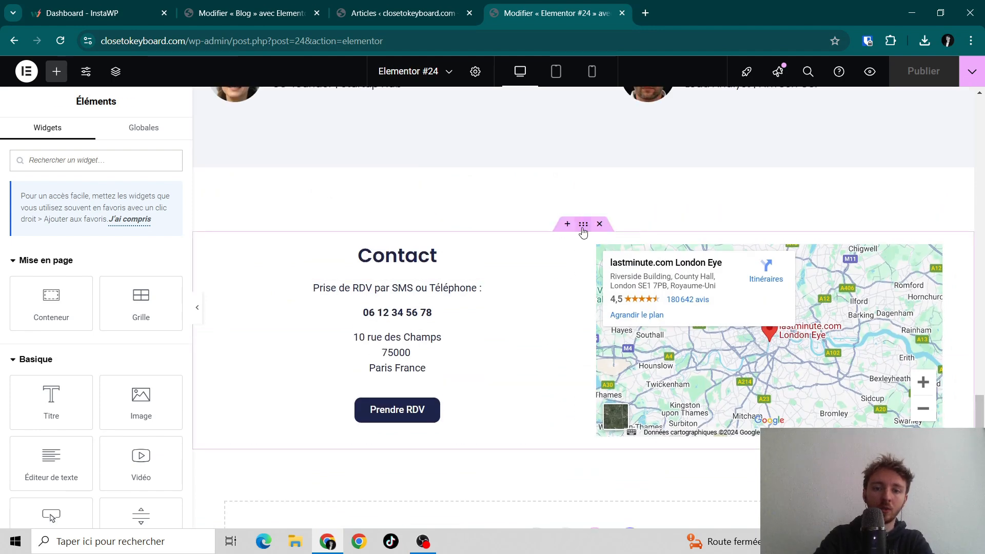
left_click(583, 225)
right_click(583, 225)
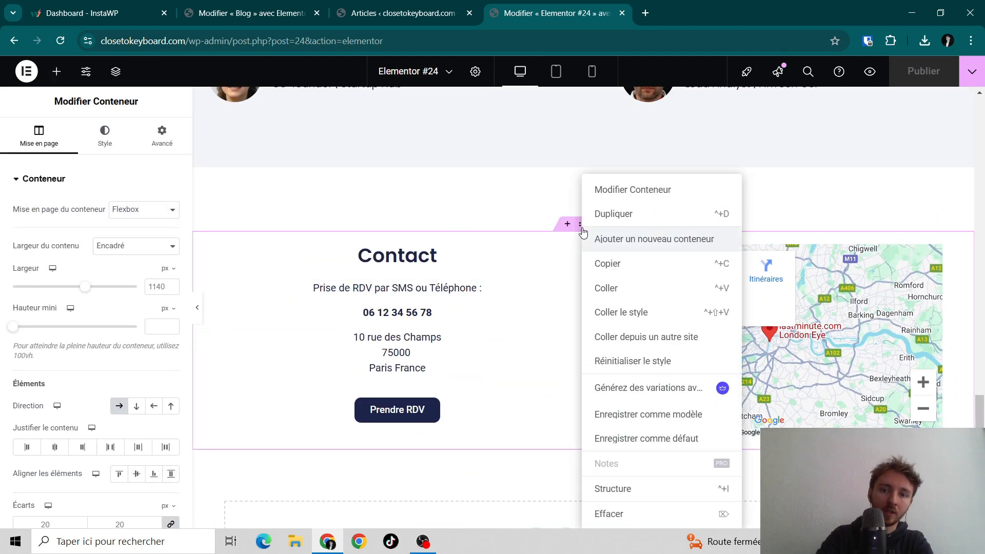
left_click(626, 277)
Return to the Blog page's editor, restore the editing panel and paste the copied Contact container below the post grid.
left_click(398, 13)
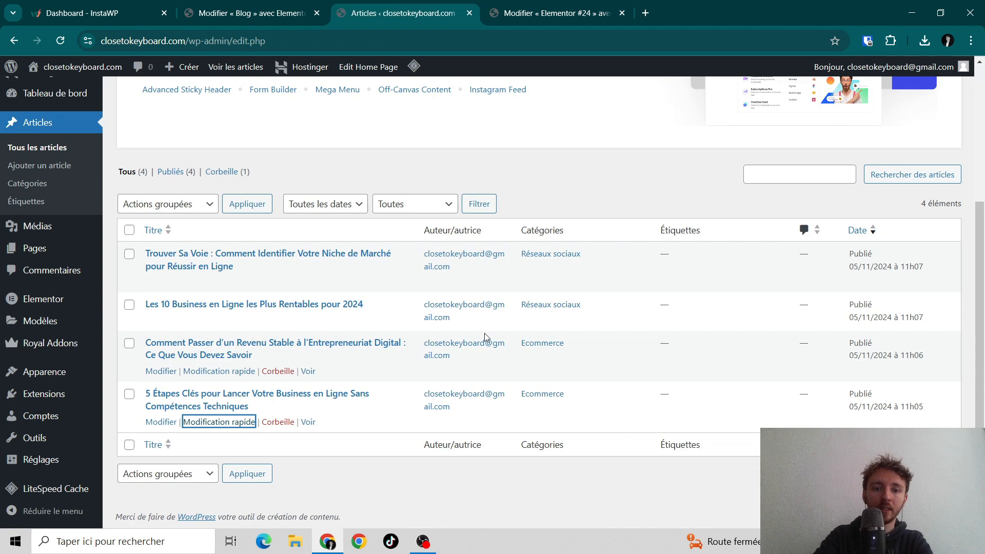
left_click(251, 4)
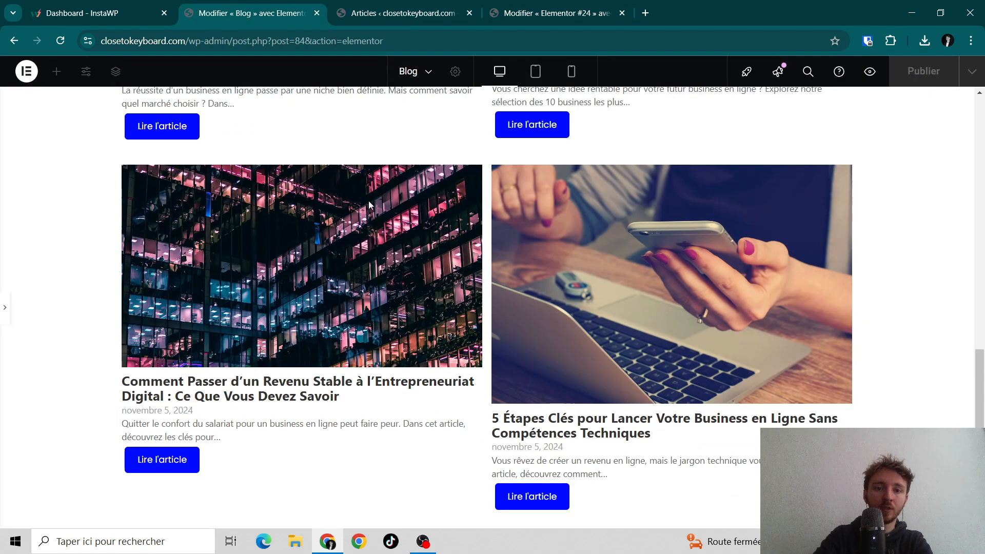
left_click(7, 304)
scroll(392, 406, "down", 4)
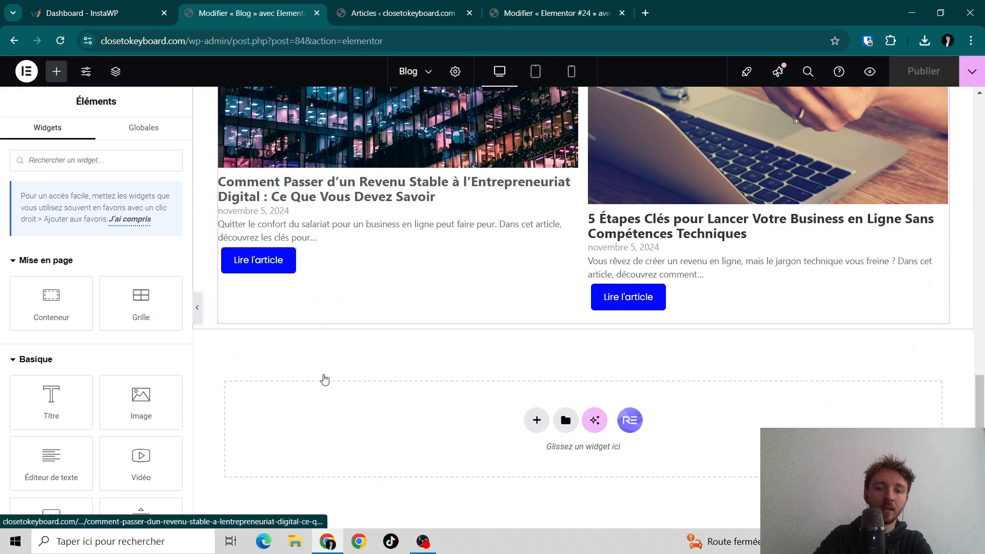
right_click(391, 406)
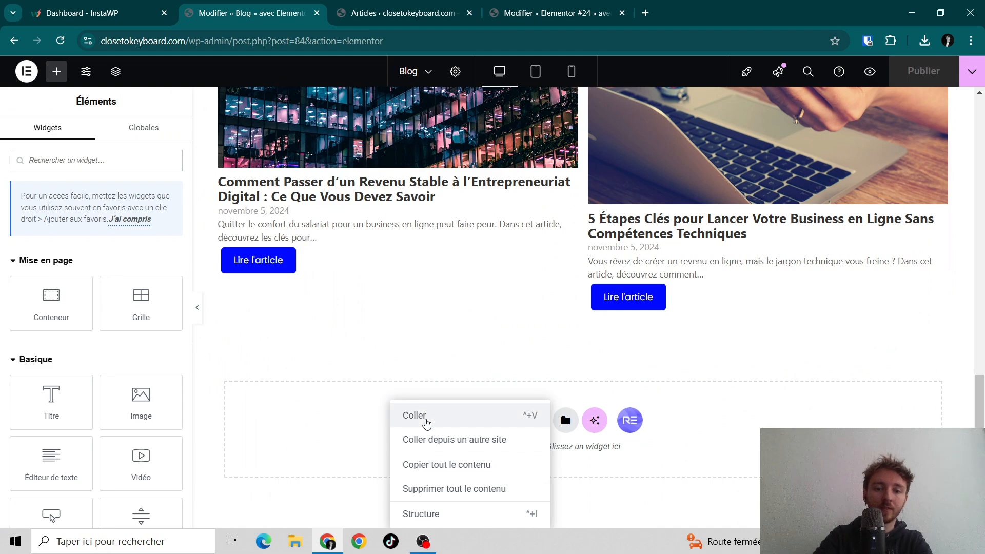
left_click(426, 421)
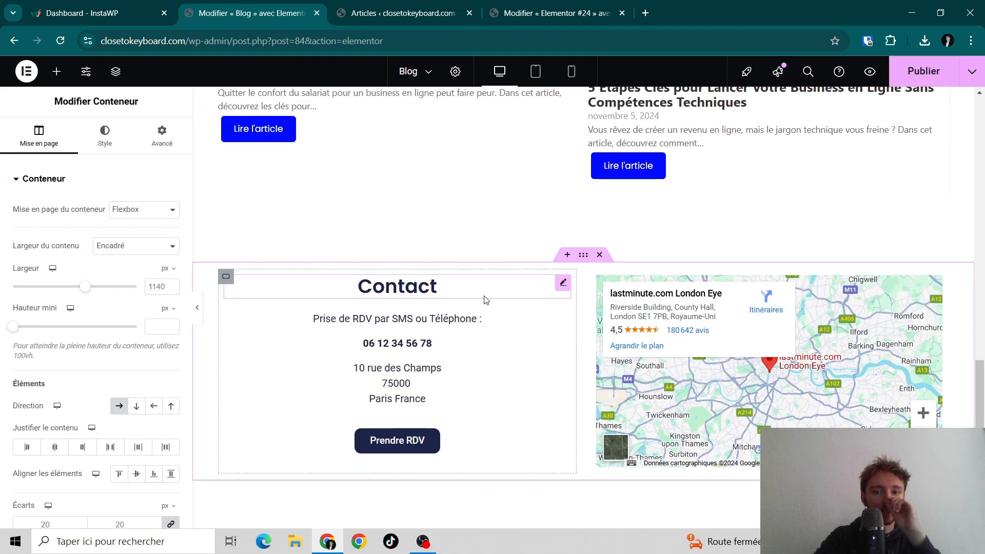
Publish the Blog page and check its full-width layout with the editing panel collapsed, restoring the panel at the end.
scroll(484, 299, "up", 15)
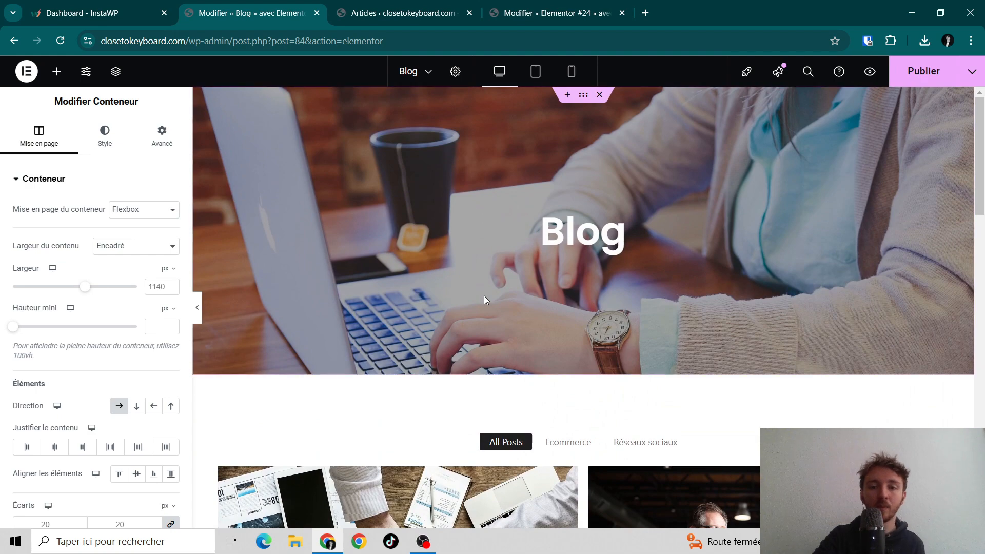
scroll(484, 296, "down", 4)
left_click(926, 74)
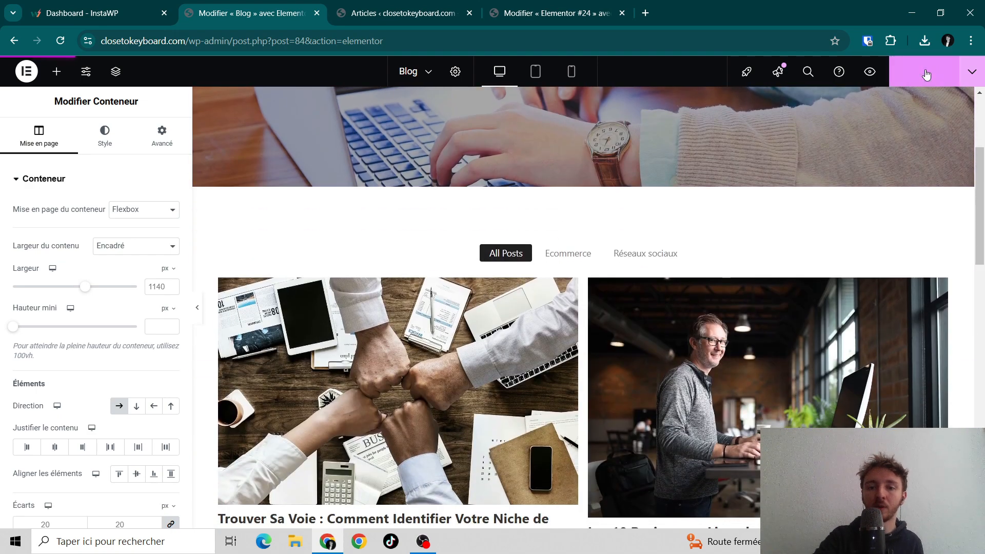
left_click(198, 307)
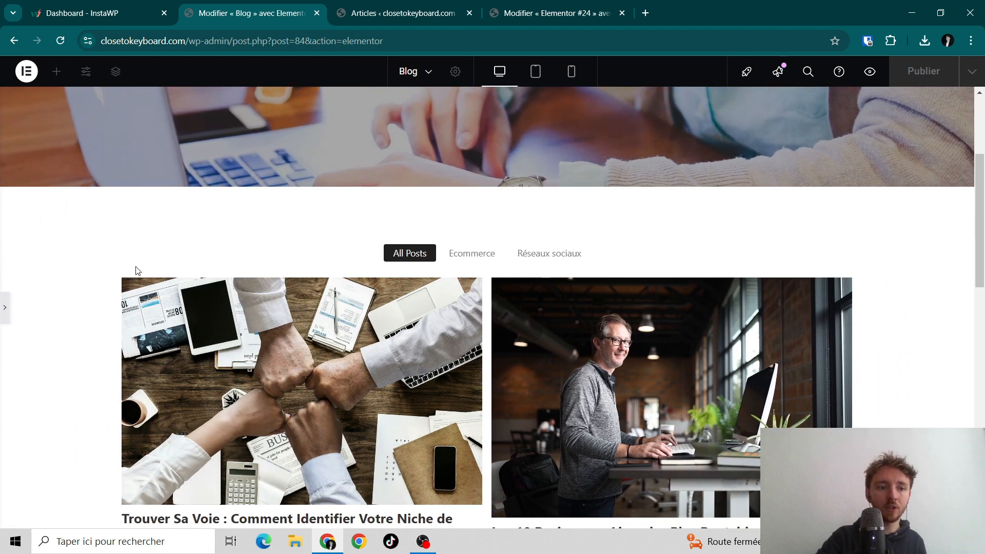
left_click(5, 307)
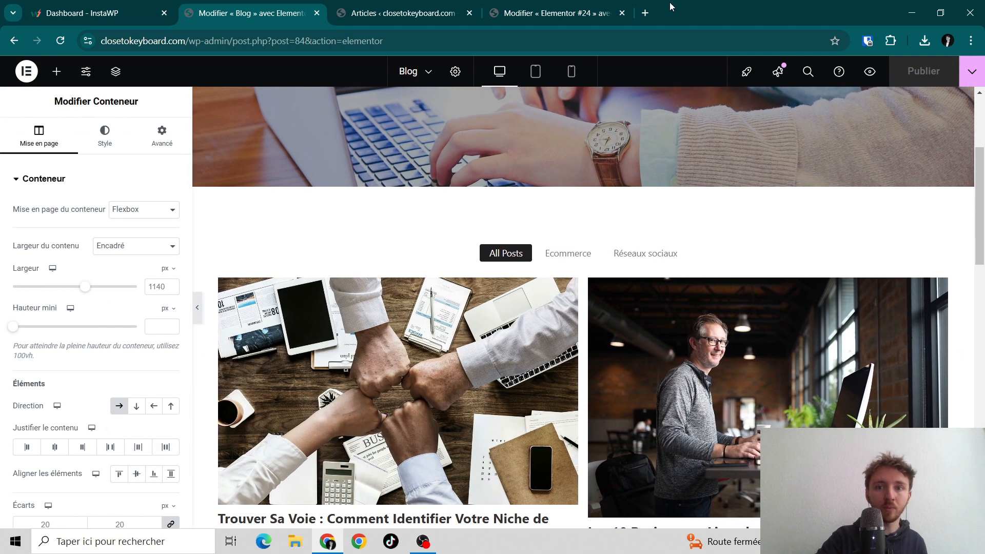
Open closetokeyboard.com/blog/ in a new browser tab and review the live page from the hero banner through the post grid to the Contact section.
left_click(645, 13)
type("close")
key("Right")
type("/blog/")
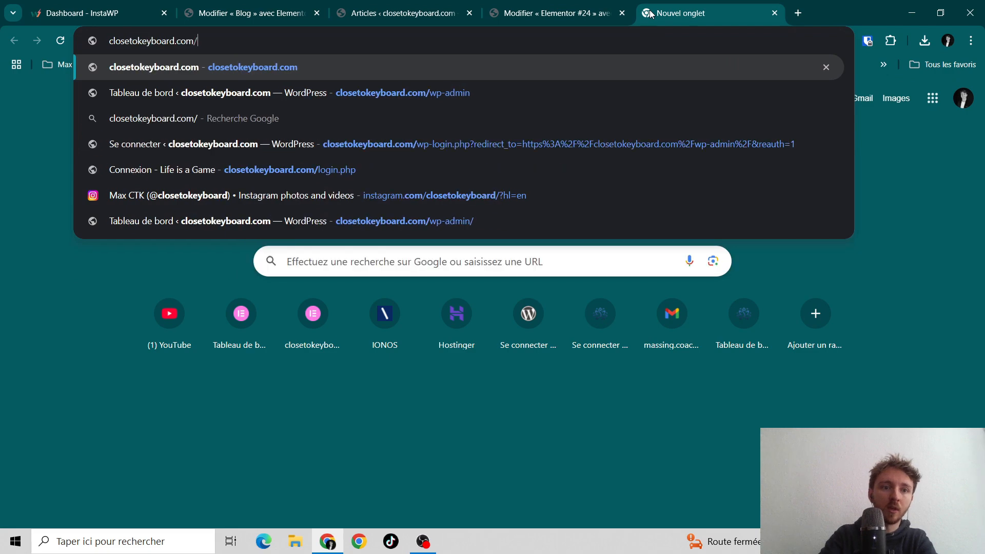
key("Return")
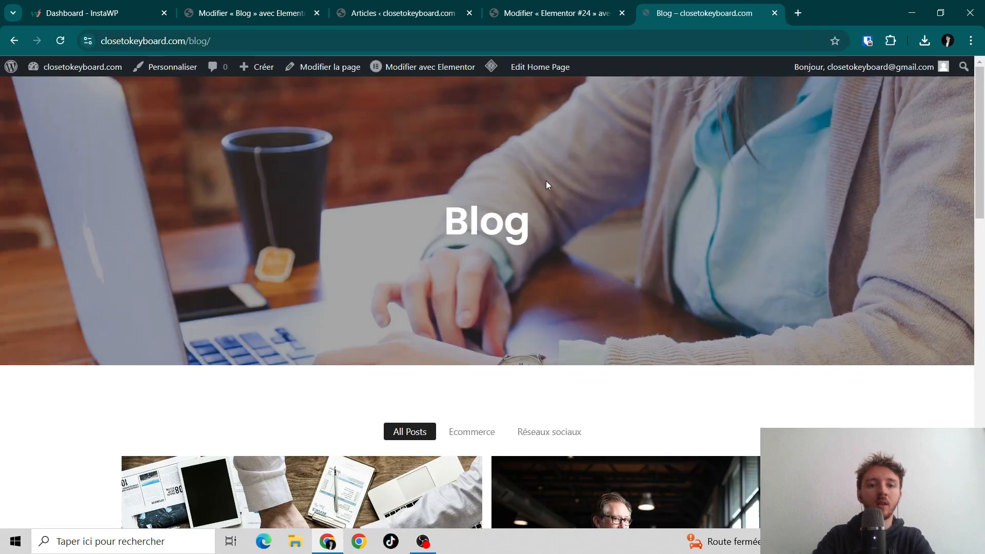
scroll(587, 290, "down", 5)
scroll(835, 283, "down", 4)
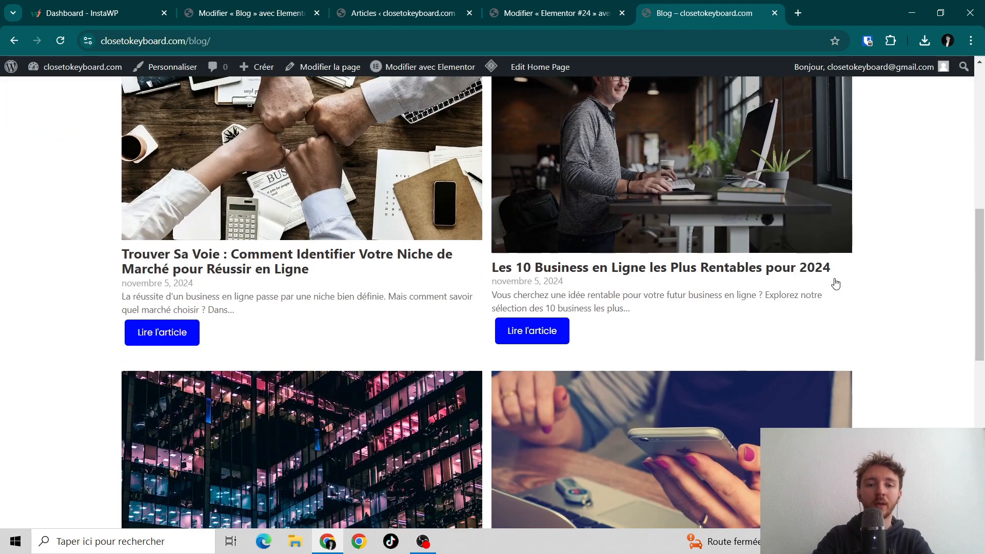
scroll(873, 257, "down", 9)
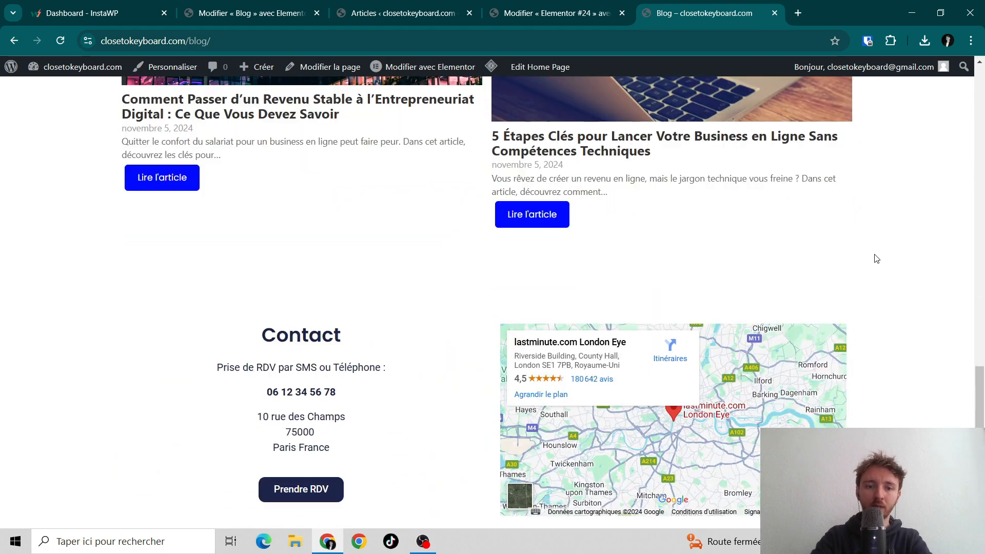
scroll(876, 258, "up", 12)
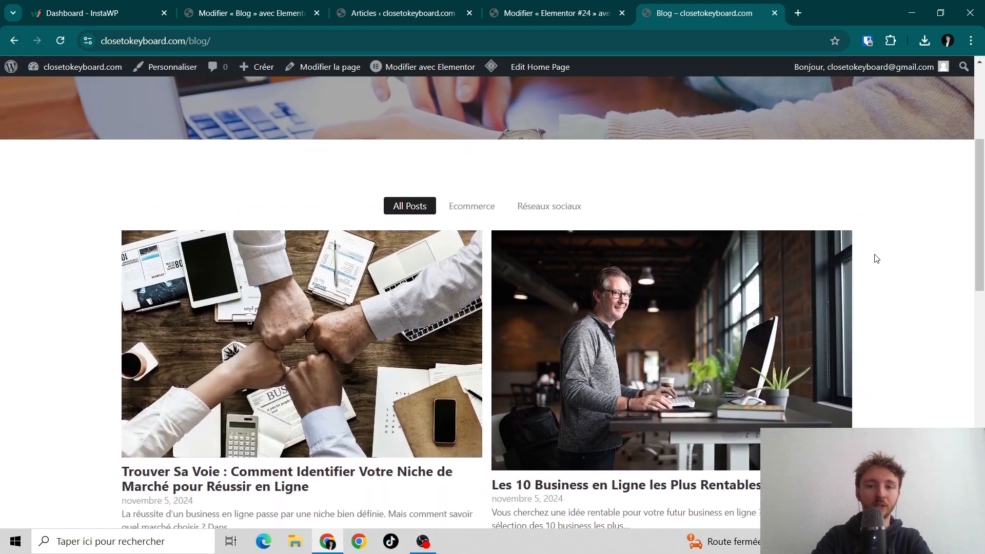
scroll(878, 287, "up", 4)
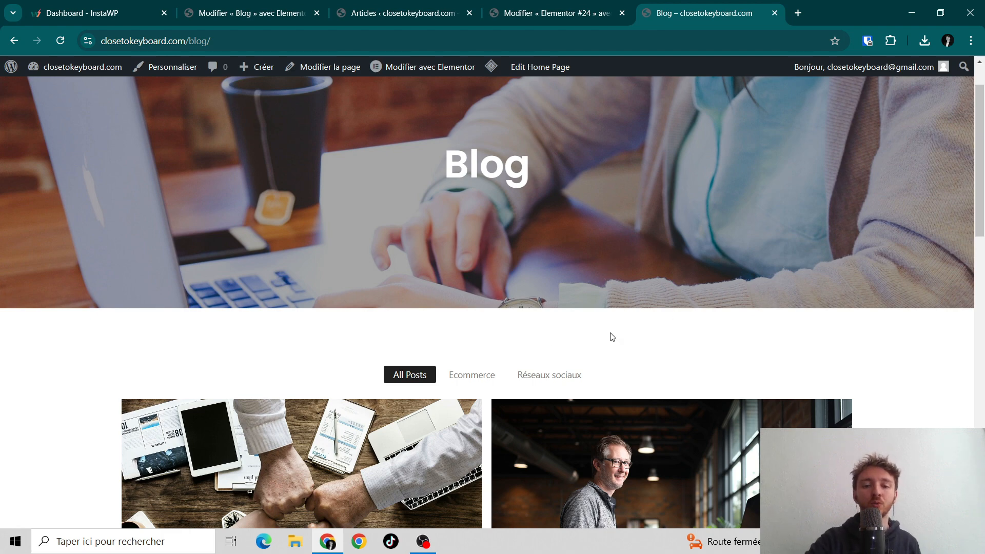
scroll(612, 337, "down", 4)
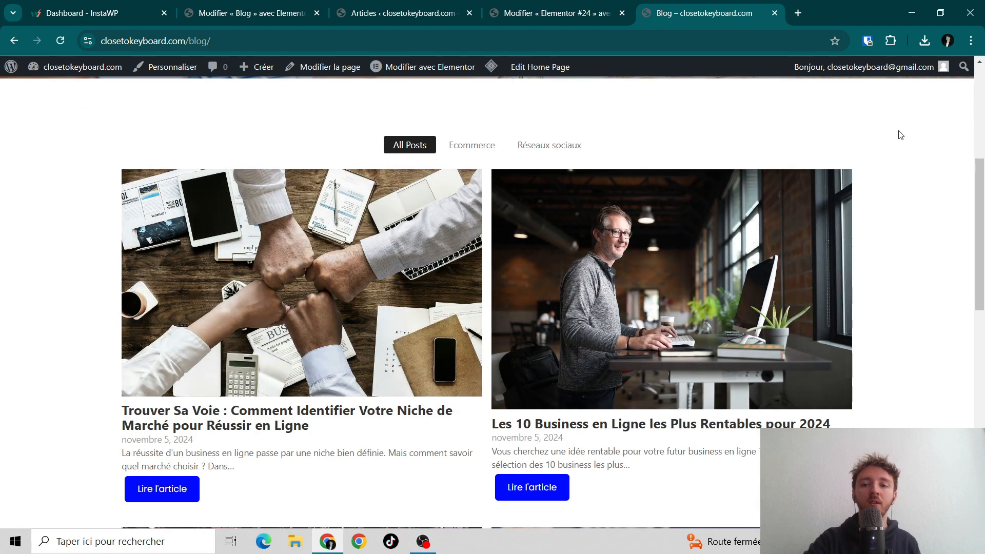